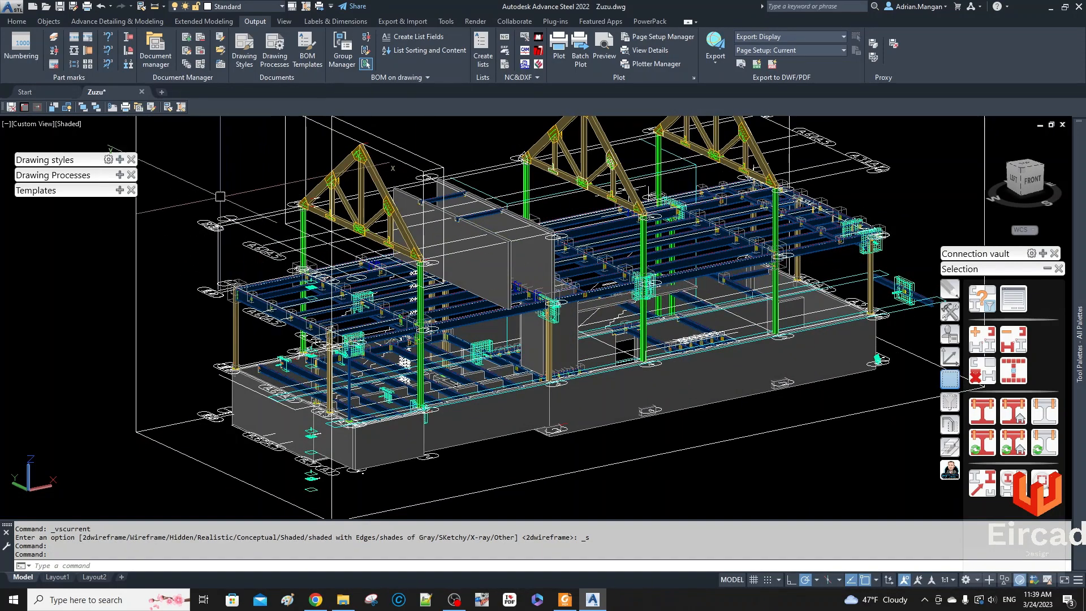
Step: Open the Project Explorer to show the model's structures, queries and groups
mouse_move(120, 164)
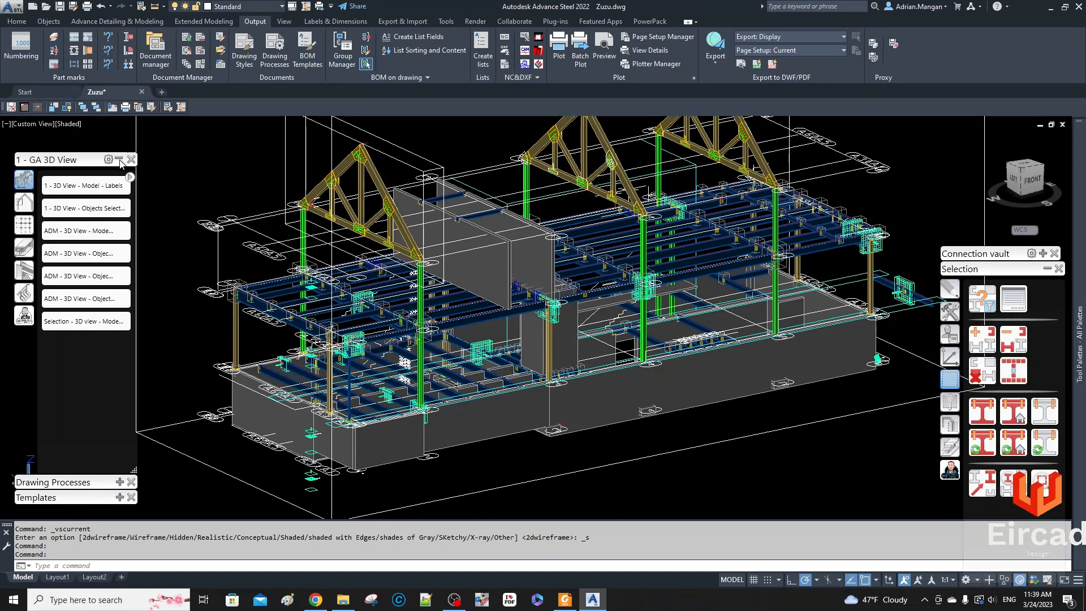
click(119, 161)
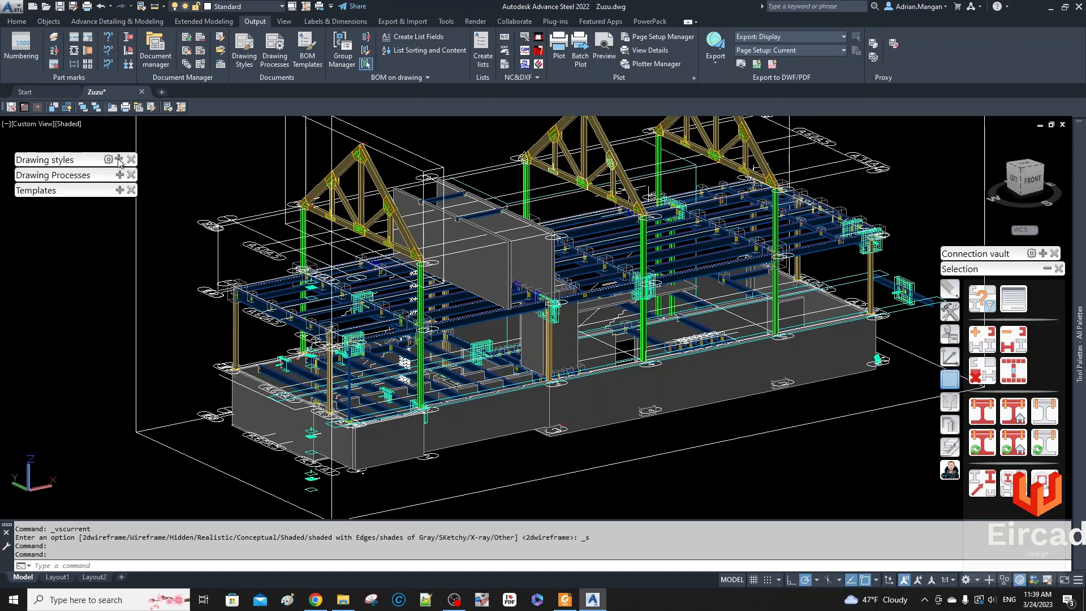
click(21, 21)
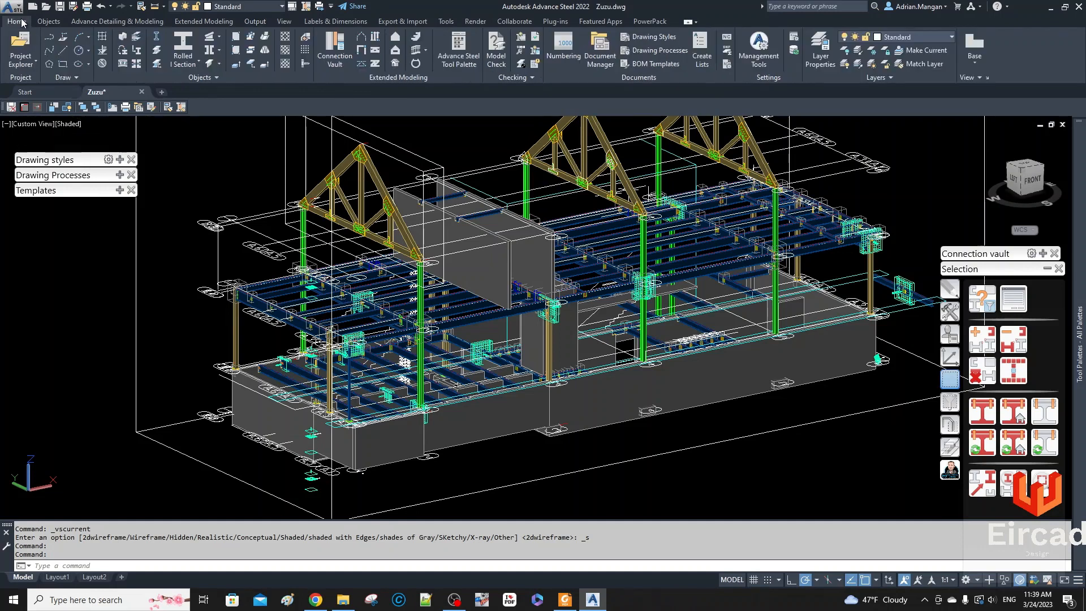
click(26, 62)
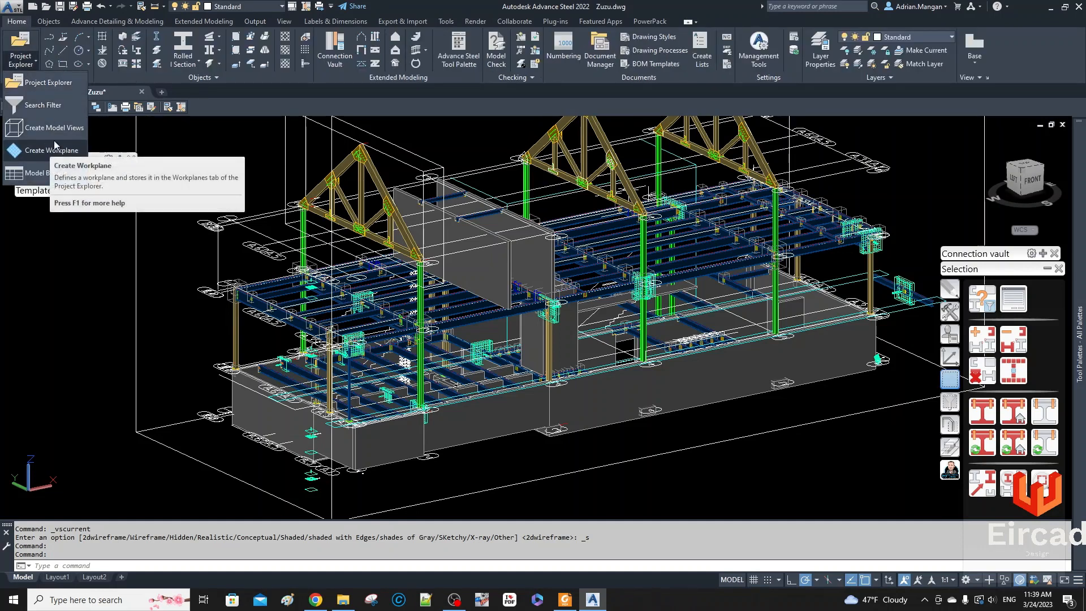
click(63, 84)
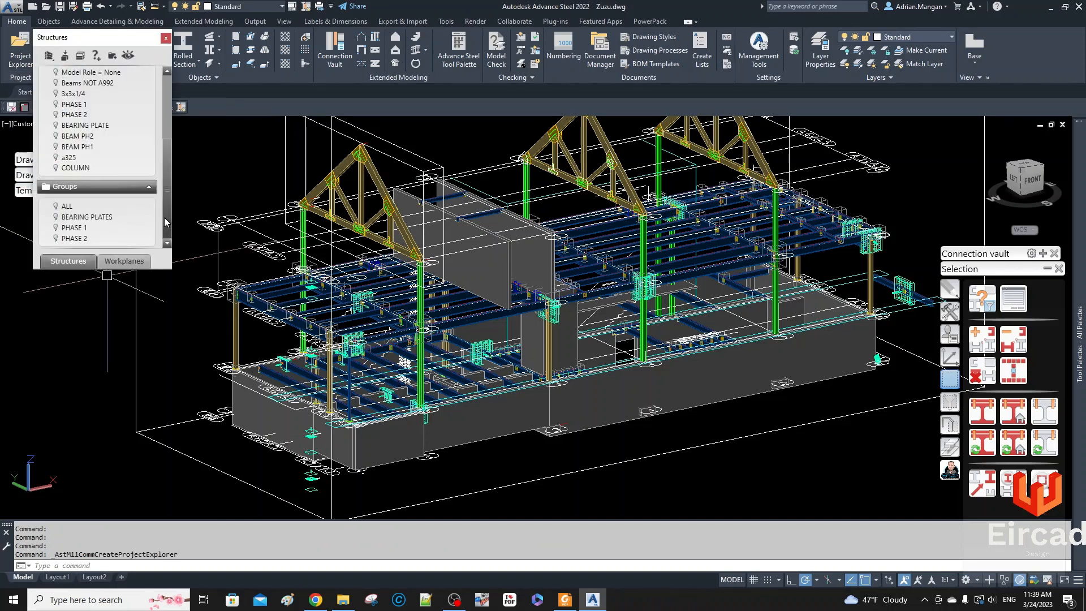
Step: Review the 5 - Assemblies - Selected processes in the Drawing Processes palette, moving the Project Explorer out of the way
right_click(79, 168)
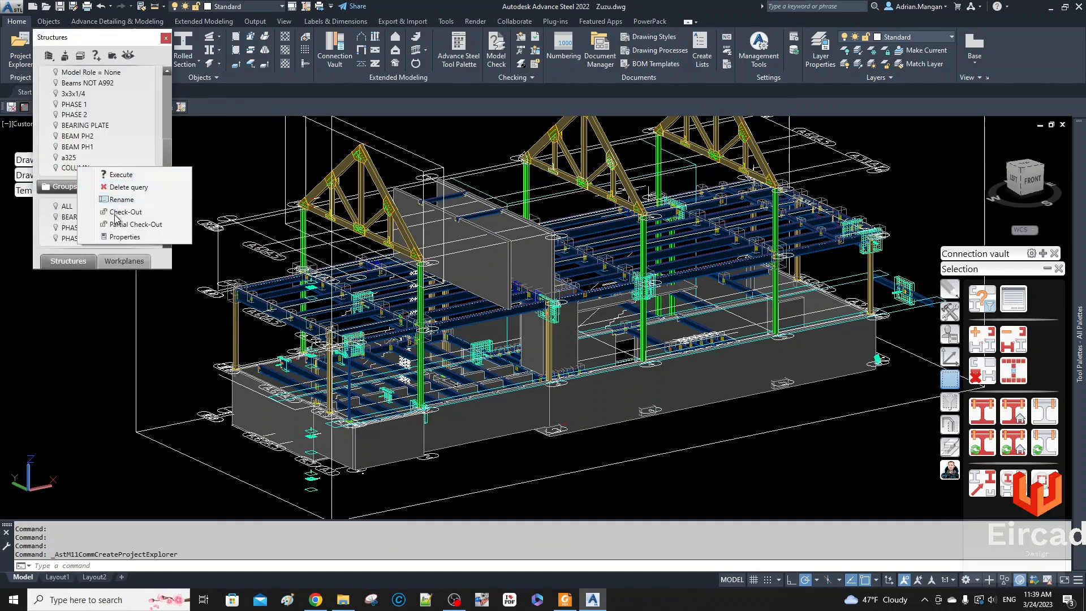
click(84, 297)
click(67, 274)
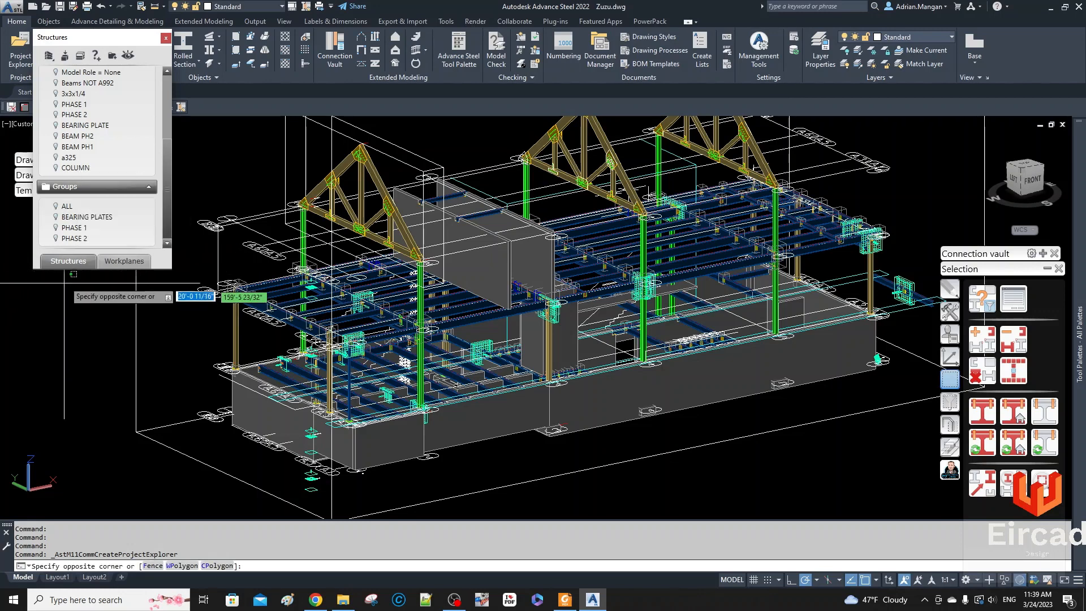
drag(90, 192, 90, 213)
click(117, 174)
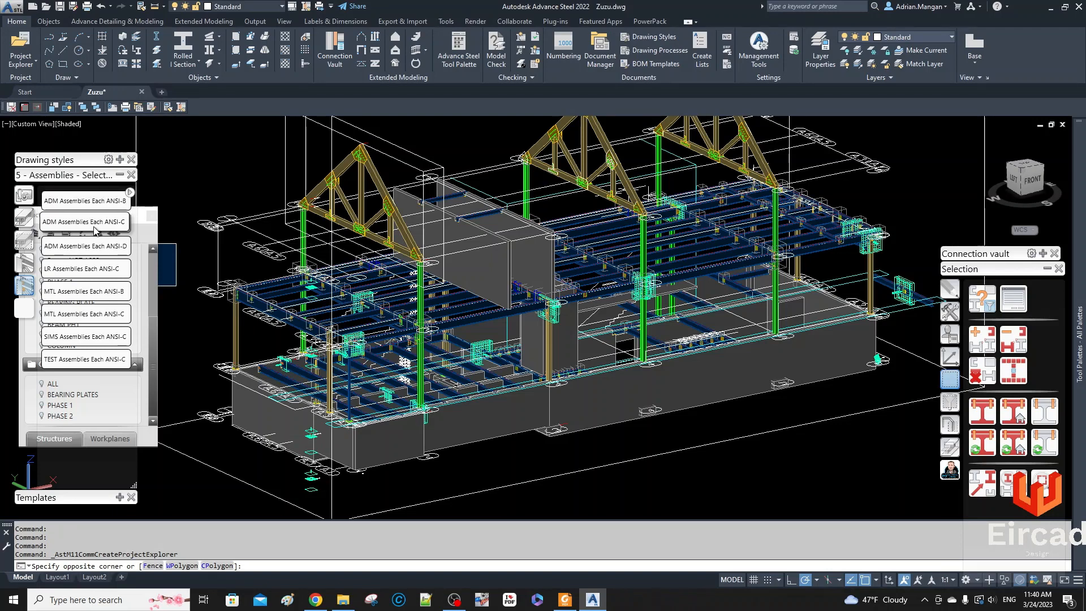
click(119, 175)
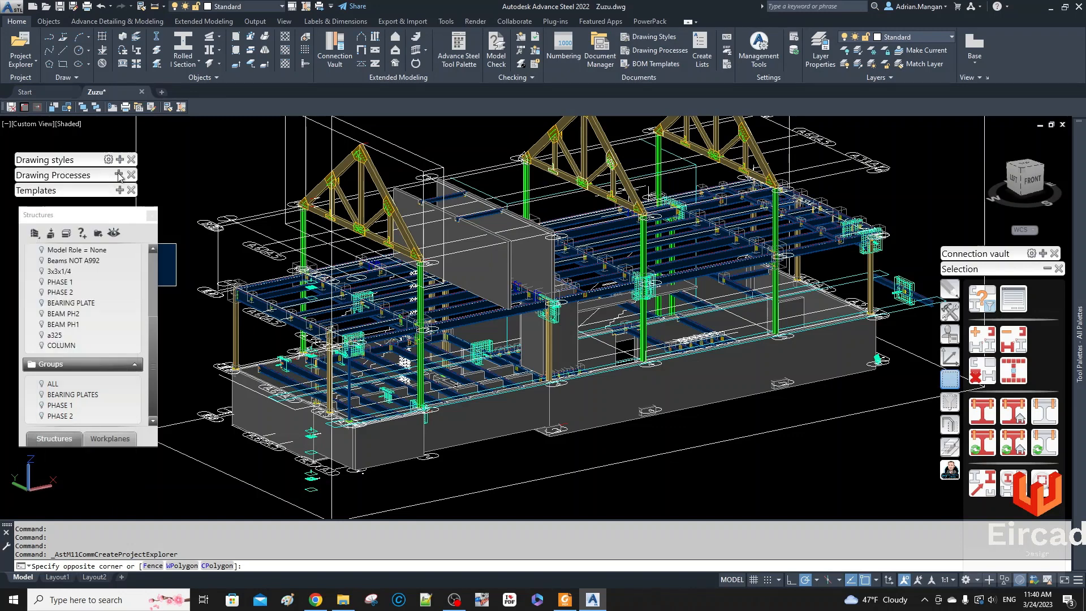
Step: Open the Drawing Process Manager and select ADM Assemblies Each ANSI-C in the user category 5 - Assemblies - Selected
click(254, 21)
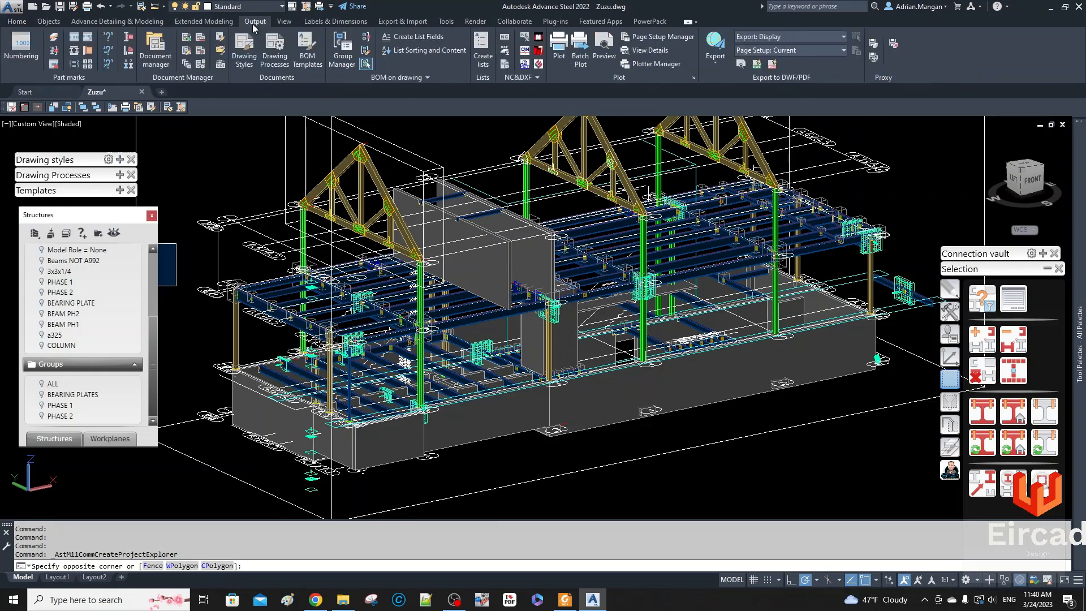
click(186, 64)
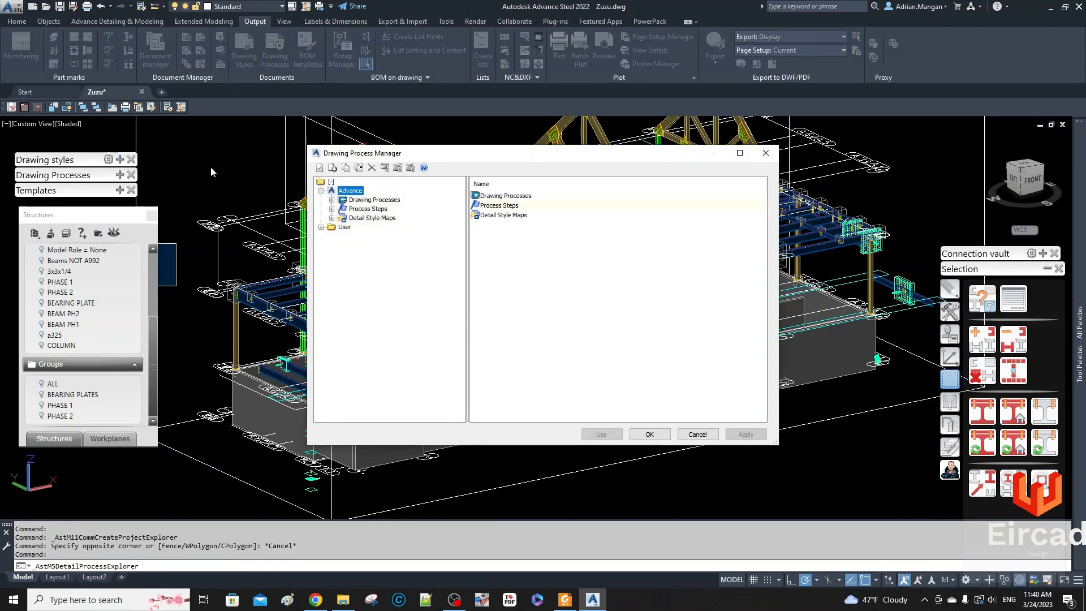
click(320, 227)
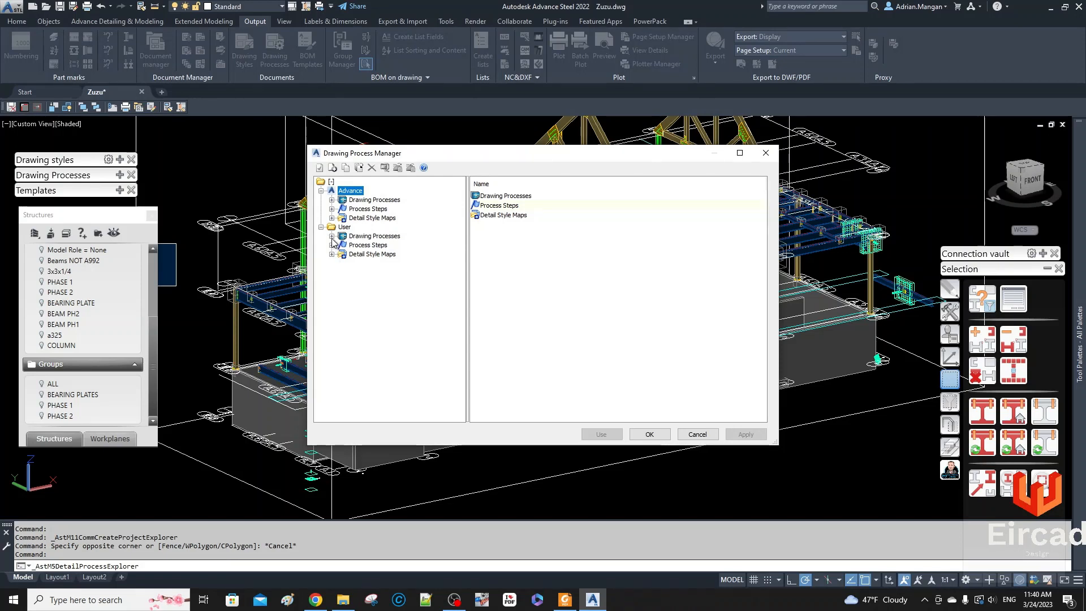
click(332, 238)
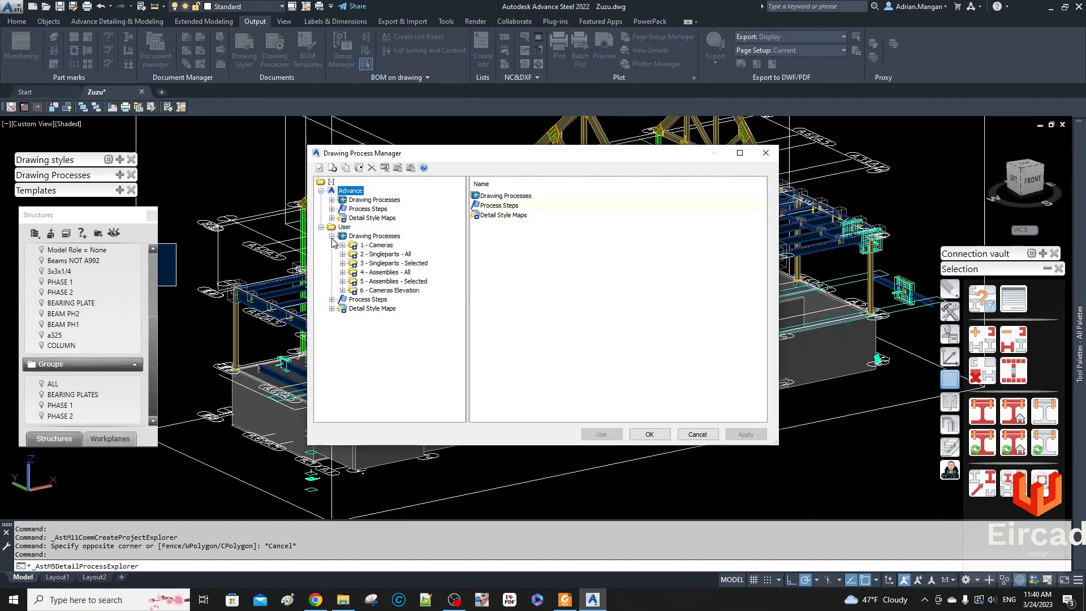
click(342, 281)
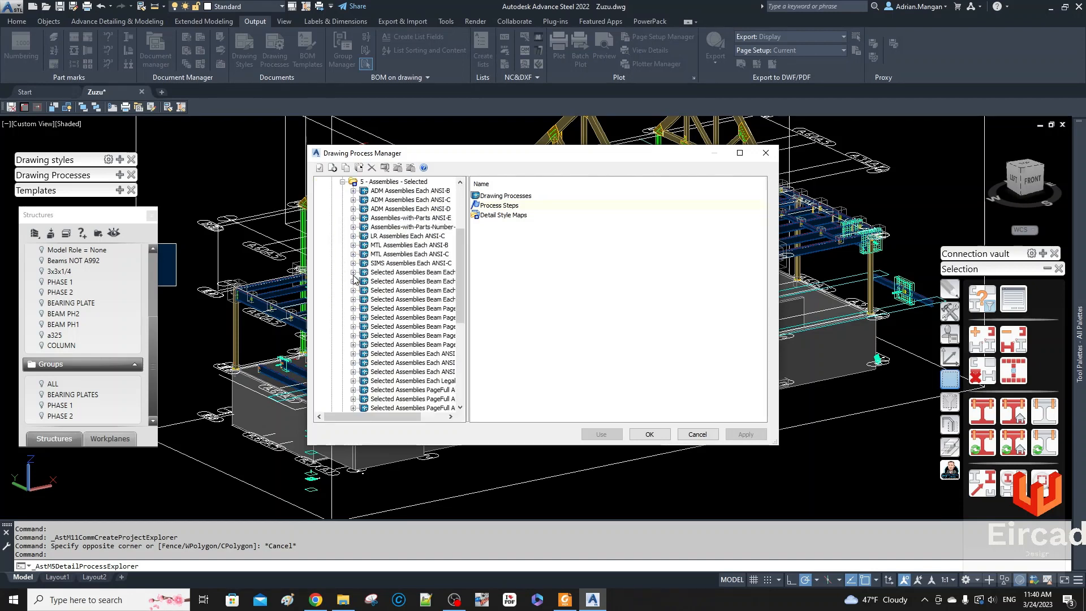
drag(468, 301, 493, 302)
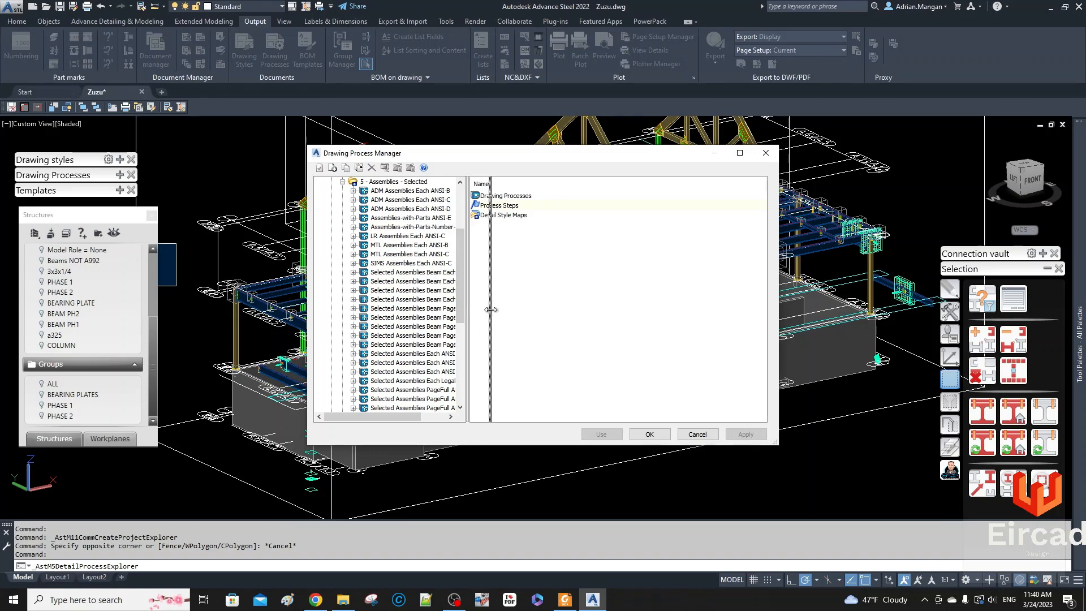
click(411, 199)
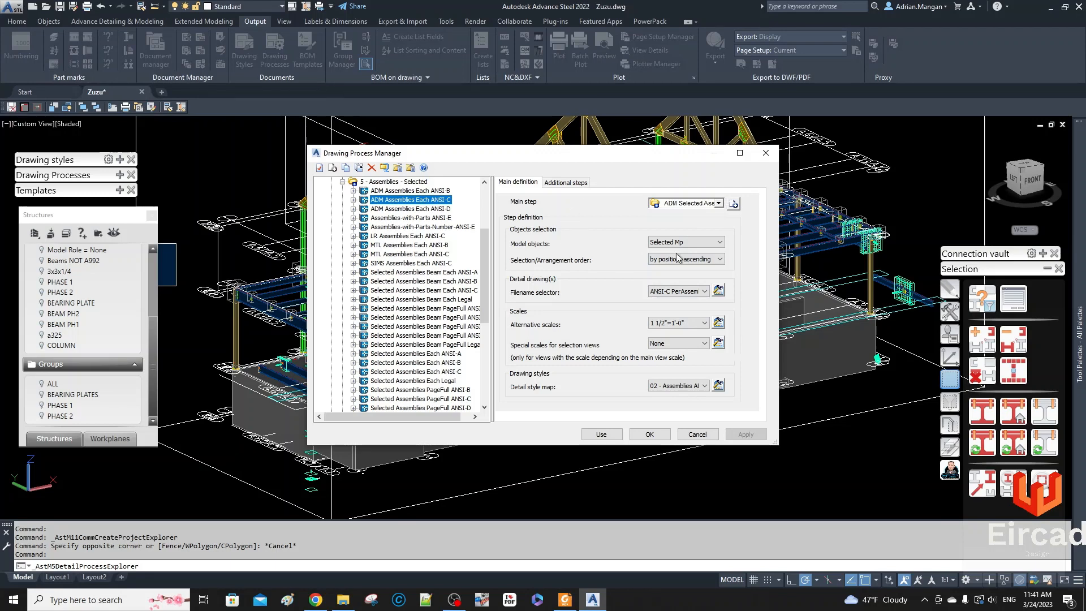
Step: Start a copy of the ADM Assemblies Each ANSI-C process and remove the "Copy of" prefix from its name
right_click(402, 204)
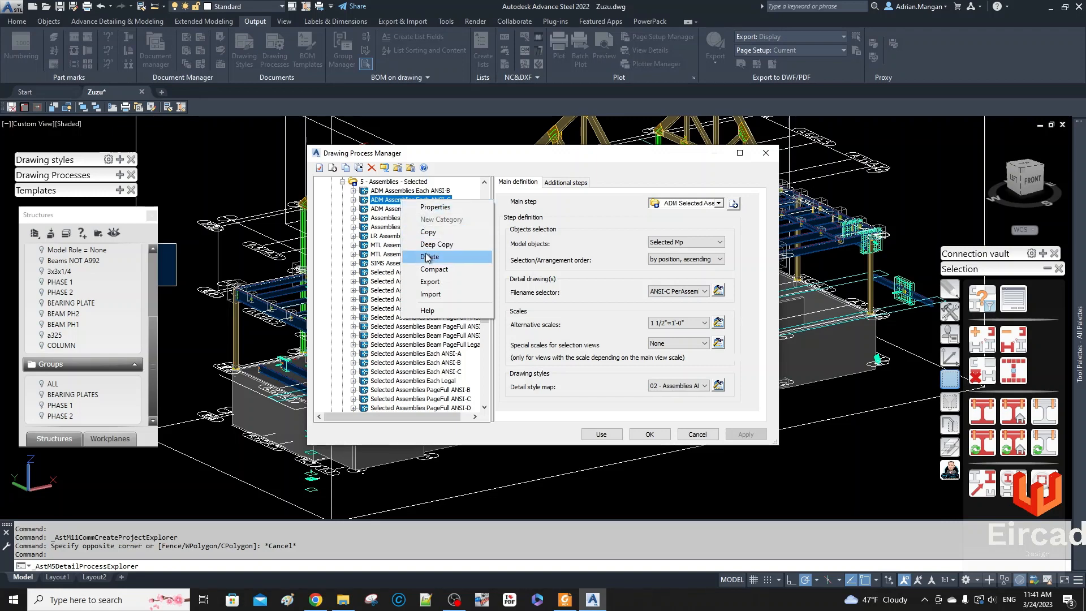
click(445, 233)
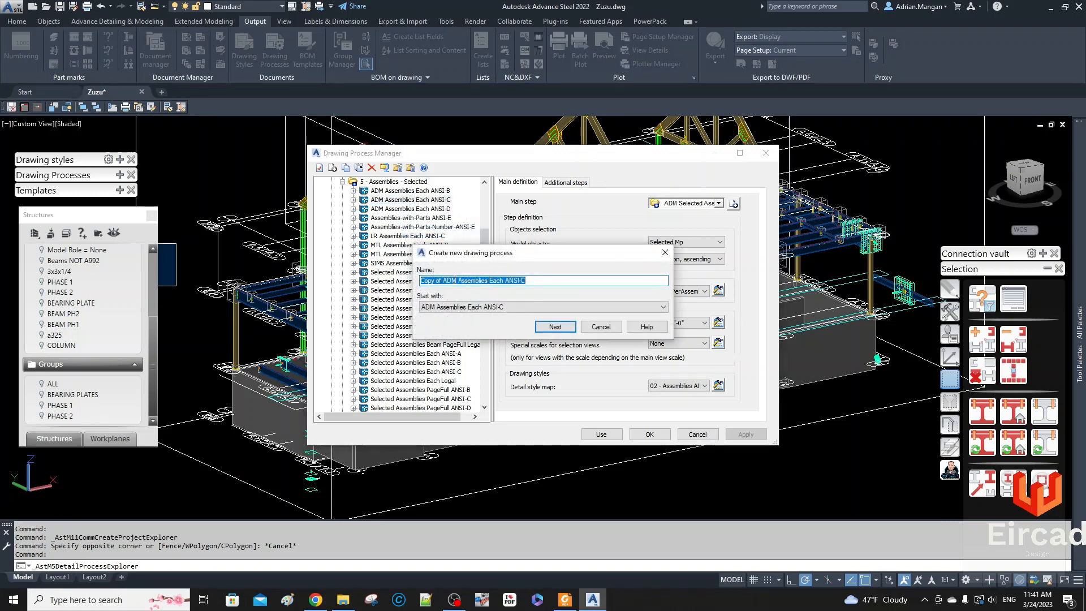
drag(443, 281, 404, 290)
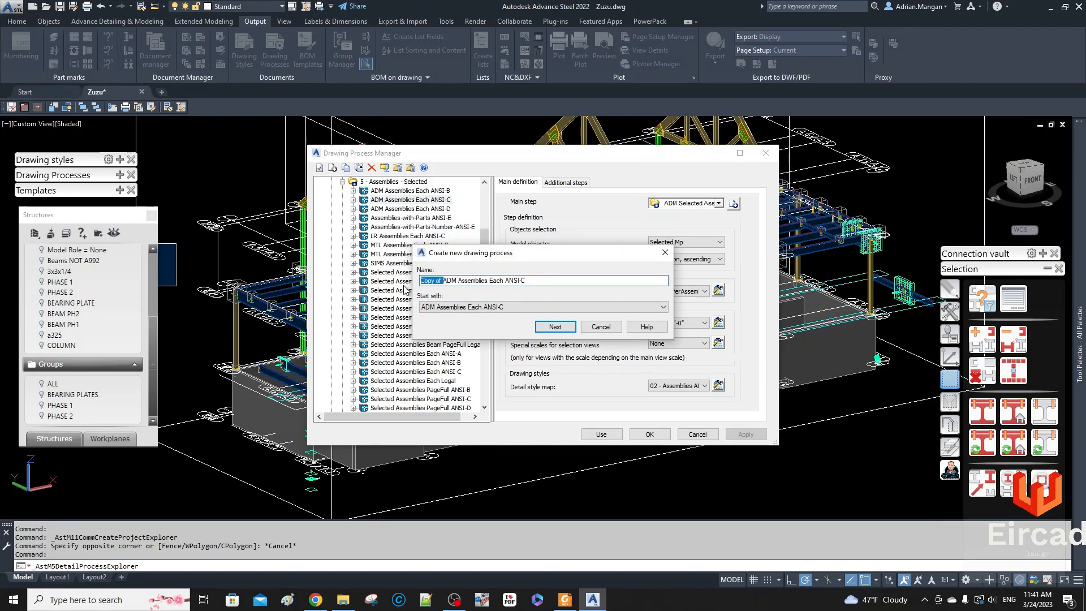
key(Delete)
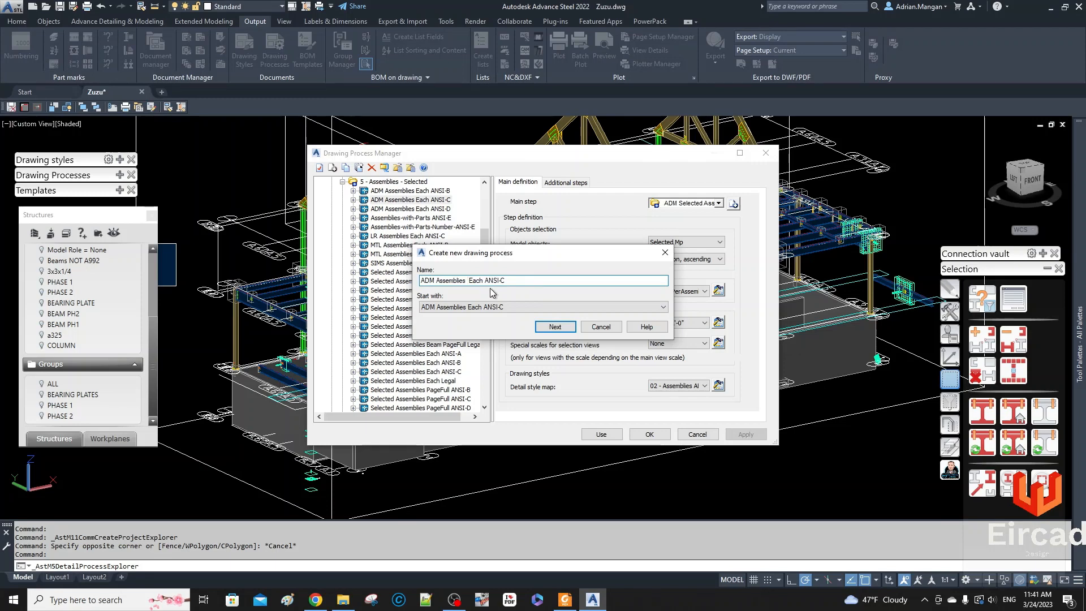
text(PORTAL)
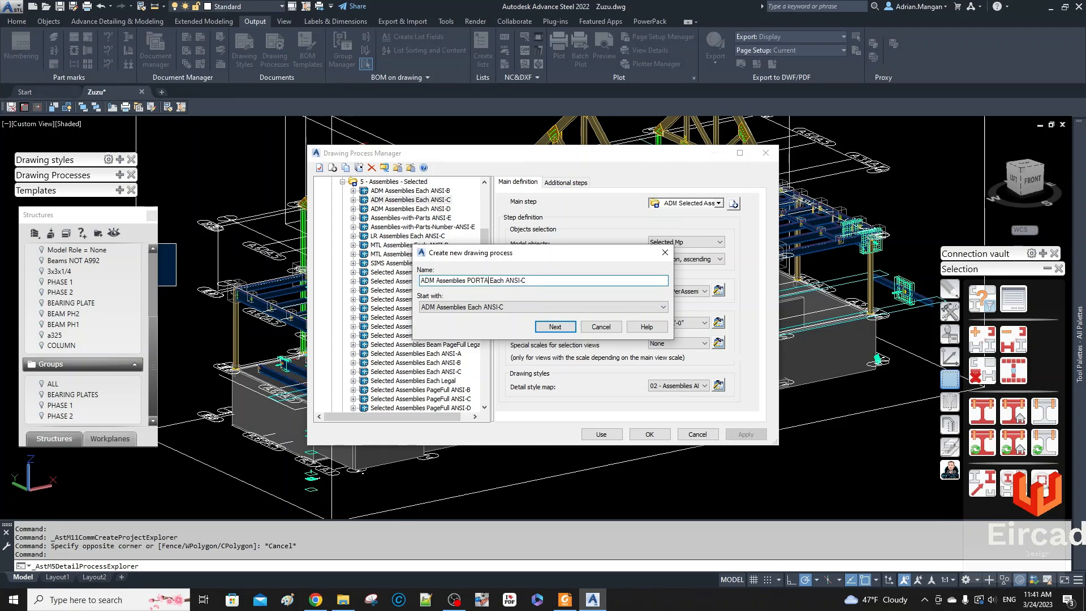
text(IT)
key(BackSpace)
key(BackSpace)
key(BackSpace)
key(BackSpace)
key(BackSpace)
key(BackSpace)
key(BackSpace)
key(BackSpace)
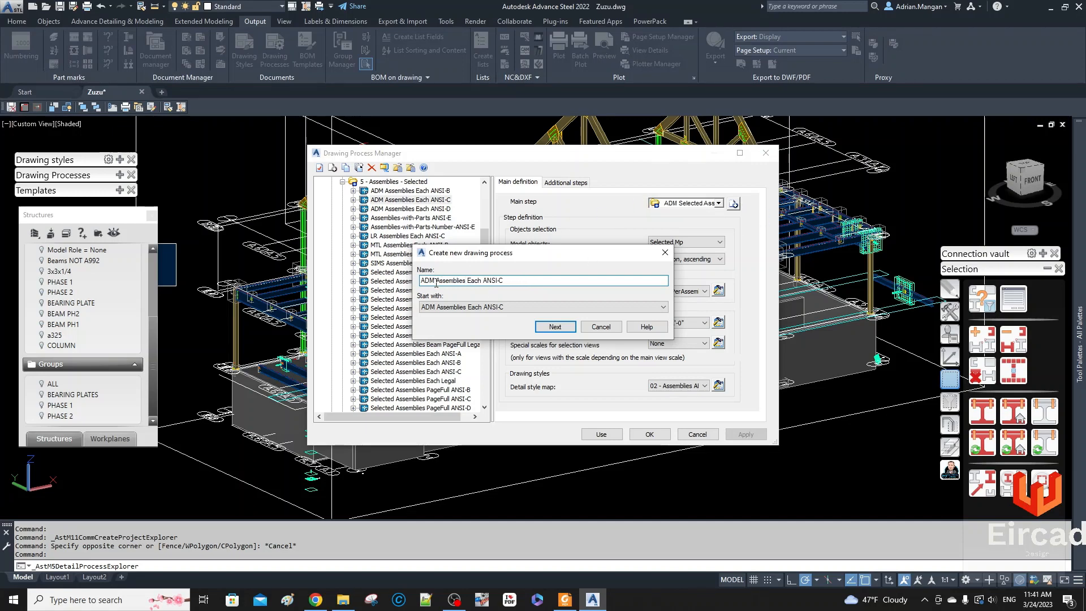
Step: Insert PORTRAIT after ADM in the new process name and create ADM PORTRAIT Assemblies Each ANSI-C
text(PORT)
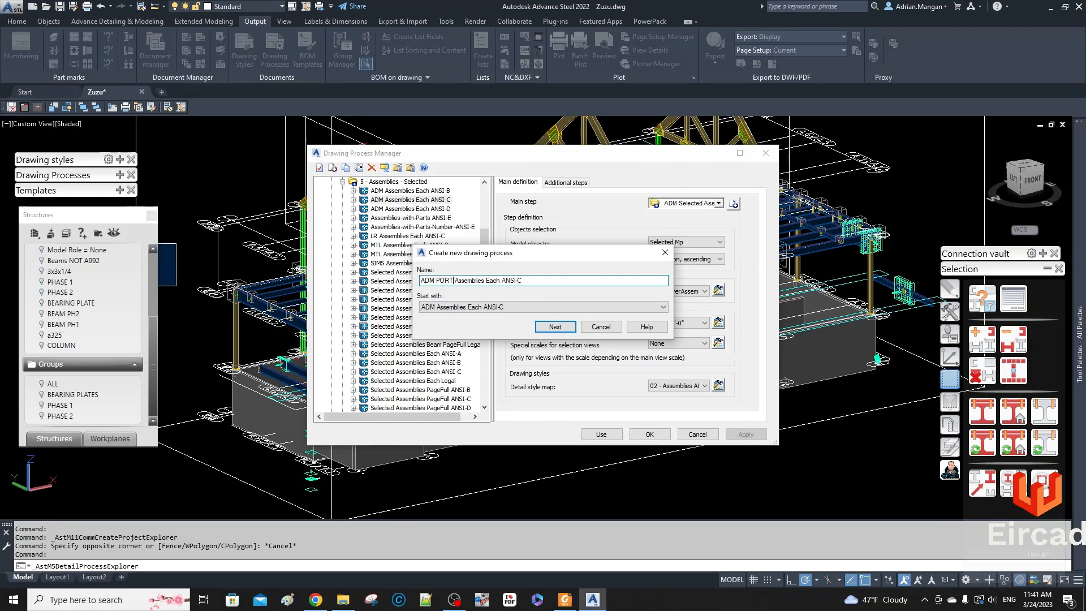
text(RAIT)
click(573, 328)
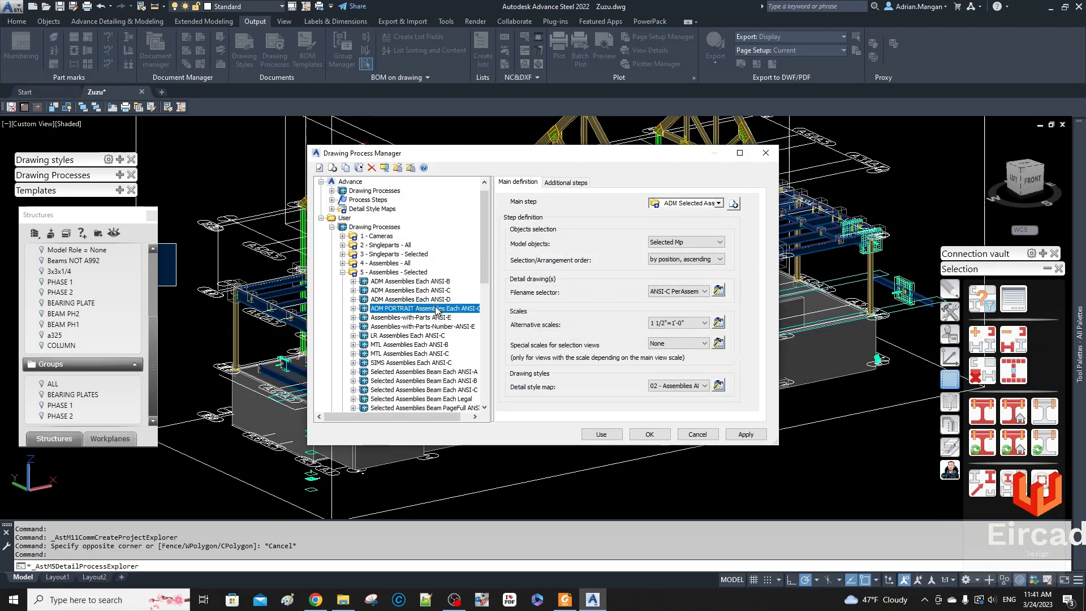
Step: Rename the copied drawing process as ADM Portrait Assemblies Each ANSI-C in its properties
click(406, 274)
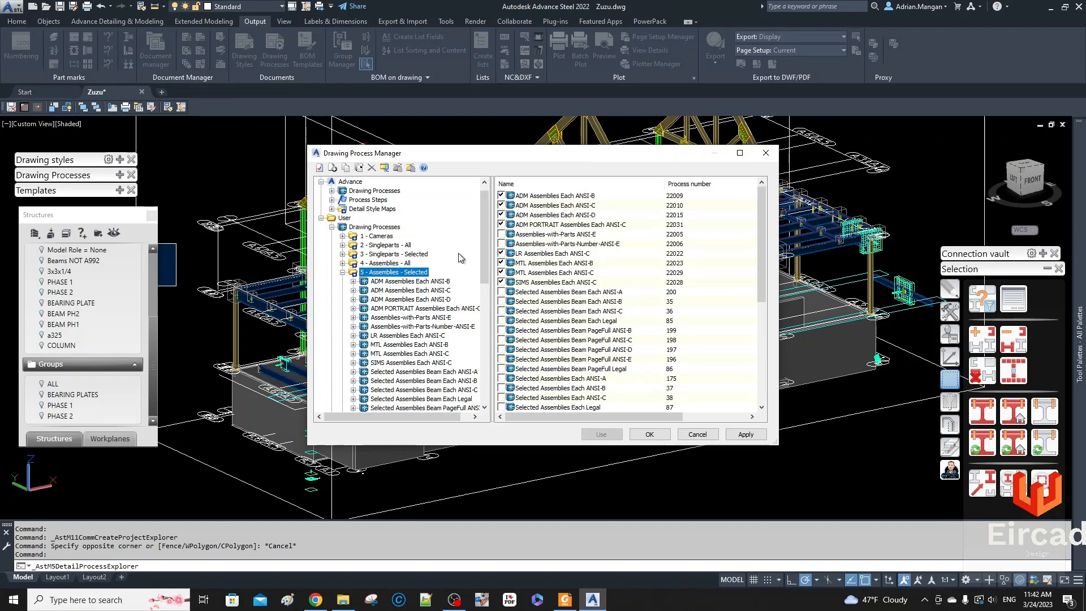
click(414, 309)
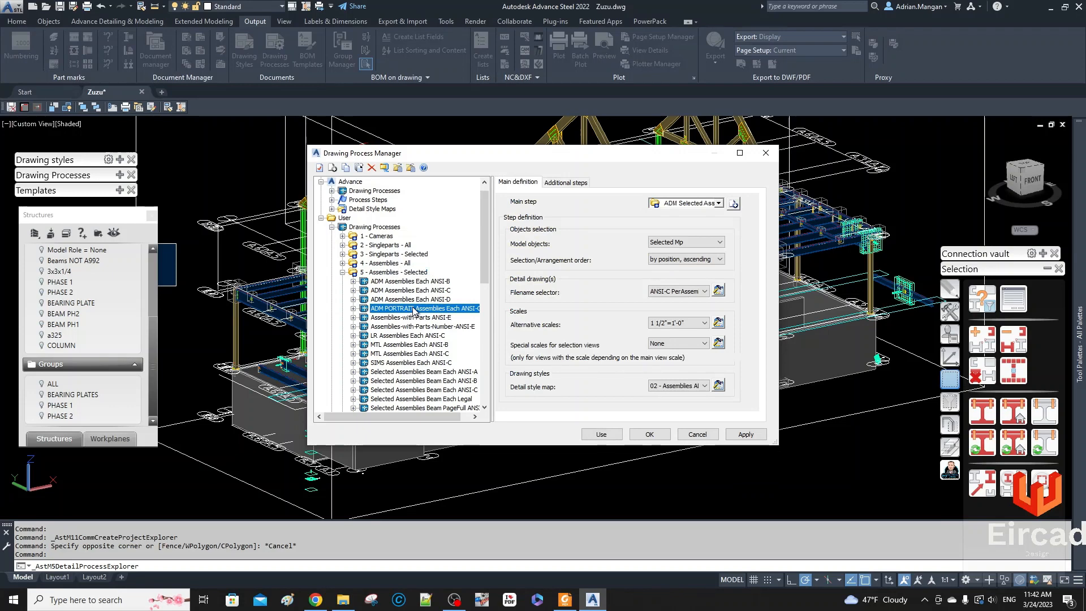
right_click(414, 310)
click(446, 315)
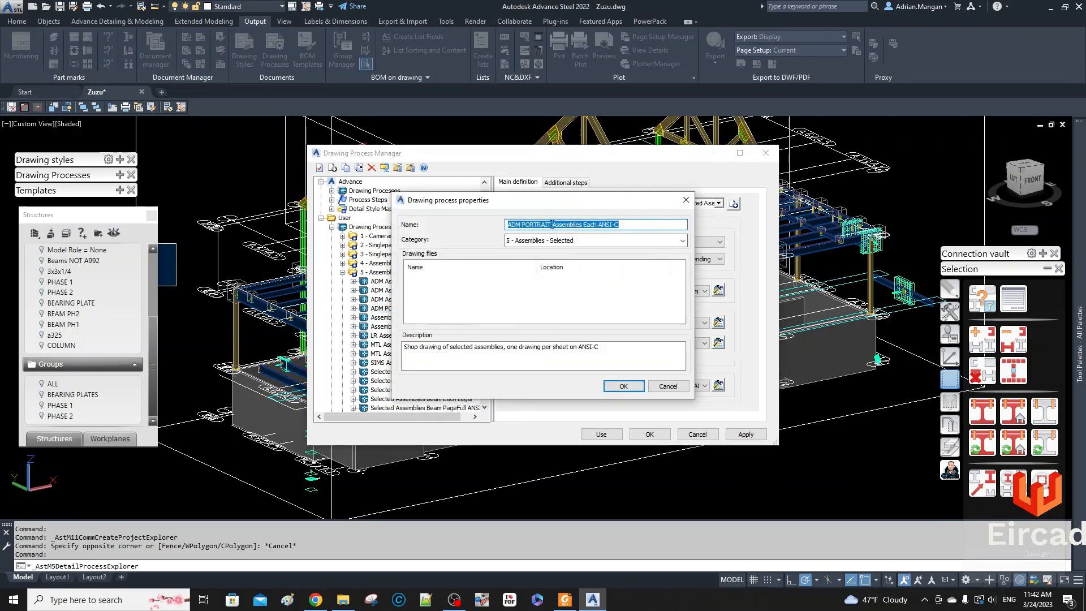
click(552, 224)
key(BackSpace)
key(BackSpace)
key(BackSpace)
key(BackSpace)
key(BackSpace)
key(BackSpace)
key(BackSpace)
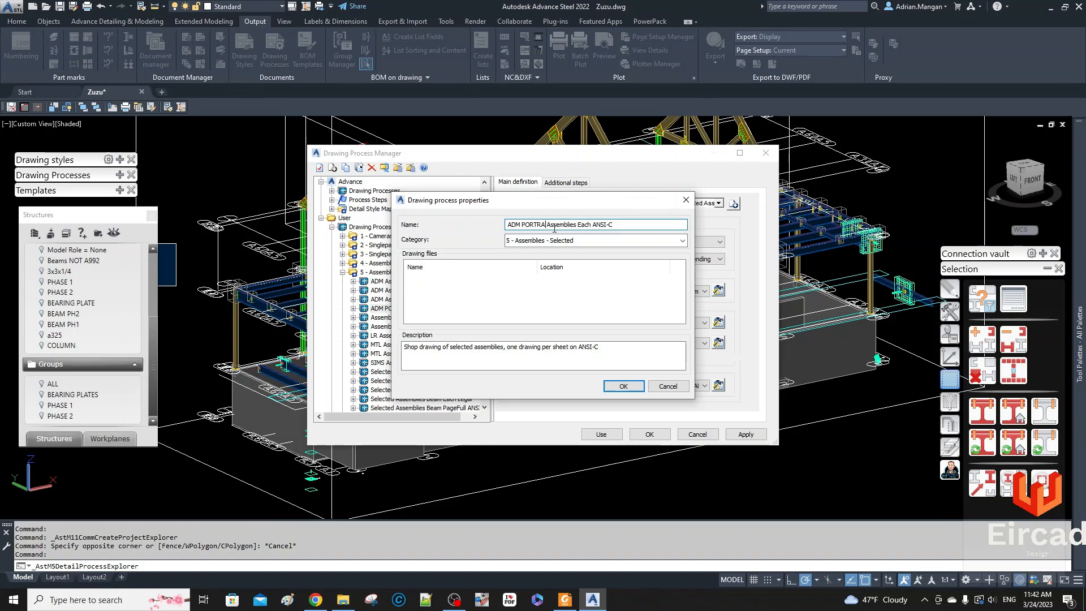
text(ortrait)
click(623, 387)
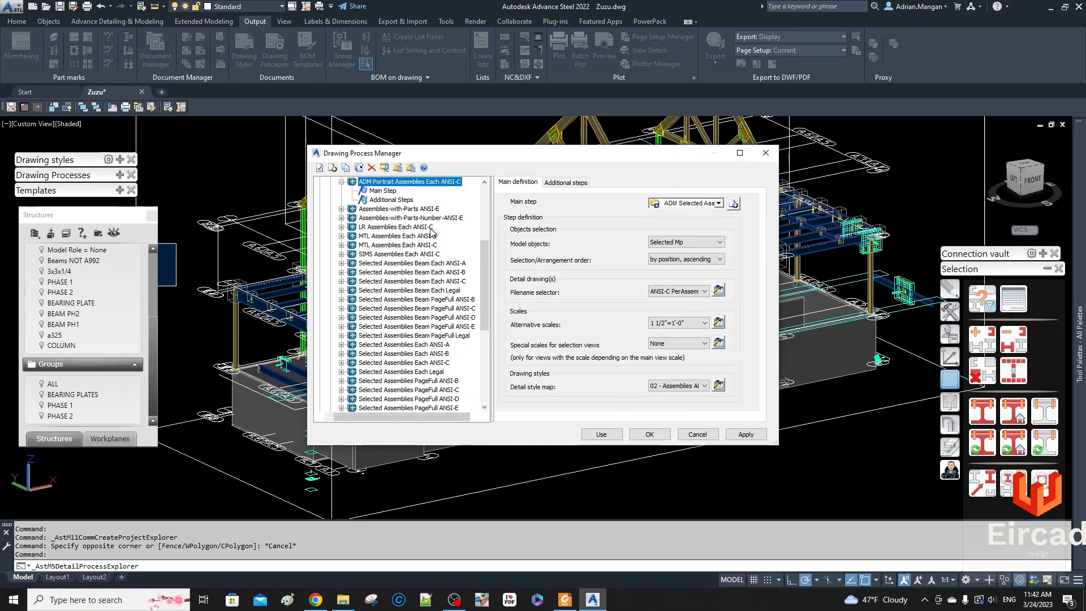
Step: Copy the main step of ADM Assemblies Each ANSI-C as ADM Portrait Selected Assemblies Each ANSI-C in category 5 - Assemblies - Selected
scroll(435, 234, up, 2)
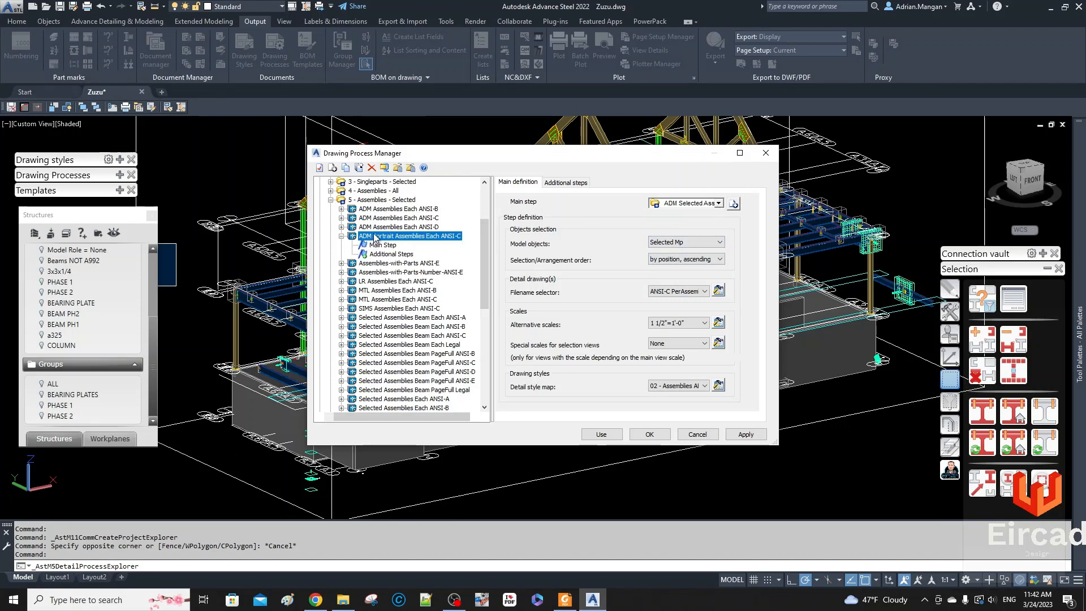
click(387, 218)
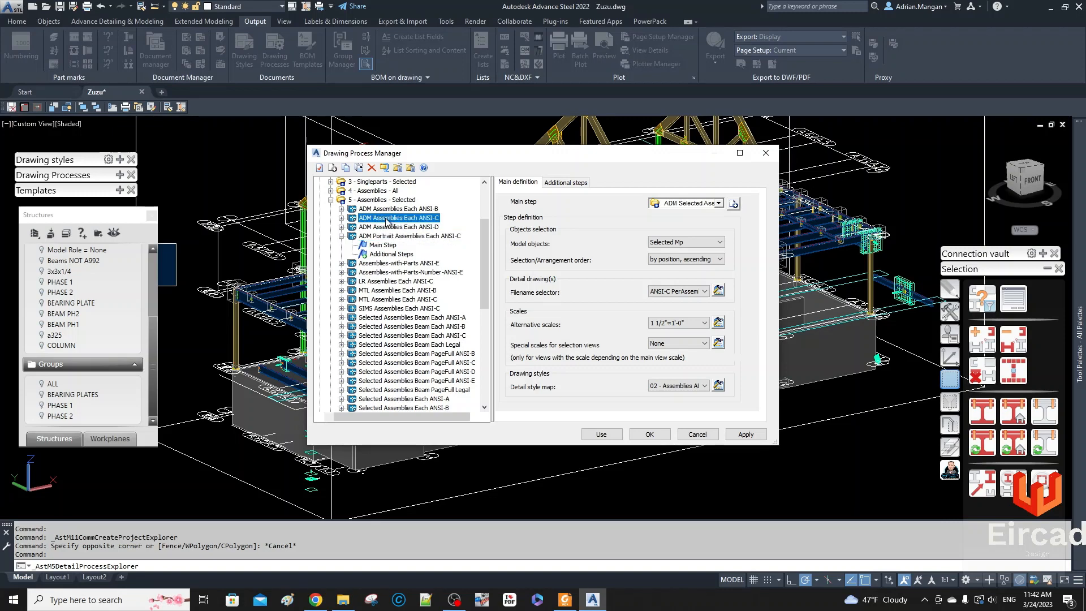
click(717, 203)
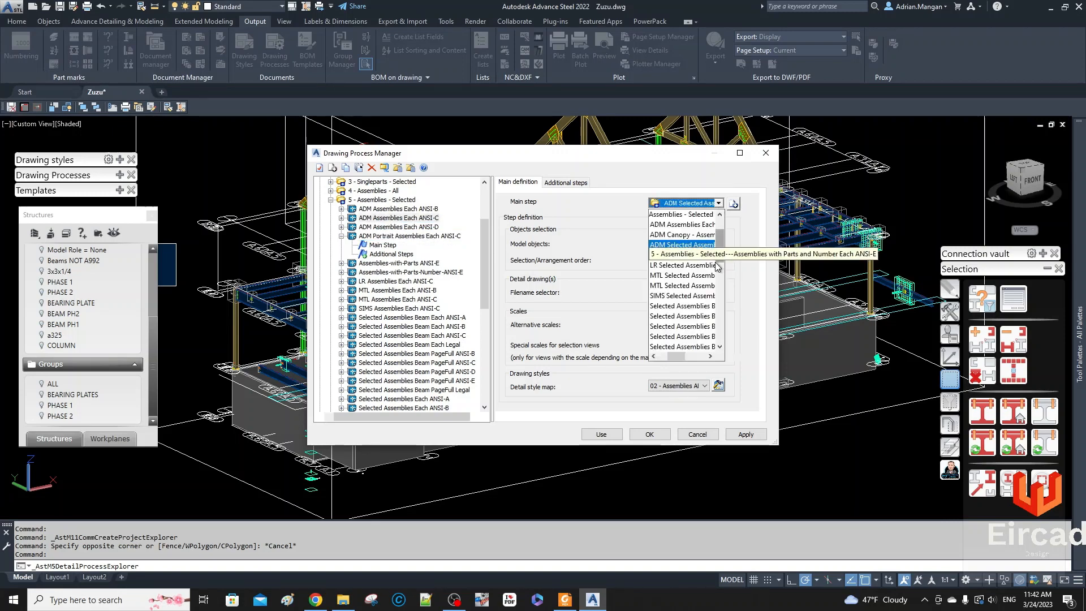
drag(676, 356, 703, 359)
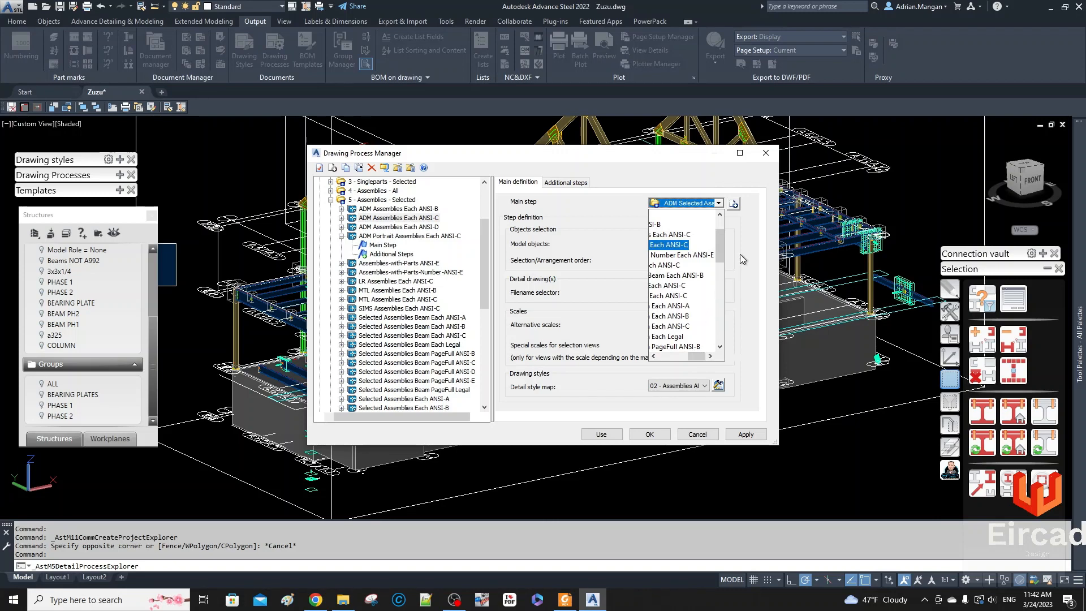
click(733, 204)
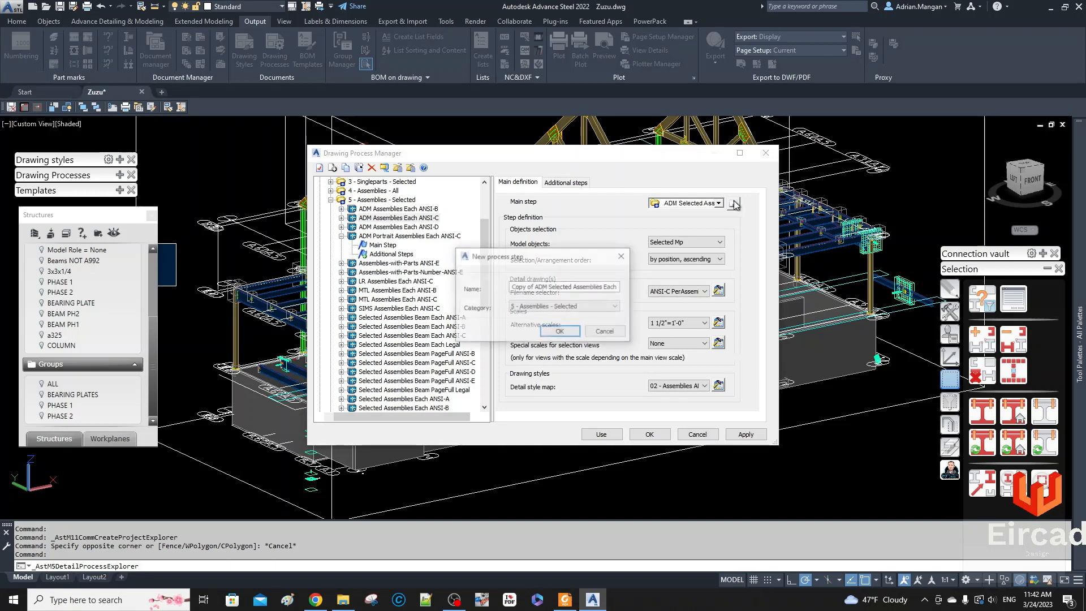
click(534, 286)
drag(534, 286, 492, 292)
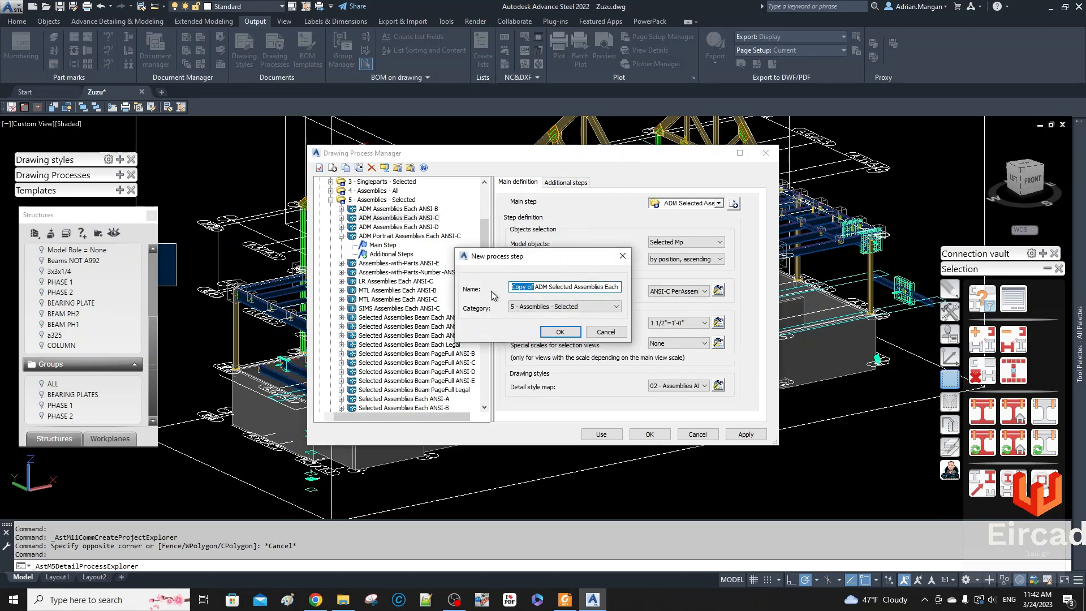
key(Delete)
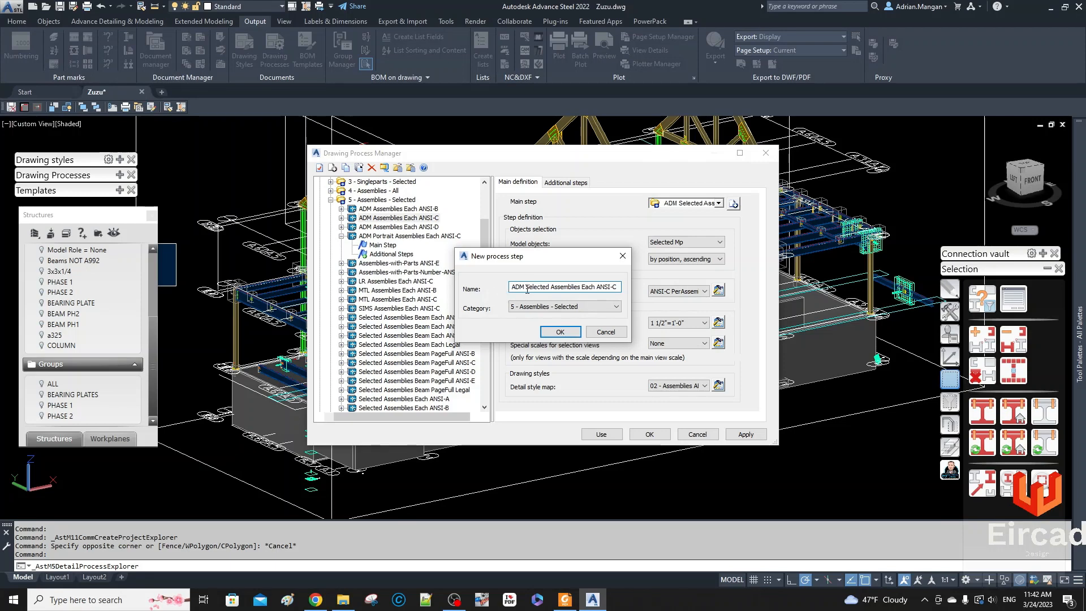
text(Portrait)
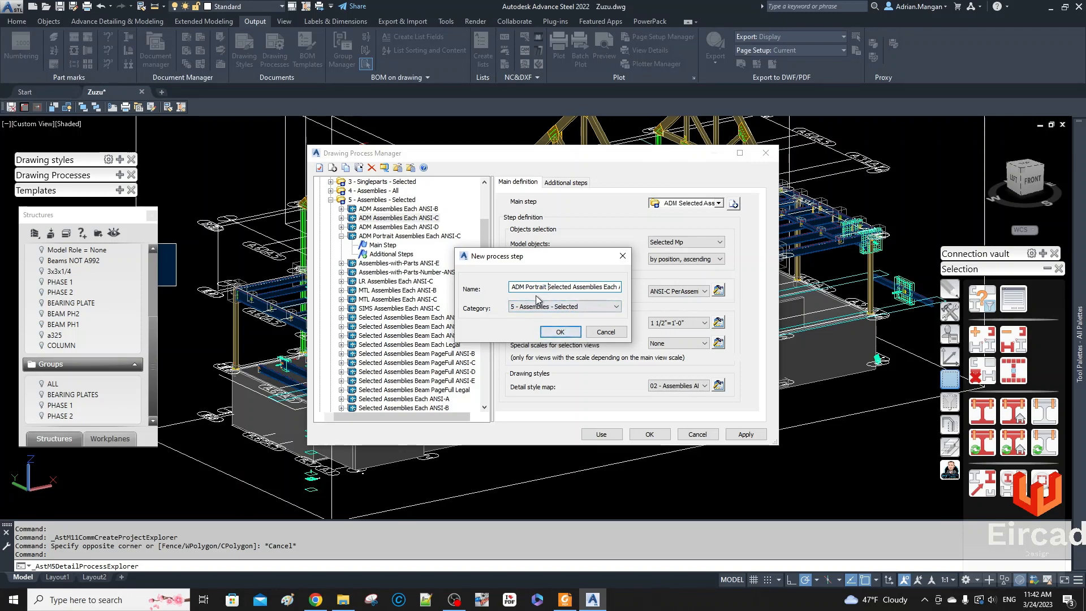
click(559, 332)
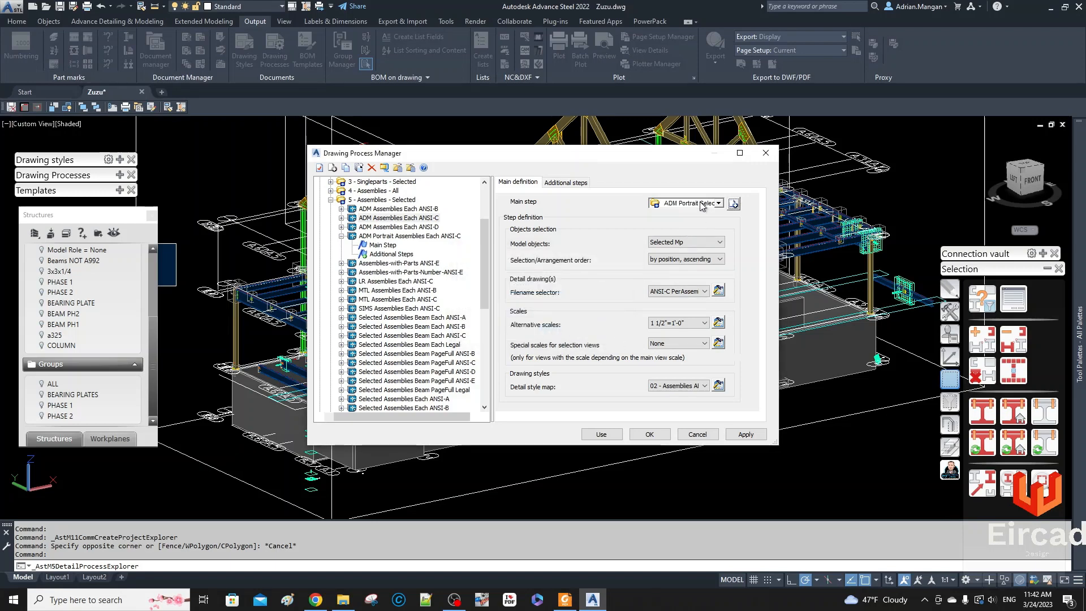
Step: Create a filename selector named ANSI-C PerAssembly ADM Portrait, starting from ANSI-C PerAssembly ADM
click(718, 290)
scroll(463, 355, down, 2)
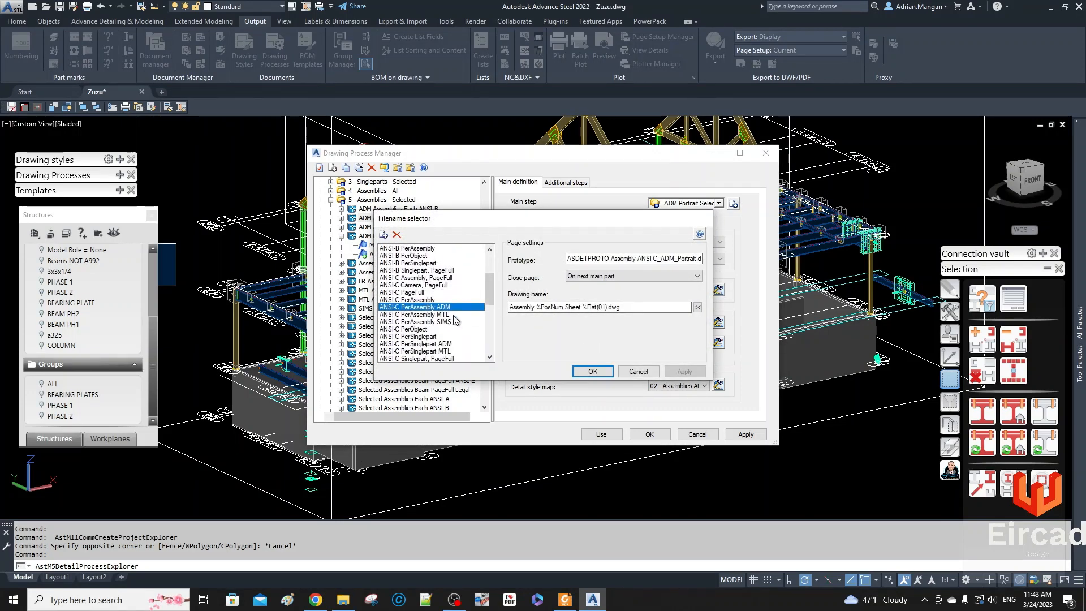
scroll(455, 320, down, 1)
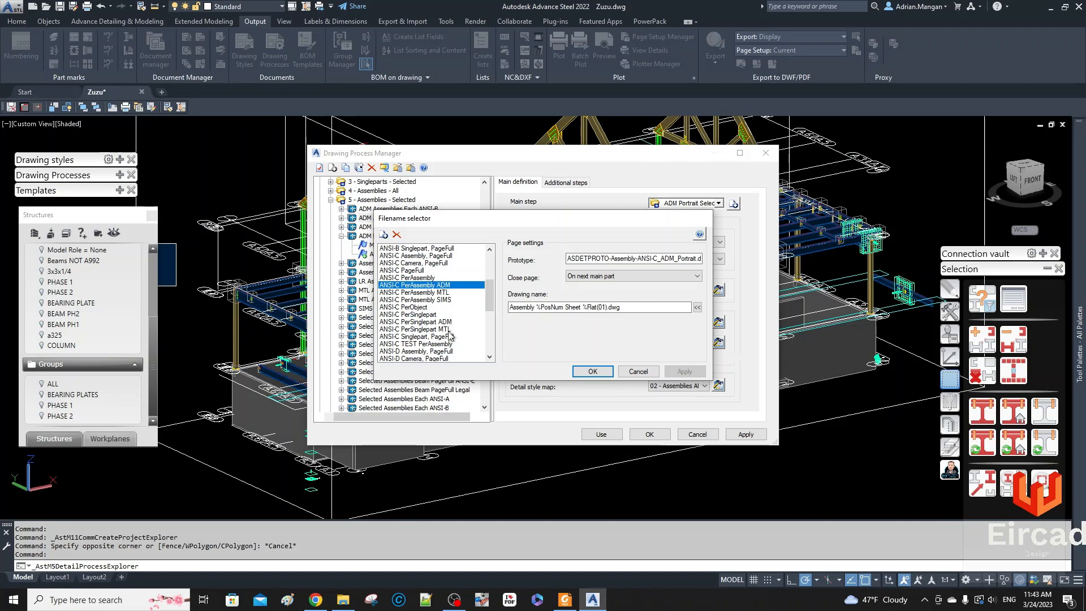
scroll(450, 336, up, 2)
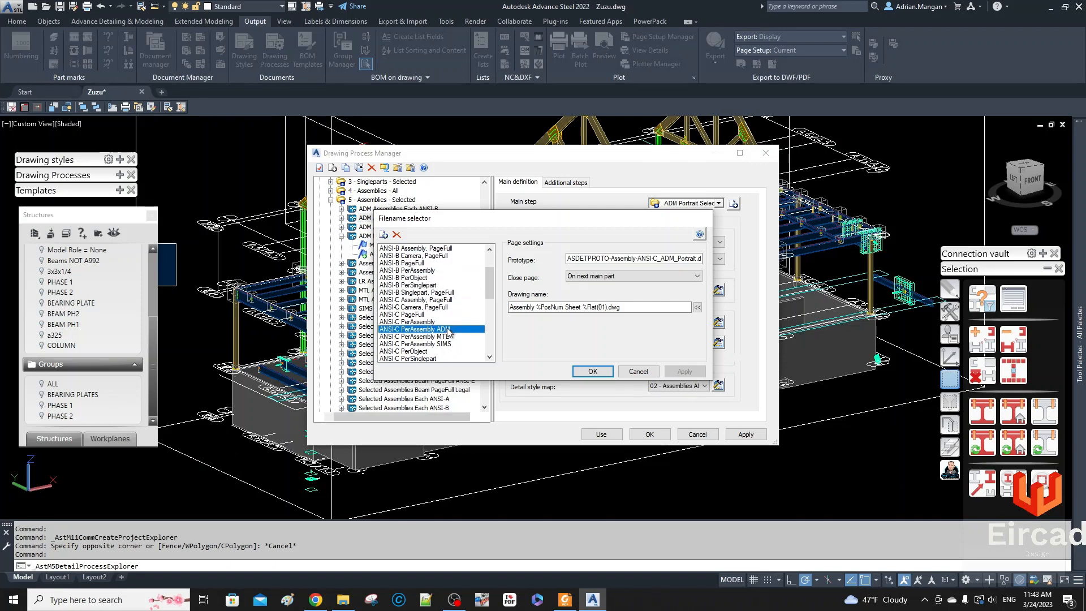
scroll(440, 334, down, 1)
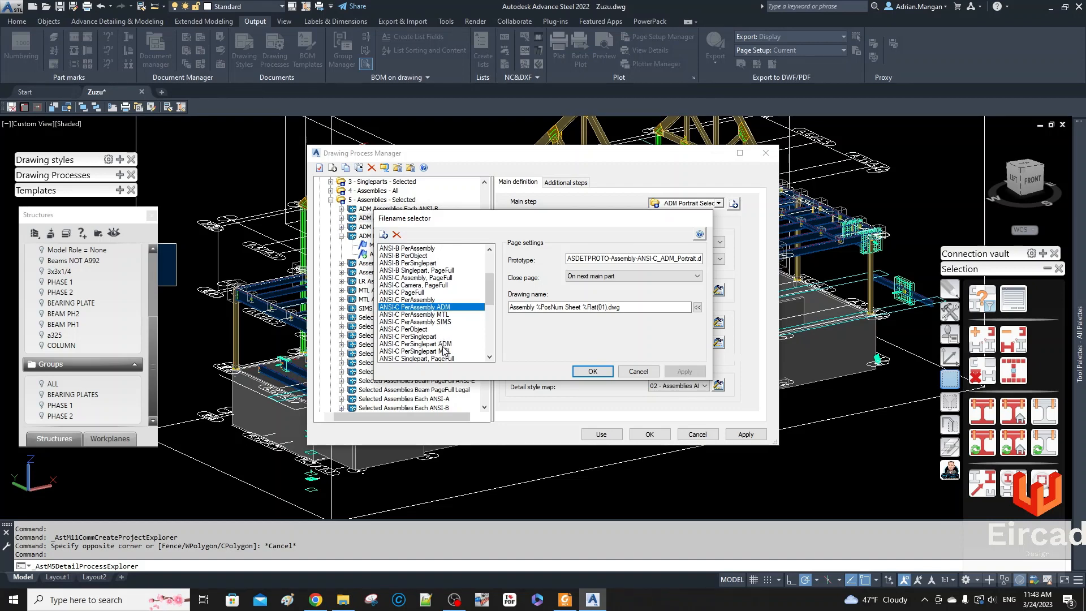
scroll(452, 335, down, 1)
scroll(444, 329, up, 2)
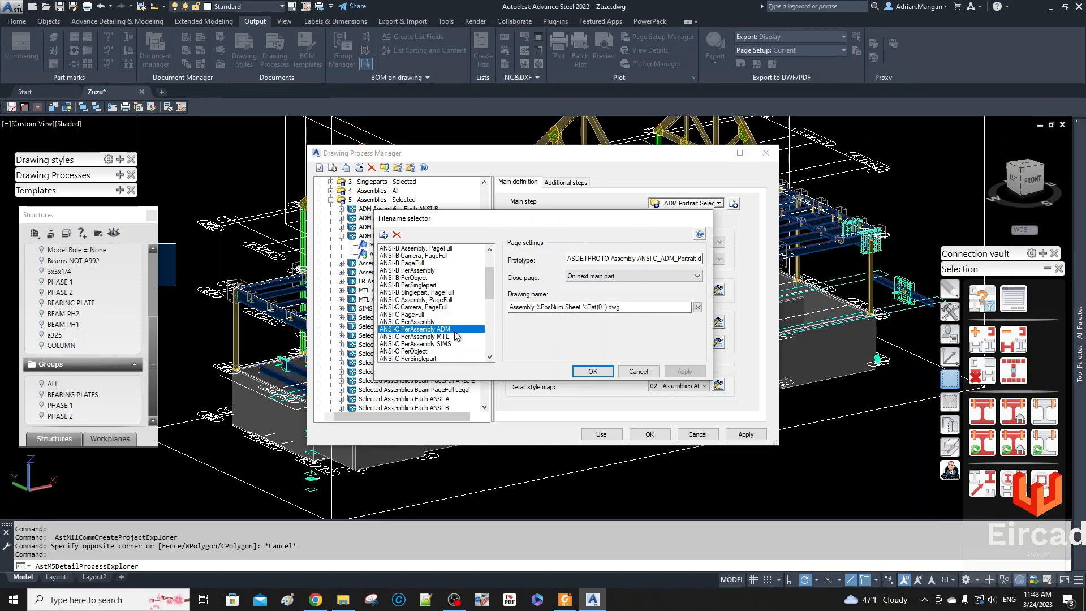
click(383, 235)
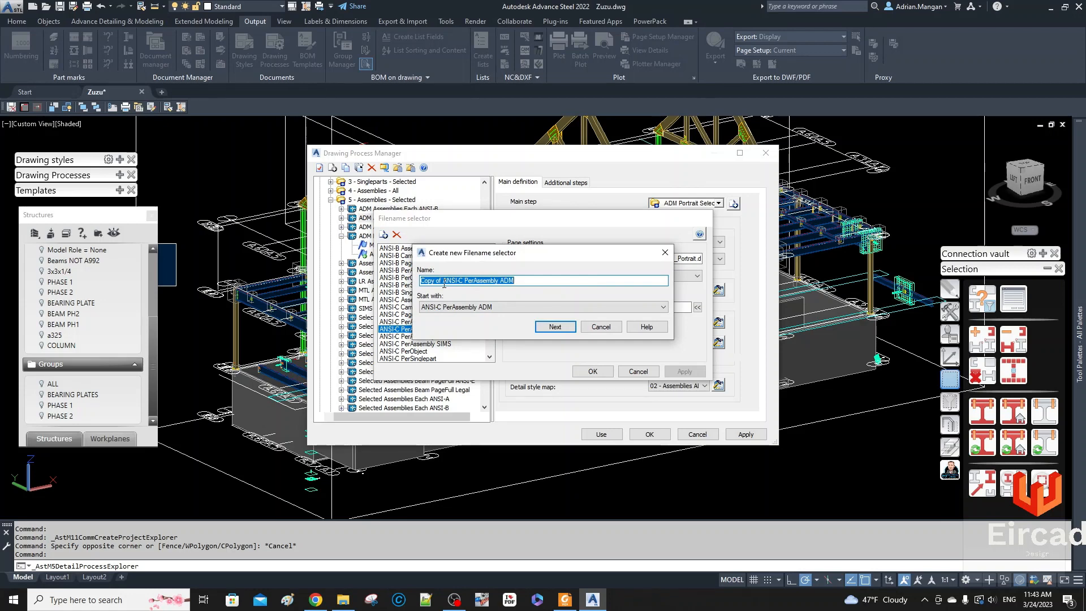
drag(443, 280, 387, 286)
key(BackSpace)
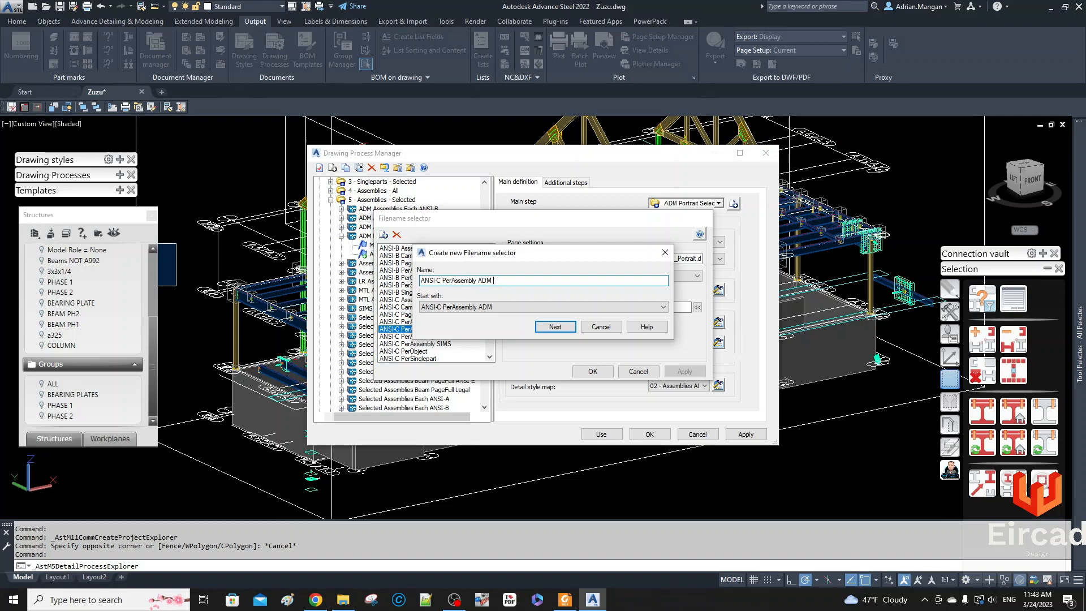
text(Portrait)
click(554, 332)
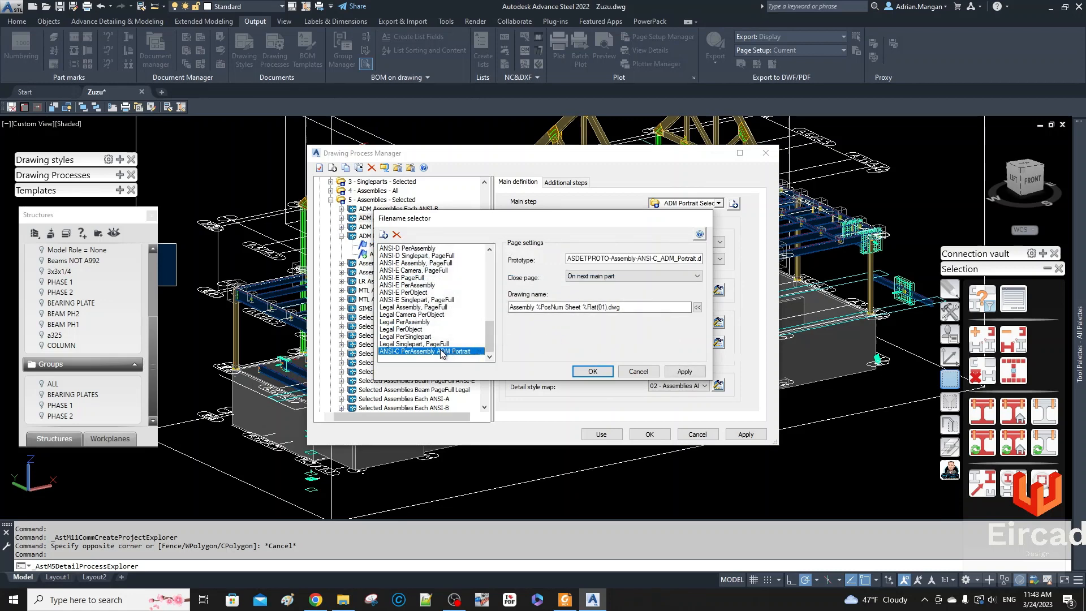
Step: Set the prototype of the ANSI-C PerAssembly ADM filename selector to ASDETPROTO-Assembly-ANSI-C_ADM.dwg, save it and recheck the entry
click(653, 259)
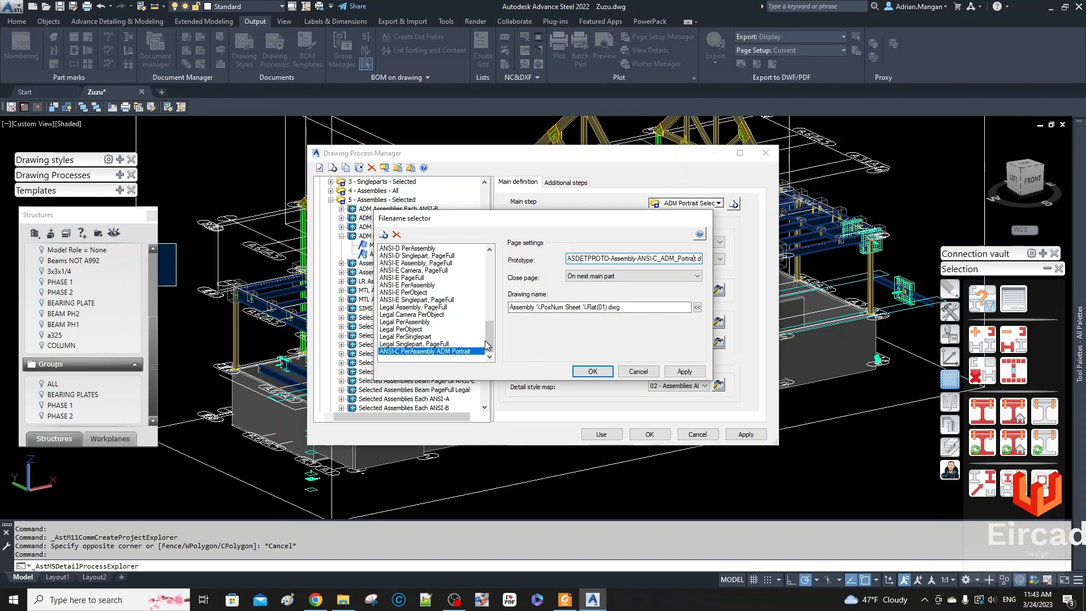
scroll(444, 332, up, 1)
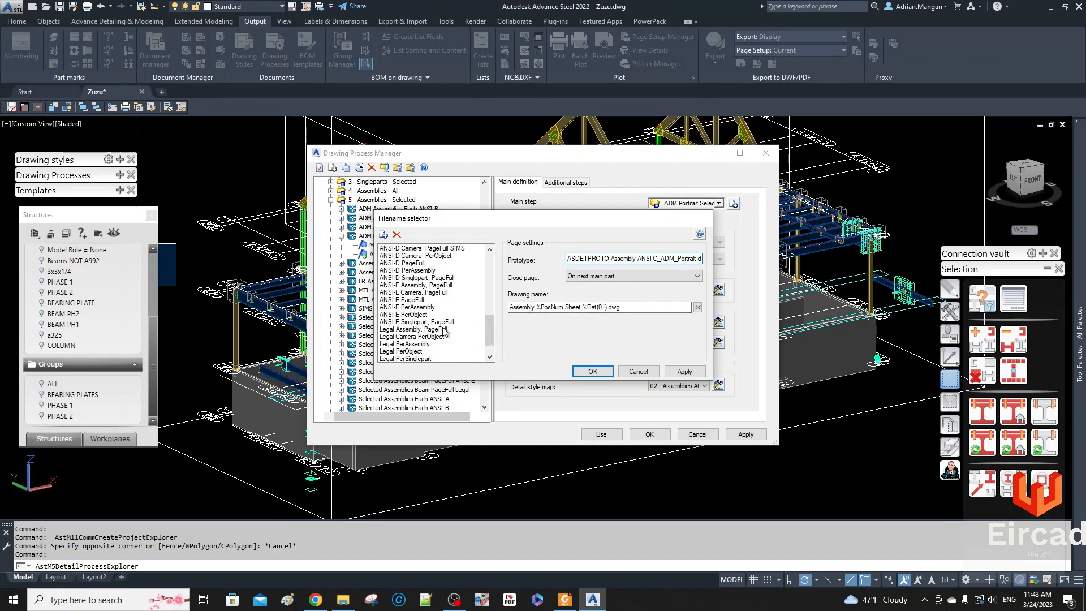
scroll(434, 299, up, 3)
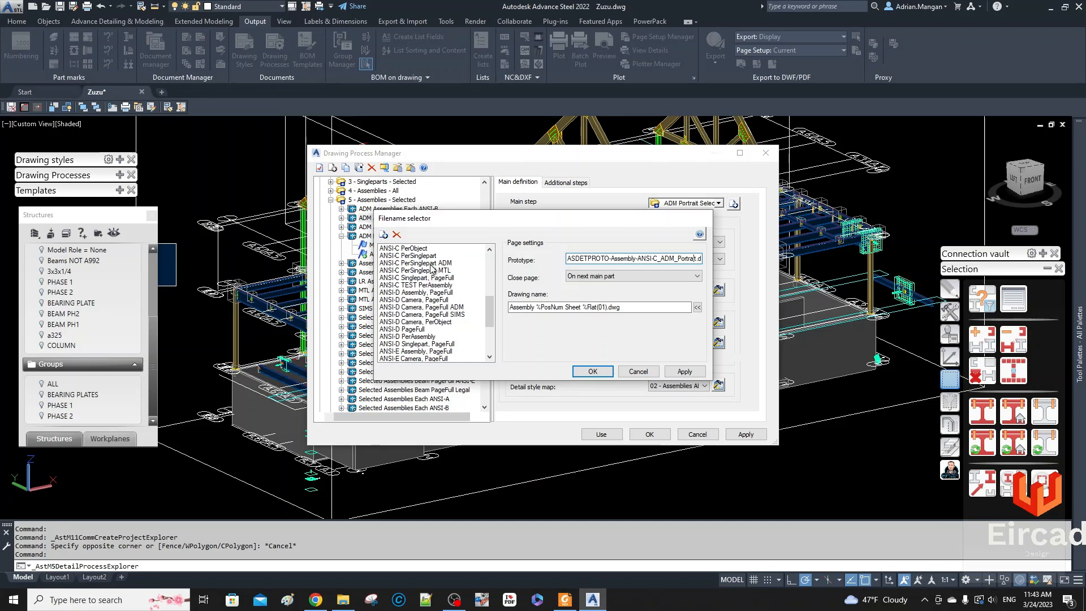
scroll(427, 297, up, 2)
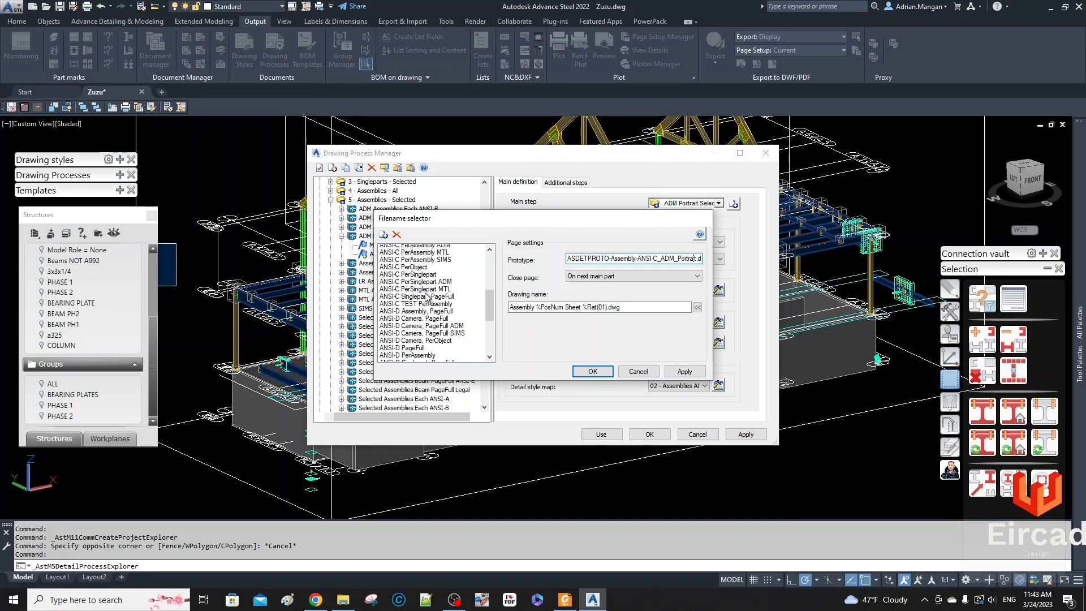
click(428, 271)
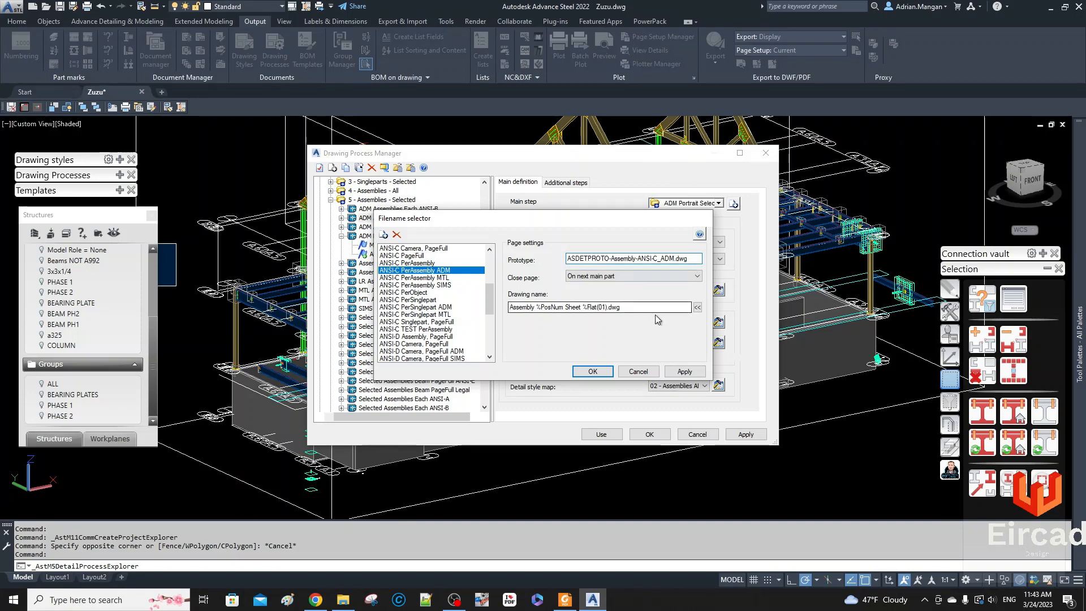
click(594, 373)
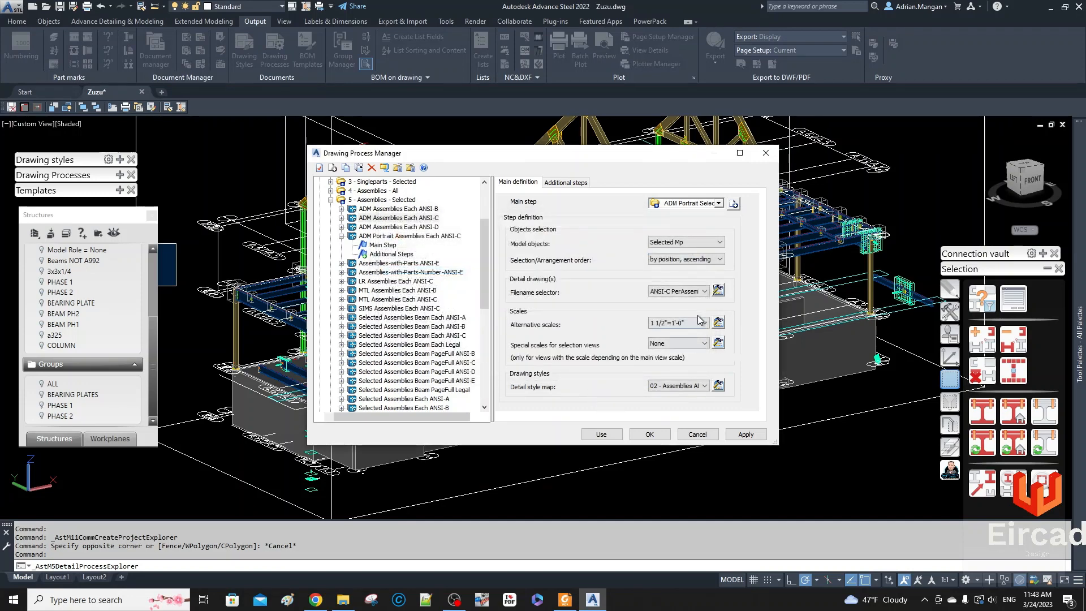
click(718, 290)
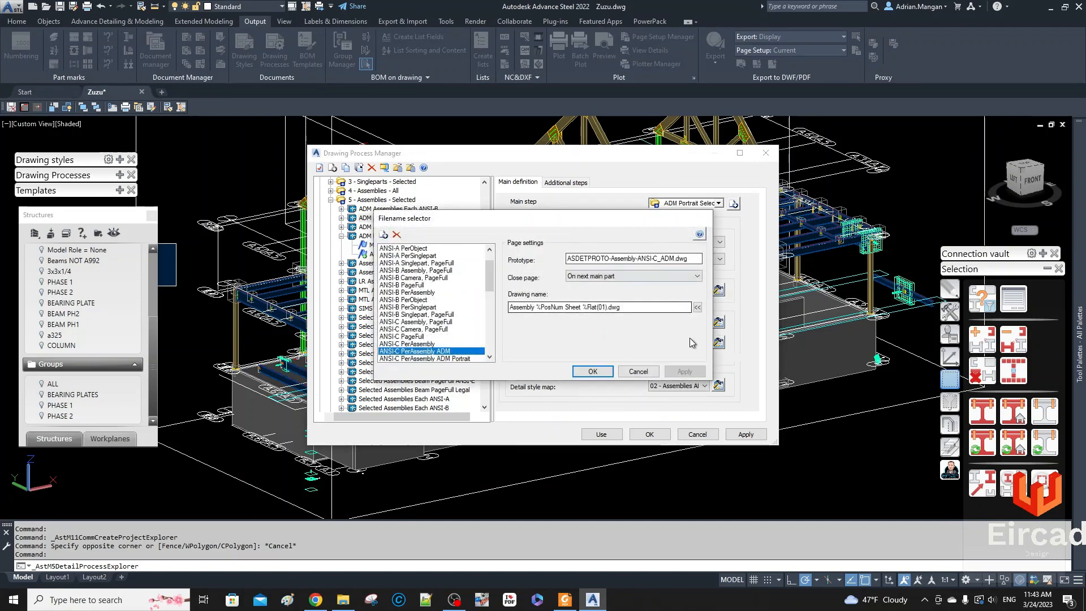
click(594, 371)
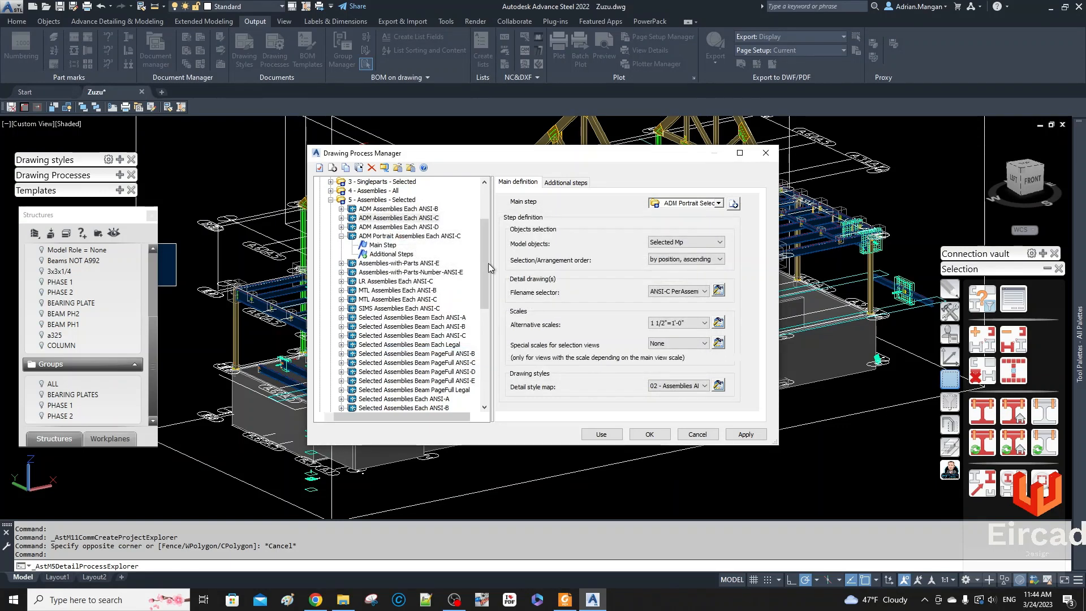
Step: Widen the Drawing Process Manager and review the filename selector assigned to the ADM Assemblies Each ANSI-C process
click(396, 218)
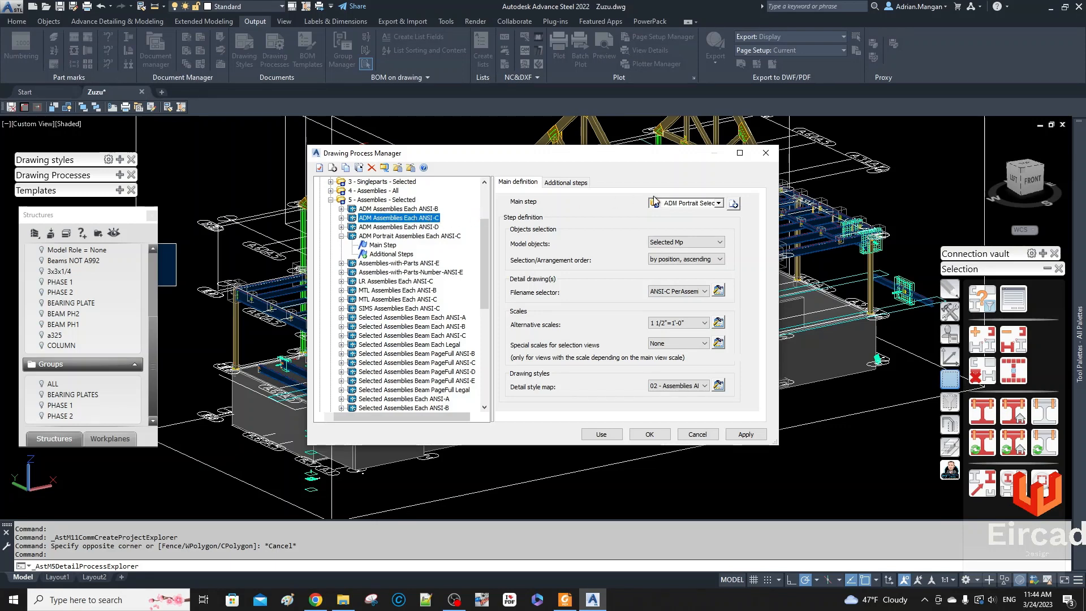
click(733, 203)
click(606, 331)
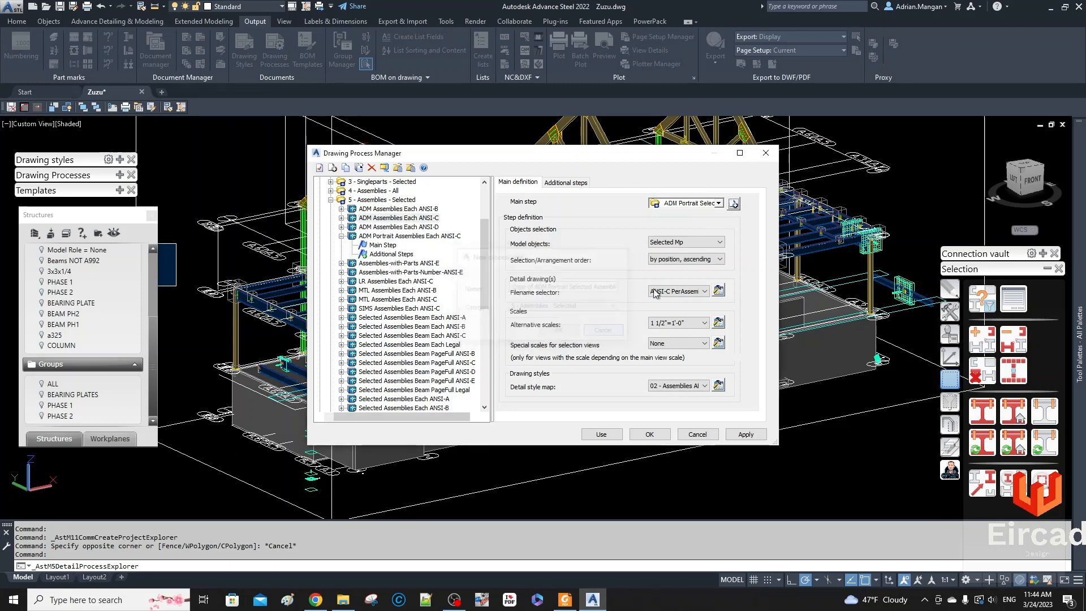
drag(778, 254, 883, 257)
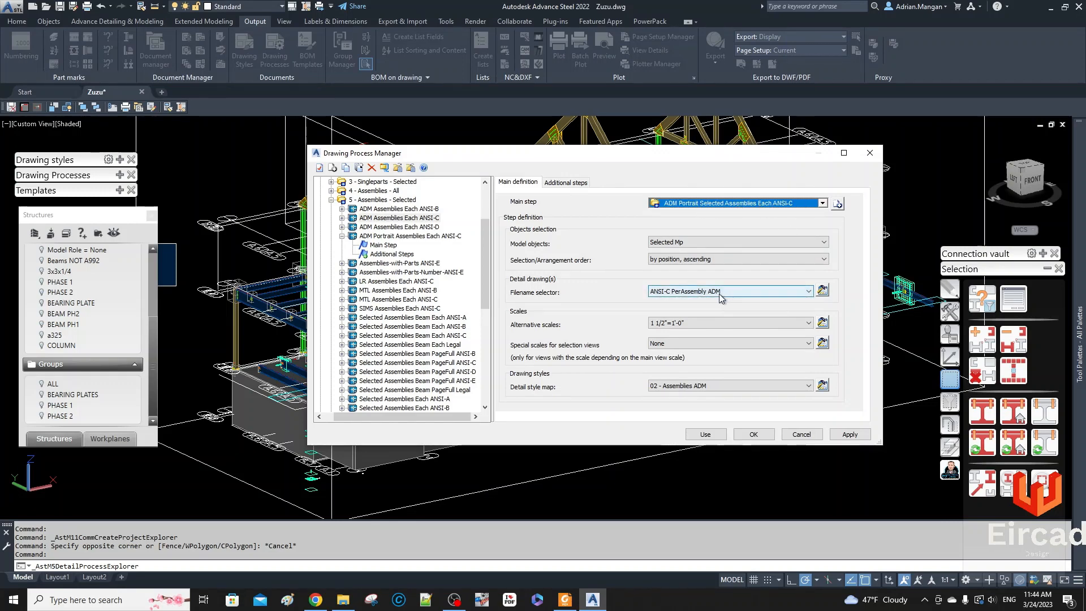
click(822, 290)
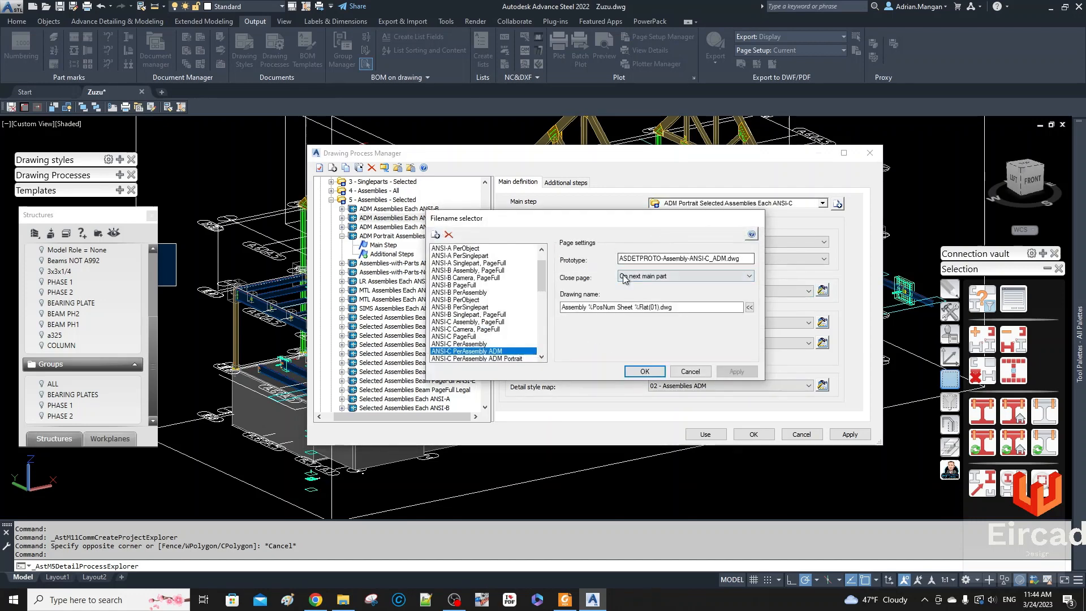
click(645, 371)
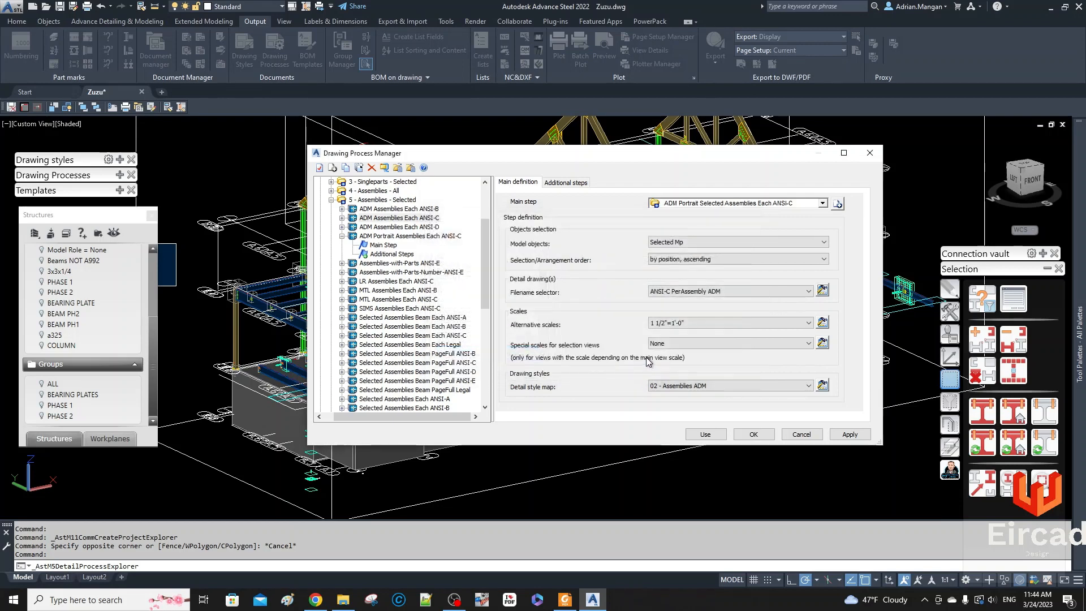
Step: Examine the model objects and drawing styles listed in the 02 - Assemblies ADM detail style map
click(808, 386)
click(810, 389)
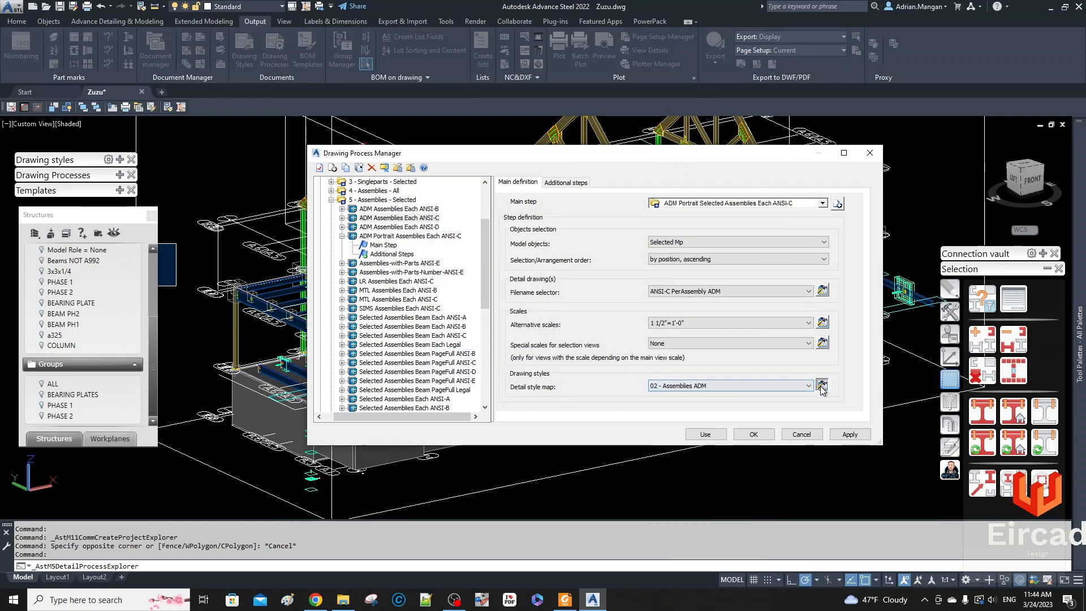
click(822, 385)
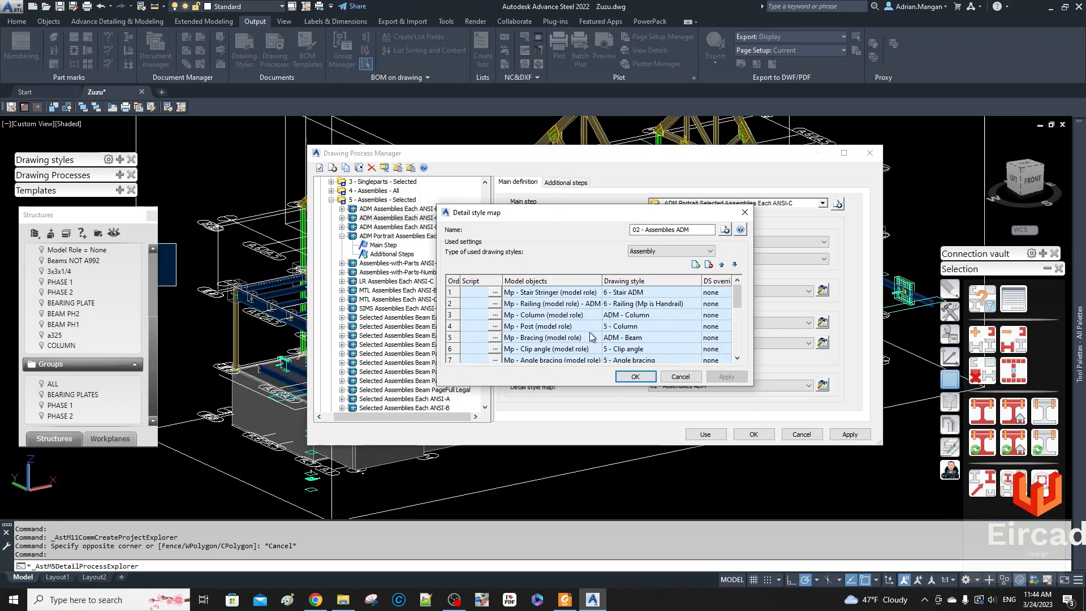
scroll(590, 337, down, 2)
scroll(589, 337, down, 2)
click(635, 376)
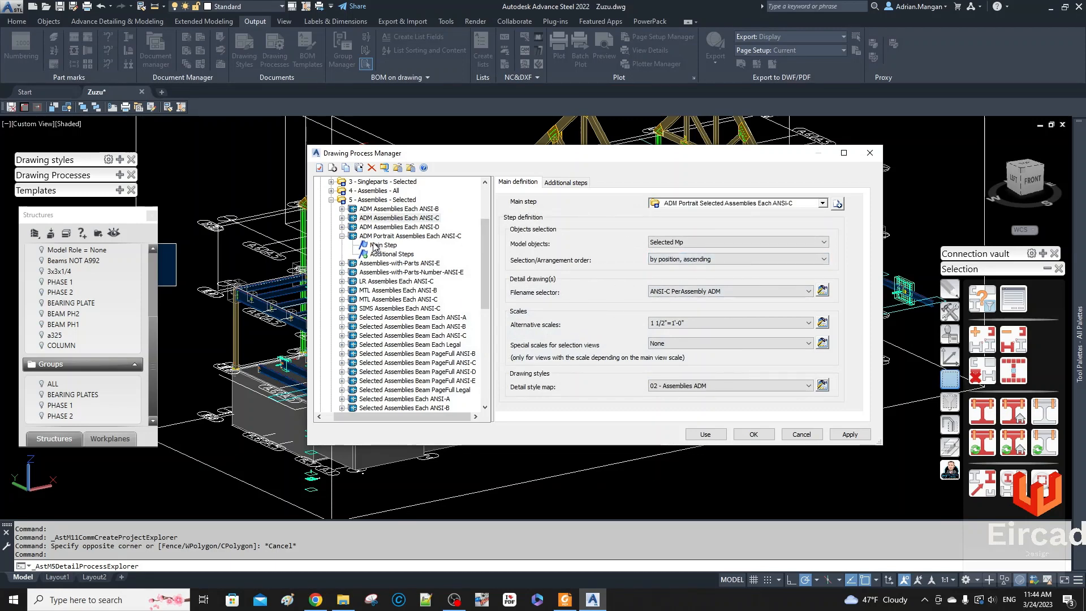
Step: Compare the main steps assigned to ADM Portrait Assemblies Each ANSI-C and ADM Assemblies Each ANSI-C
click(406, 237)
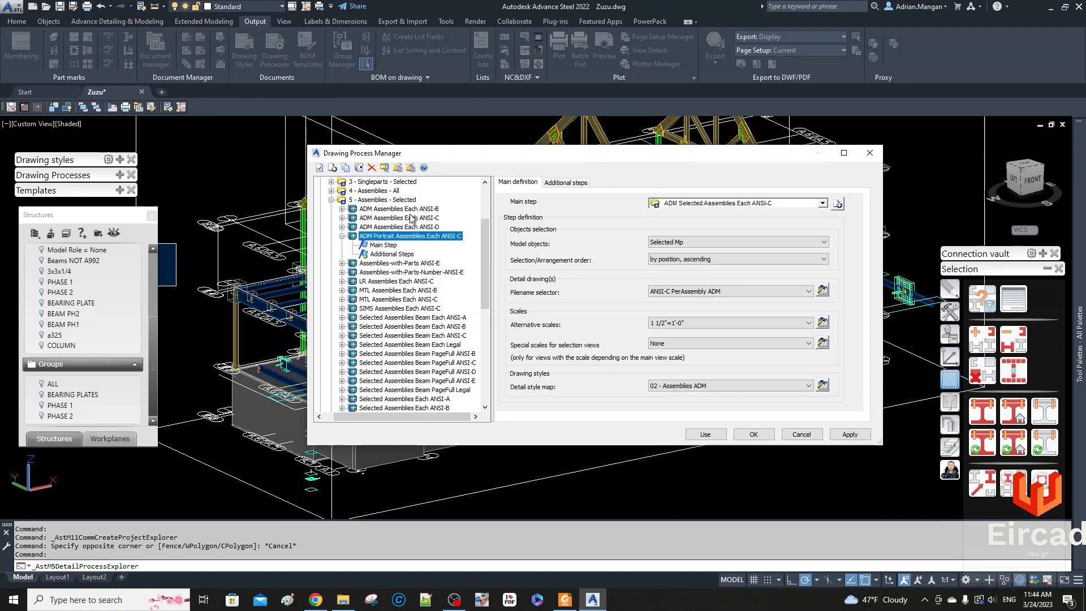
click(411, 217)
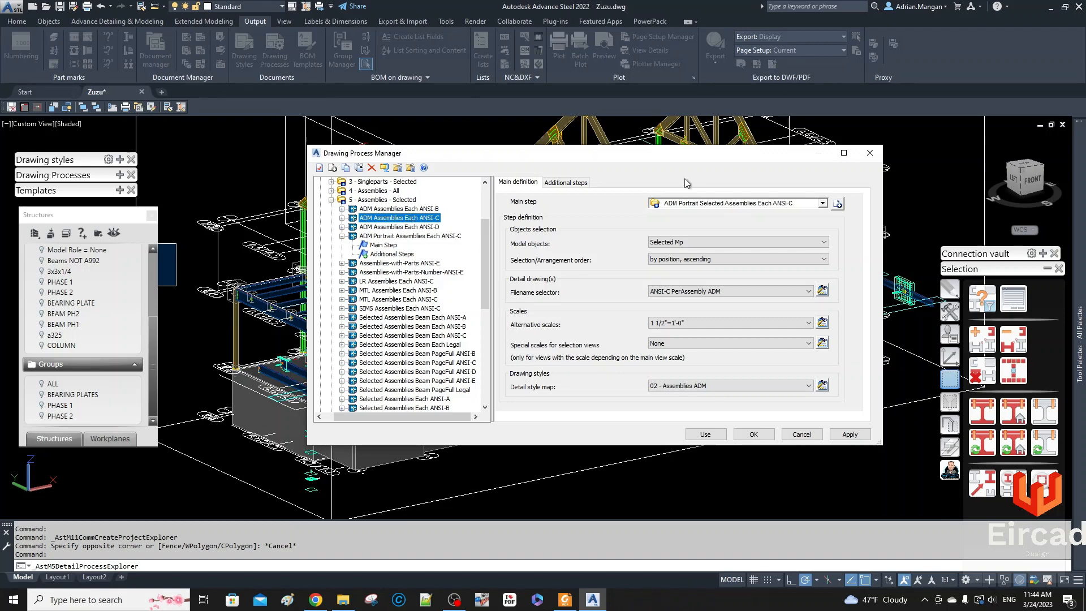
Step: Check the filename selector's prototype, then set the main step of ADM Assemblies Each ANSI-C to ADM Selected Assemblies Each ANSI-C
click(822, 290)
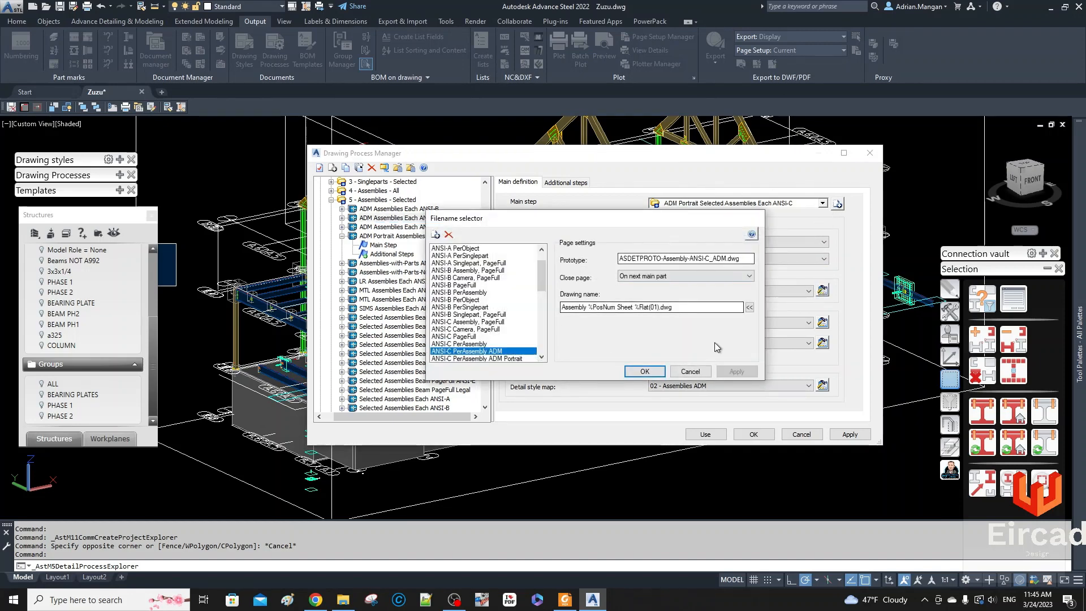
click(644, 371)
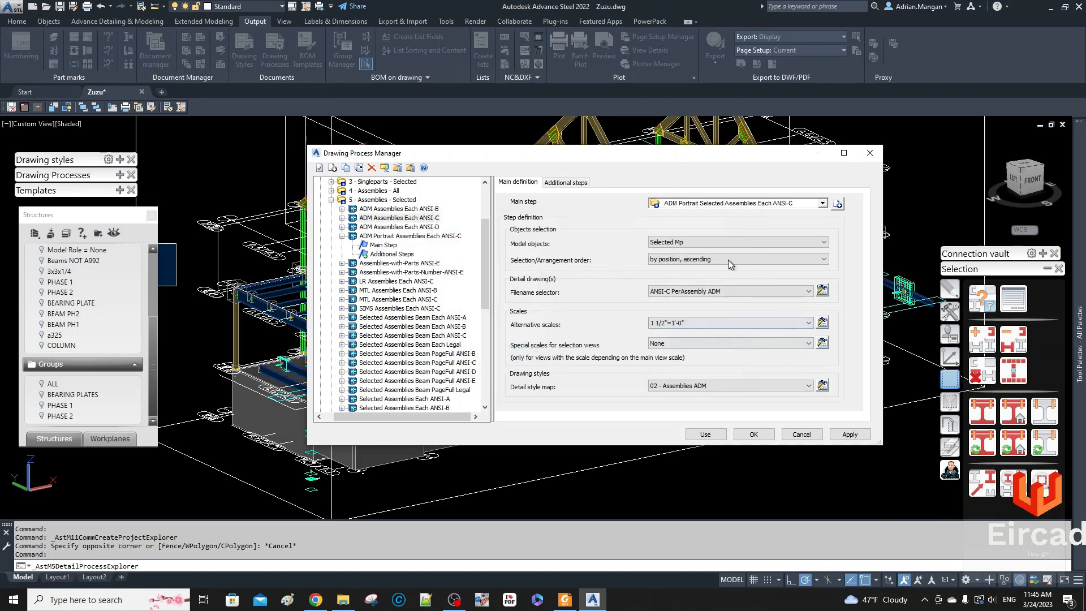
click(394, 219)
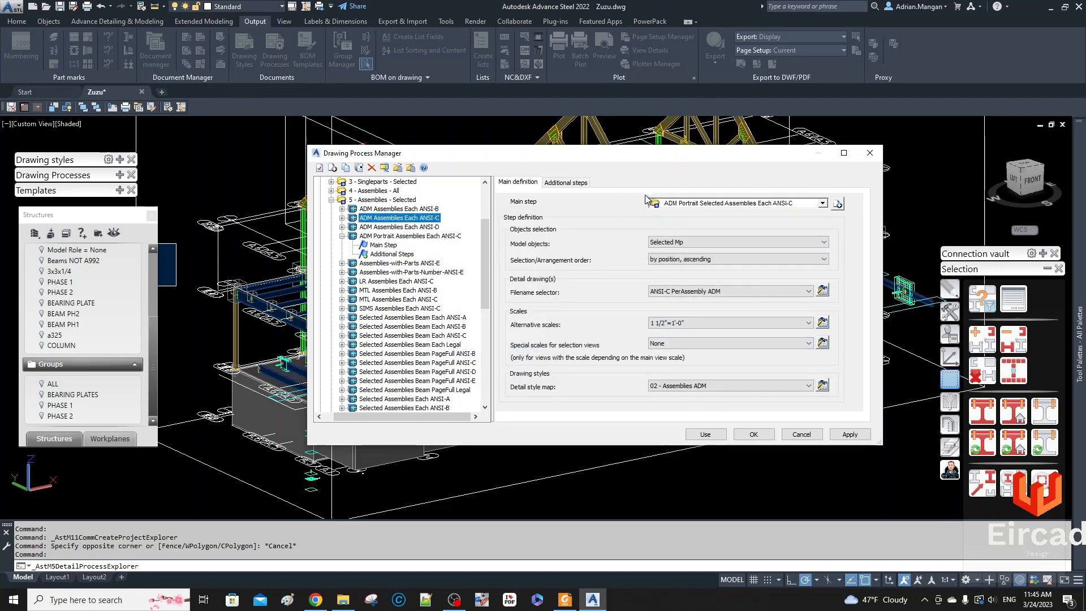
click(822, 203)
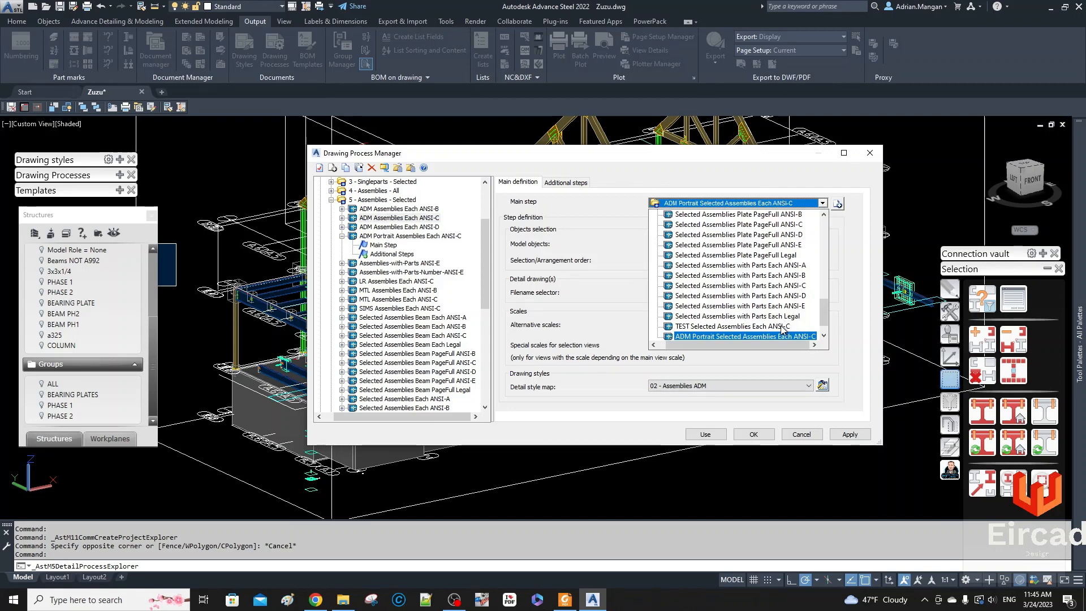
scroll(782, 329, up, 7)
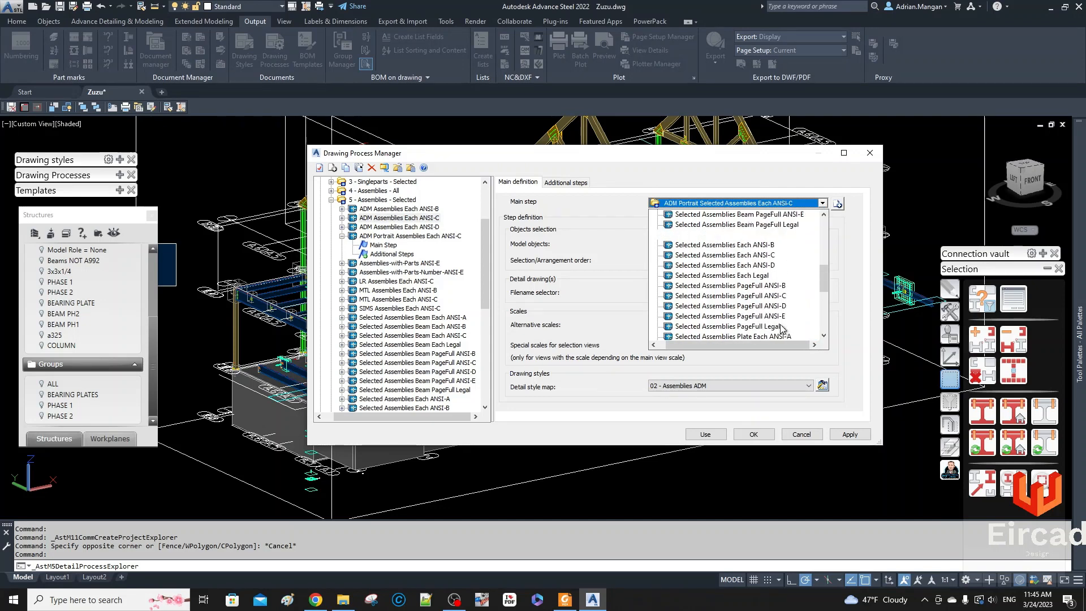
scroll(782, 330, up, 4)
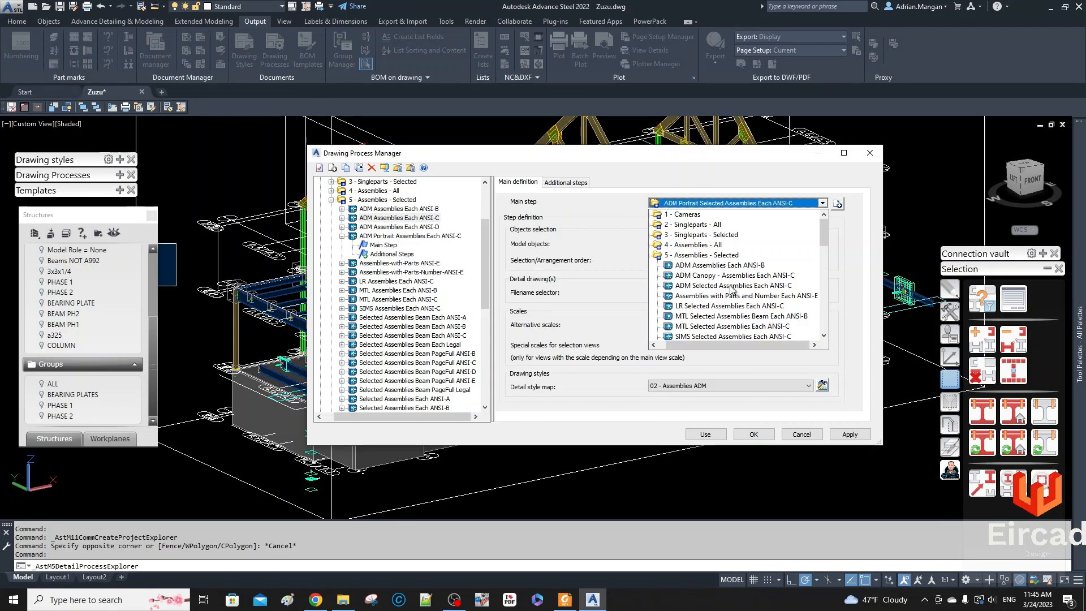
scroll(732, 290, down, 2)
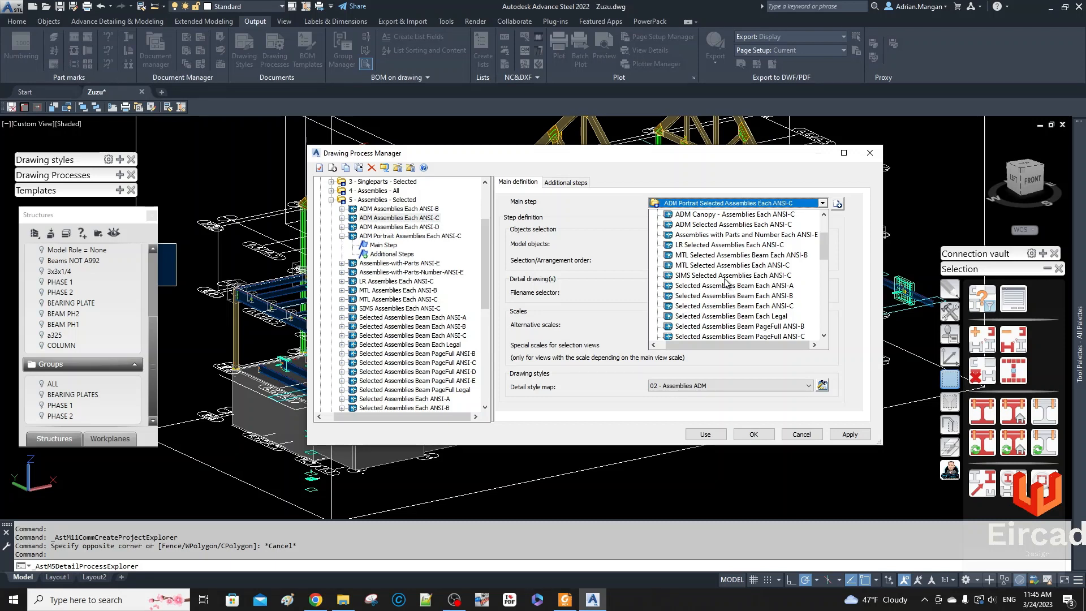
click(733, 225)
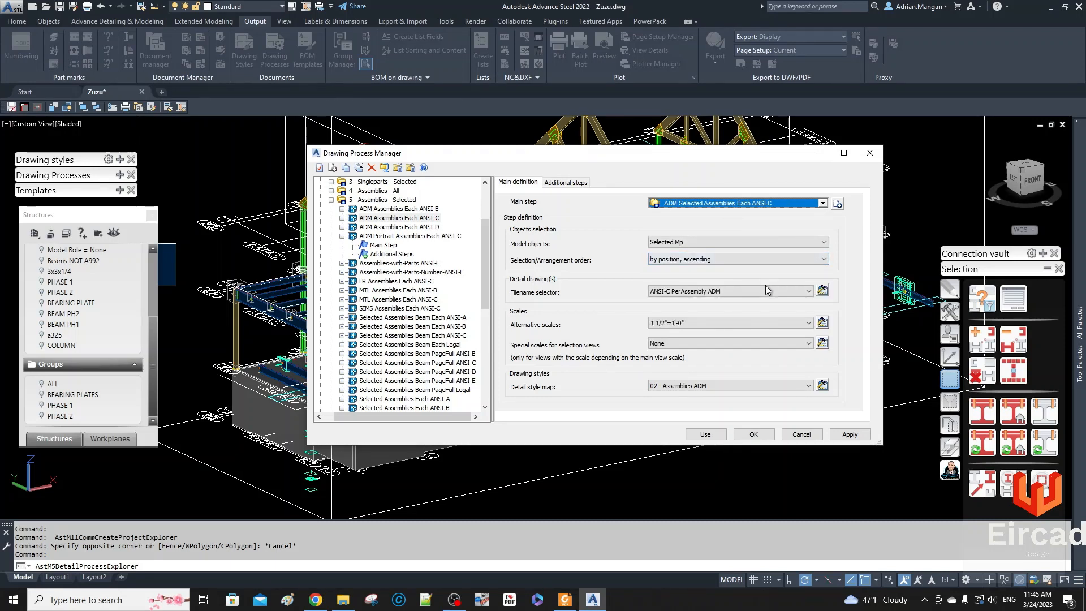
Step: Set the prototype of the ANSI-C PerAssembly ADM filename selector to ASDETPROTO-Assembly-ANSI-C_ADM.dwg and save the selector
click(822, 290)
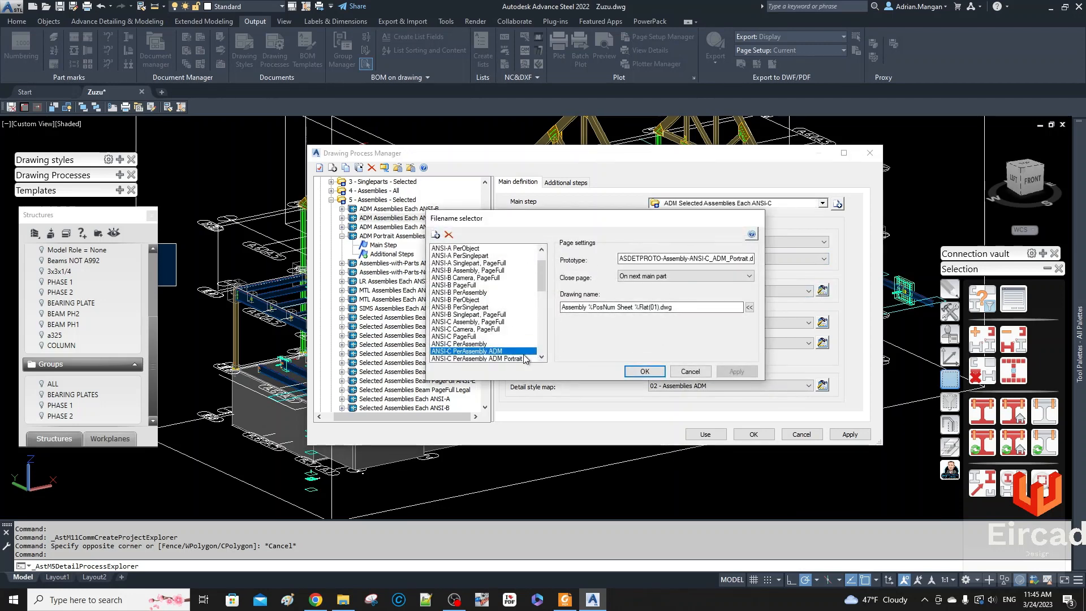
scroll(496, 336, up, 1)
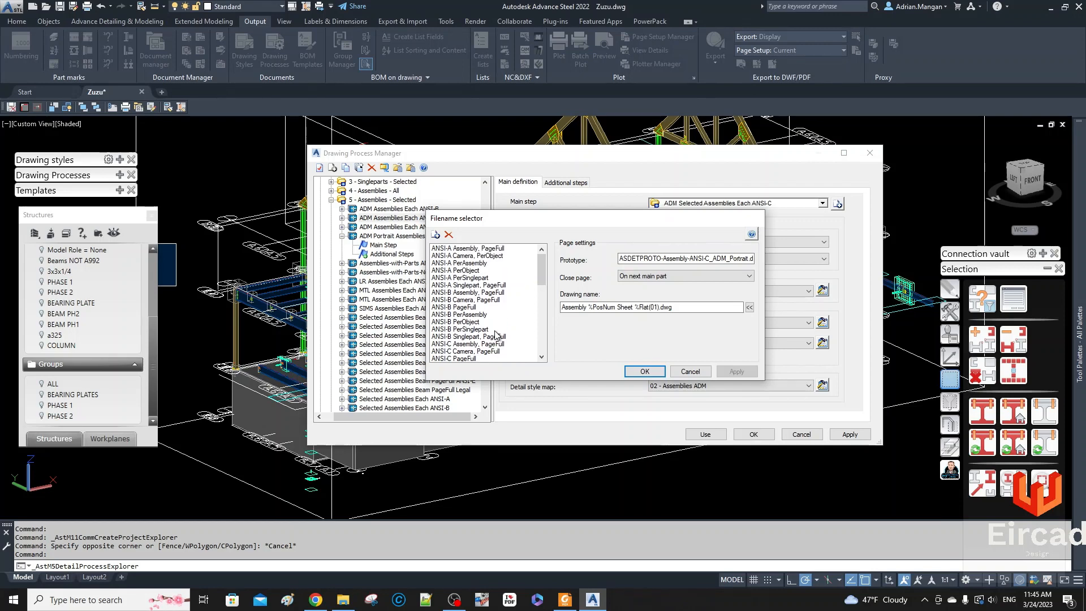
scroll(496, 335, down, 1)
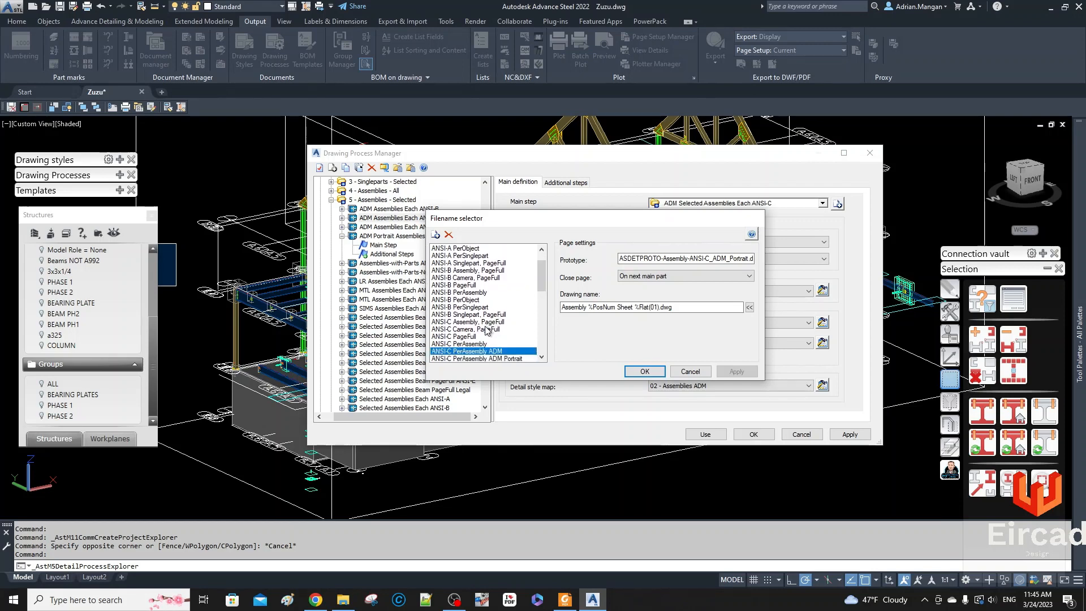
scroll(481, 328, down, 2)
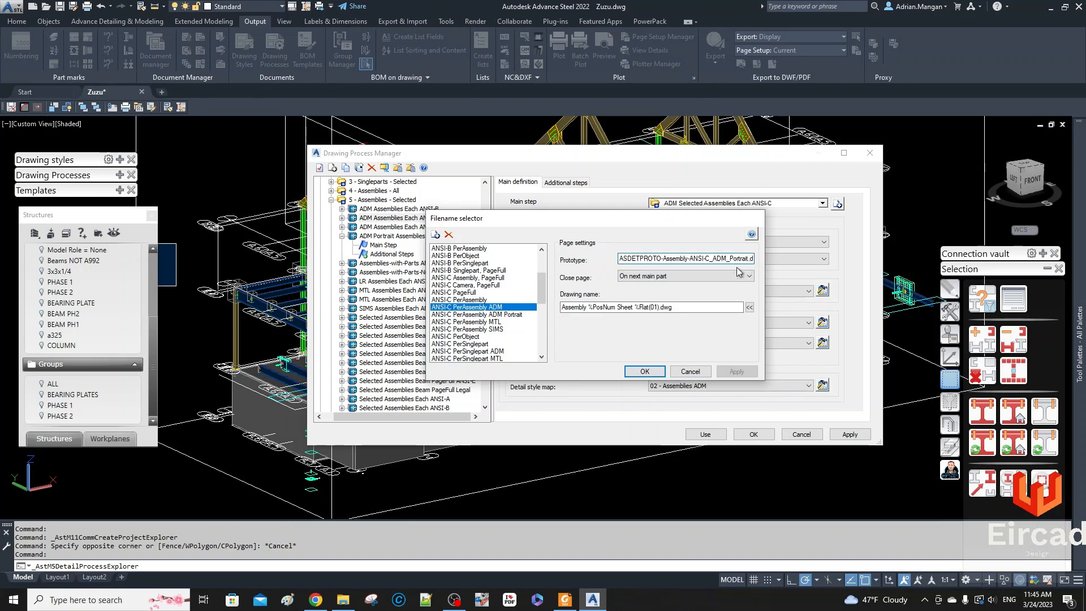
click(521, 314)
click(516, 307)
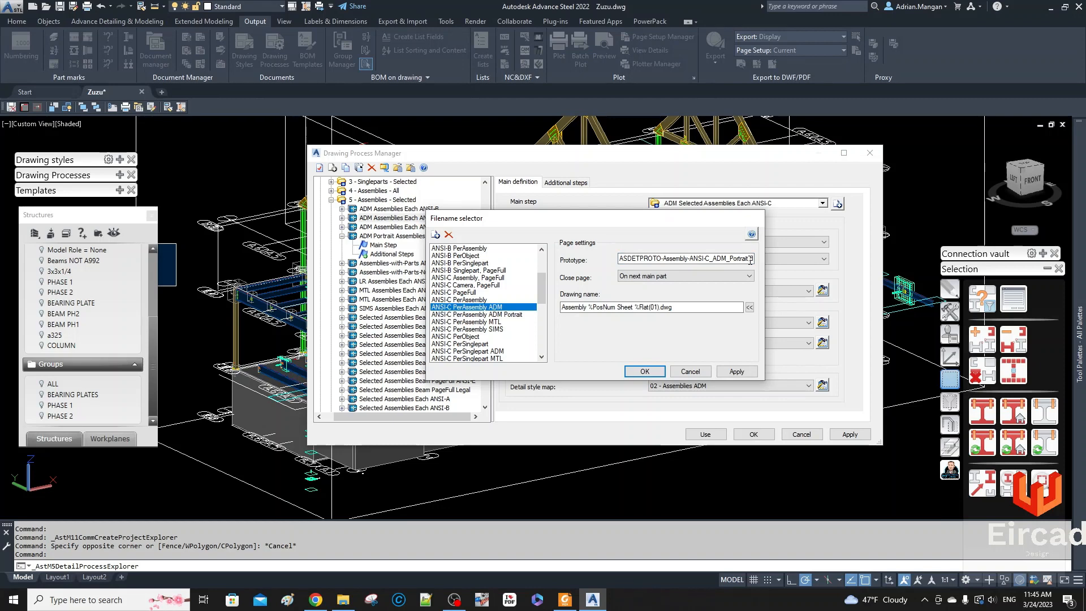
key(BackSpace)
key(BackSpace)
key(BackSpace)
key(BackSpace)
key(BackSpace)
key(BackSpace)
key(BackSpace)
key(BackSpace)
key(BackSpace)
click(736, 372)
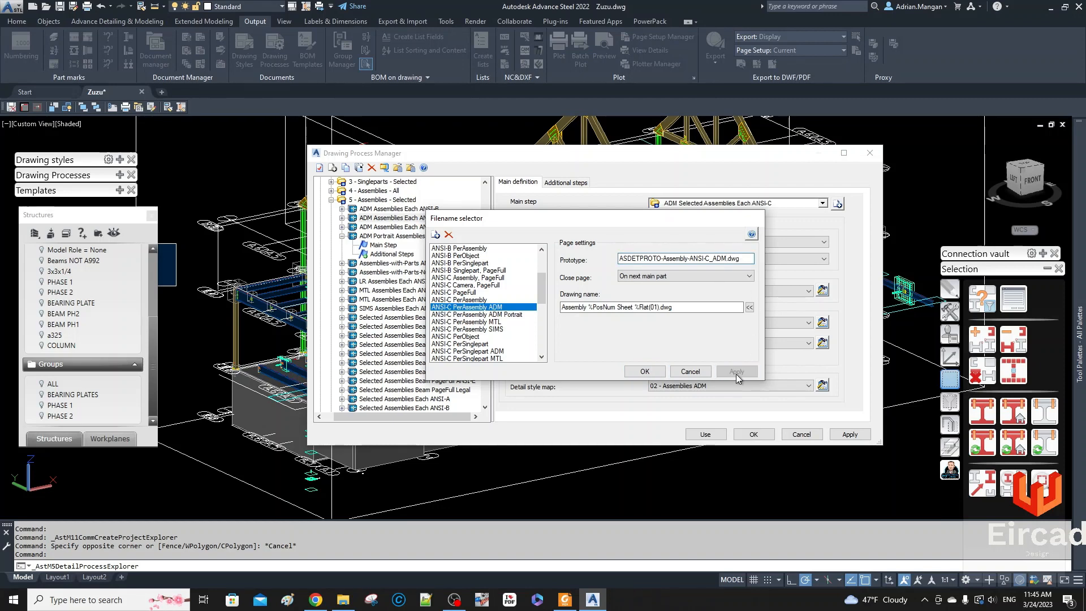
click(644, 372)
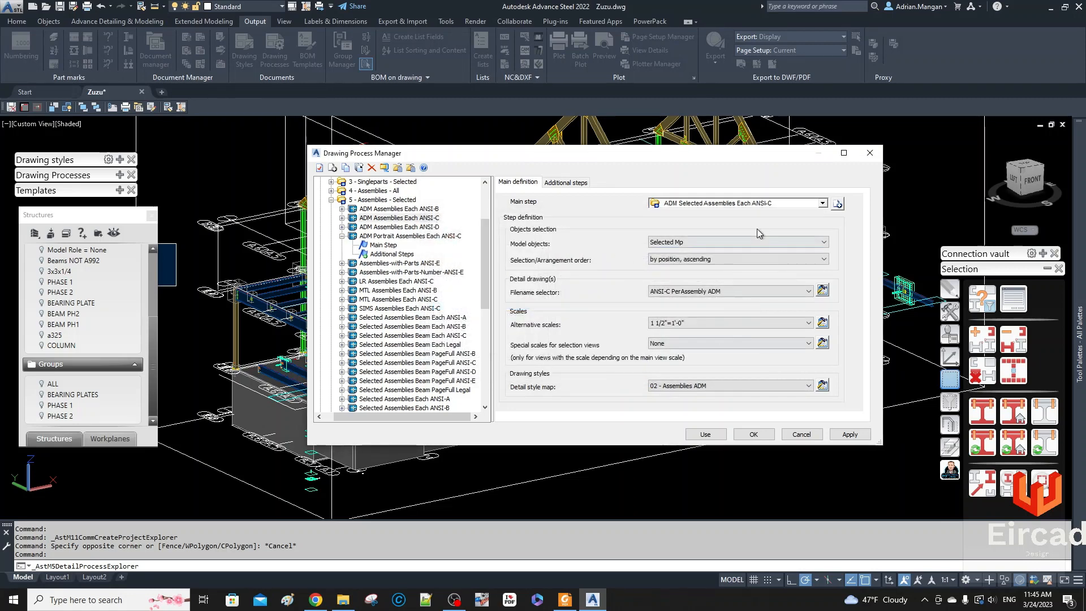
Step: Assign main step ADM Portrait Selected Assemblies Each ANSI-C and filename selector ANSI-C PerAssembly ADM Portrait to the ADM Portrait Assemblies Each ANSI-C process
click(412, 234)
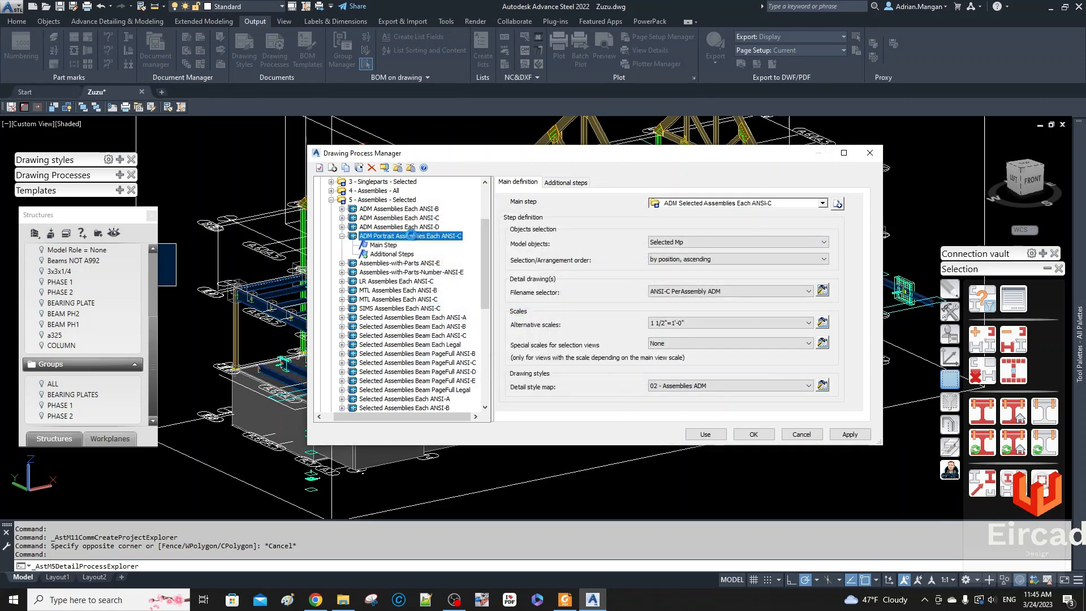
click(822, 203)
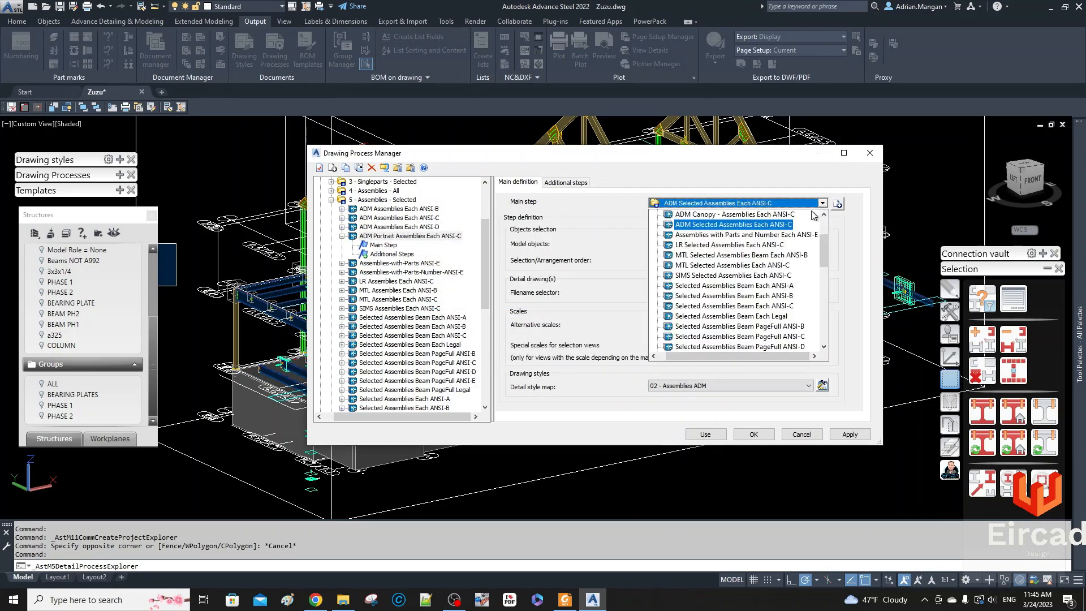
scroll(767, 291, down, 5)
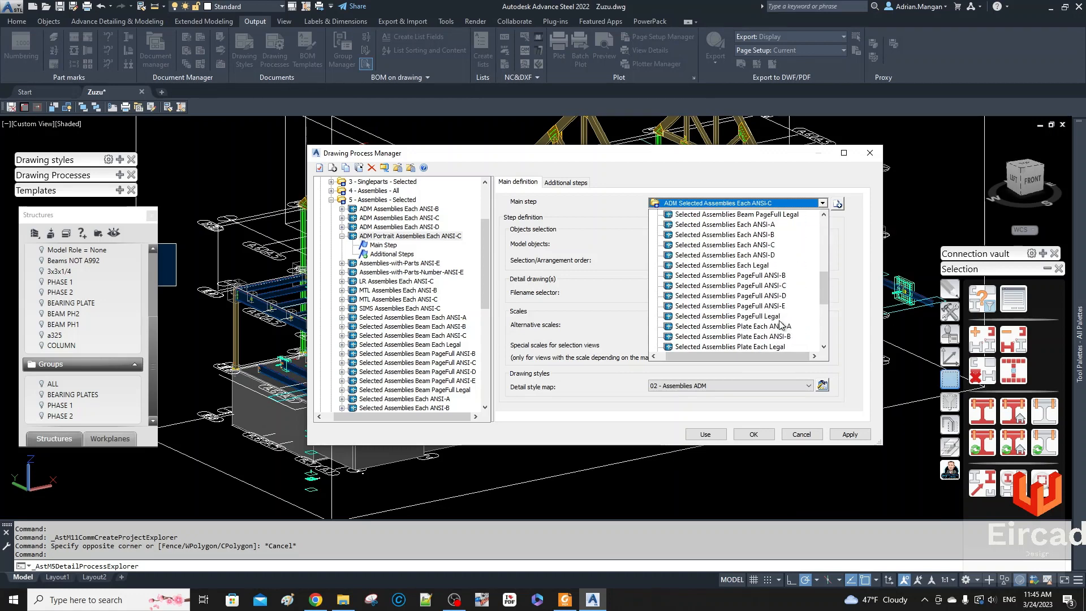
click(749, 330)
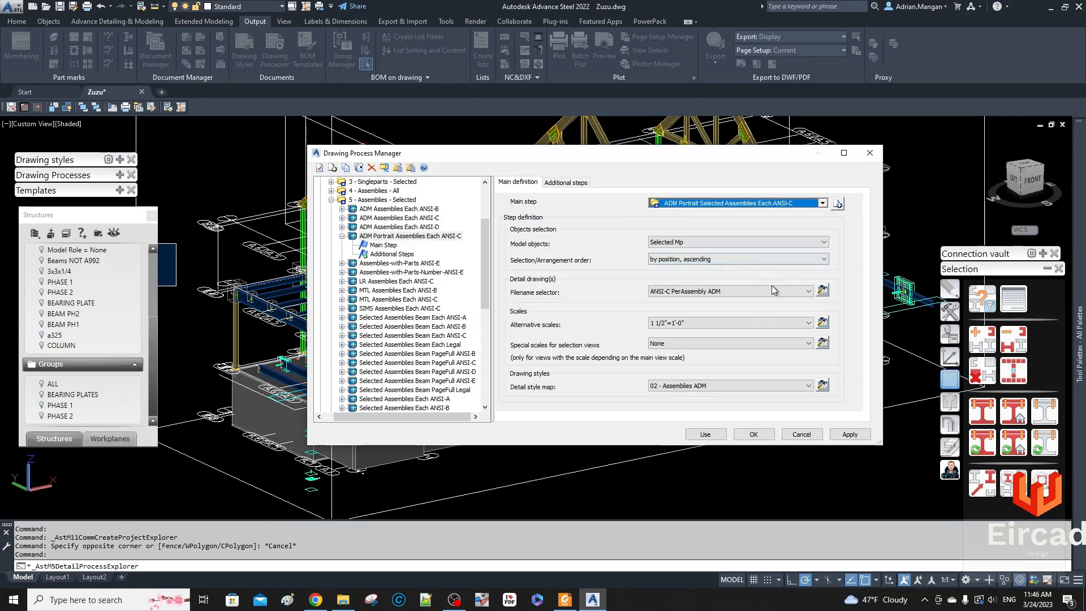
click(810, 293)
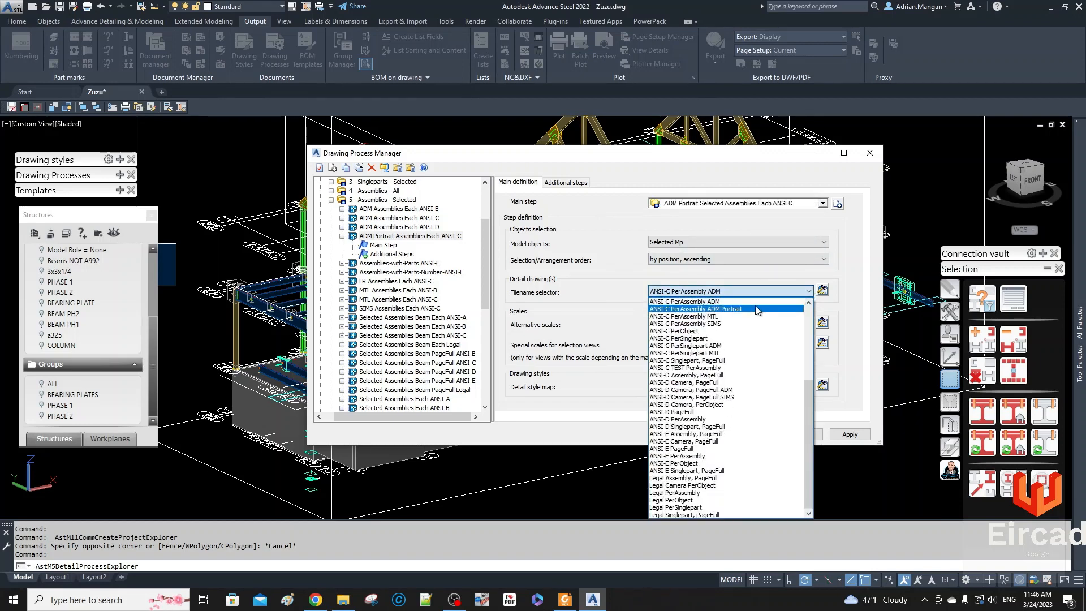
click(752, 310)
Step: Compare the prototype drawings set for the ANSI-C PerAssembly ADM and ANSI-C PerAssembly ADM Portrait filename selectors
click(822, 290)
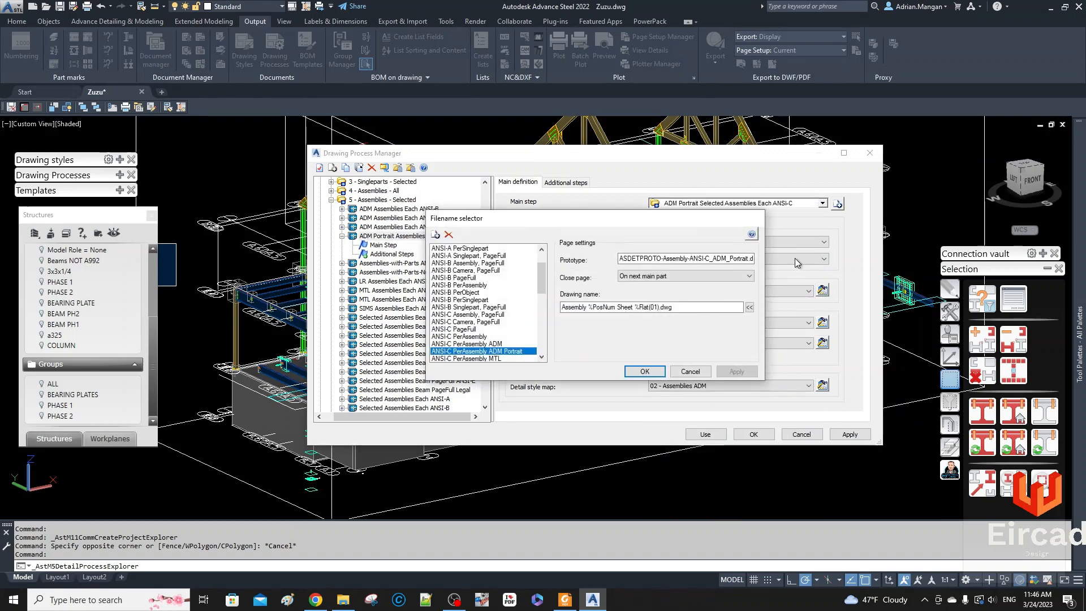
click(499, 344)
click(498, 351)
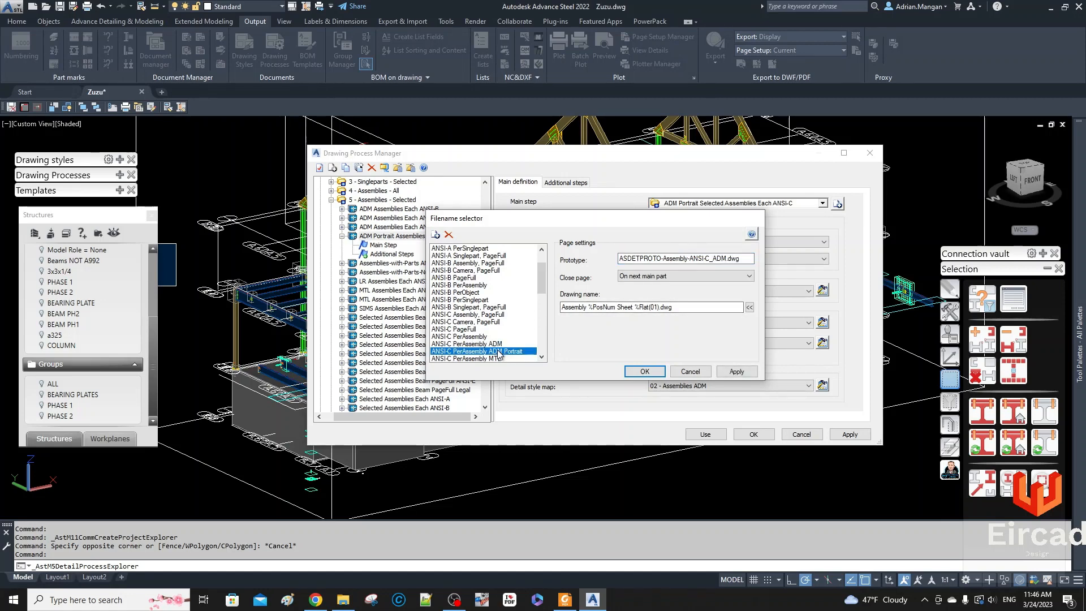
click(499, 344)
click(498, 350)
click(499, 344)
click(498, 352)
click(499, 344)
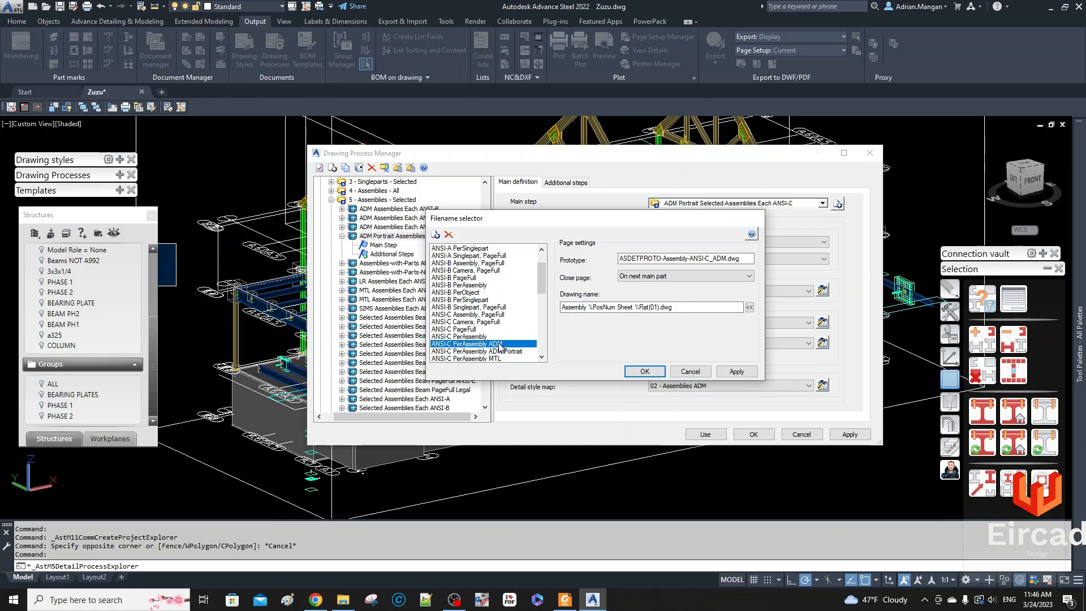
click(499, 352)
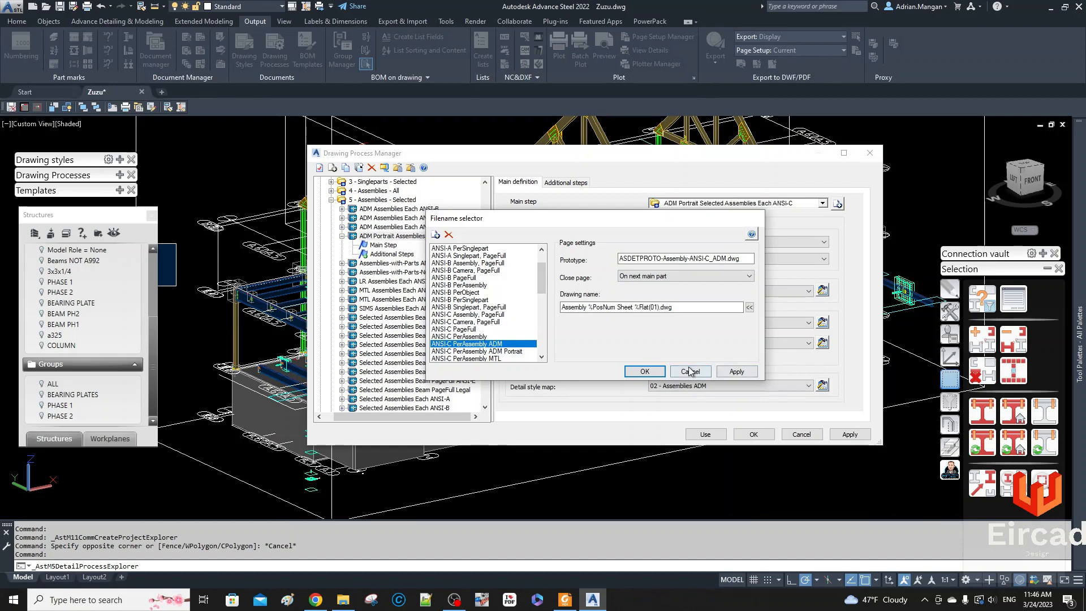
click(644, 371)
Step: Recheck the filename selector chosen for the ADM Portrait main step and the prototype drawing it uses
click(783, 293)
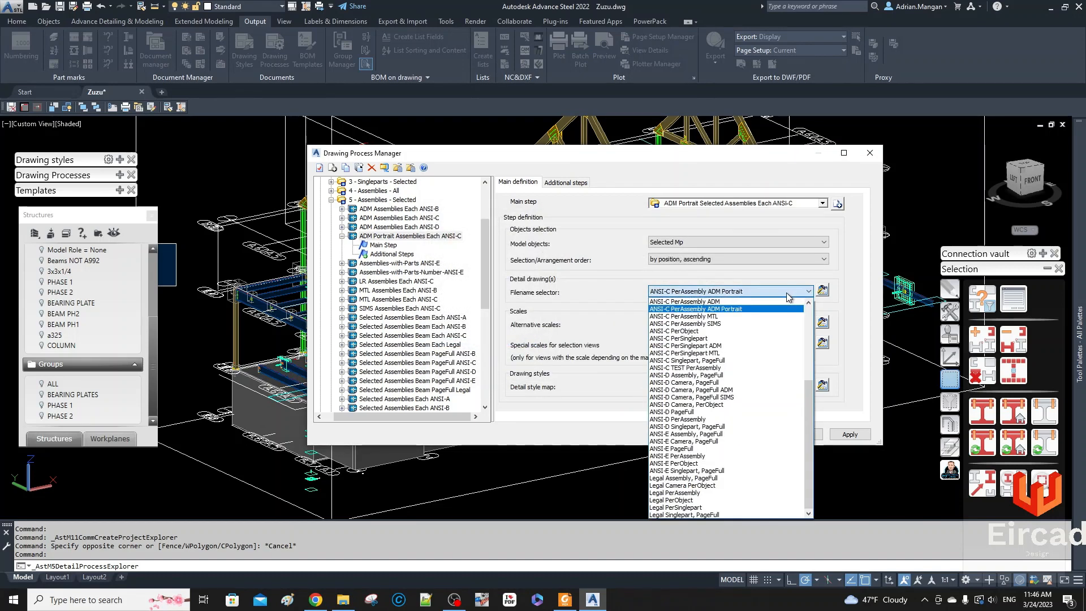
click(777, 301)
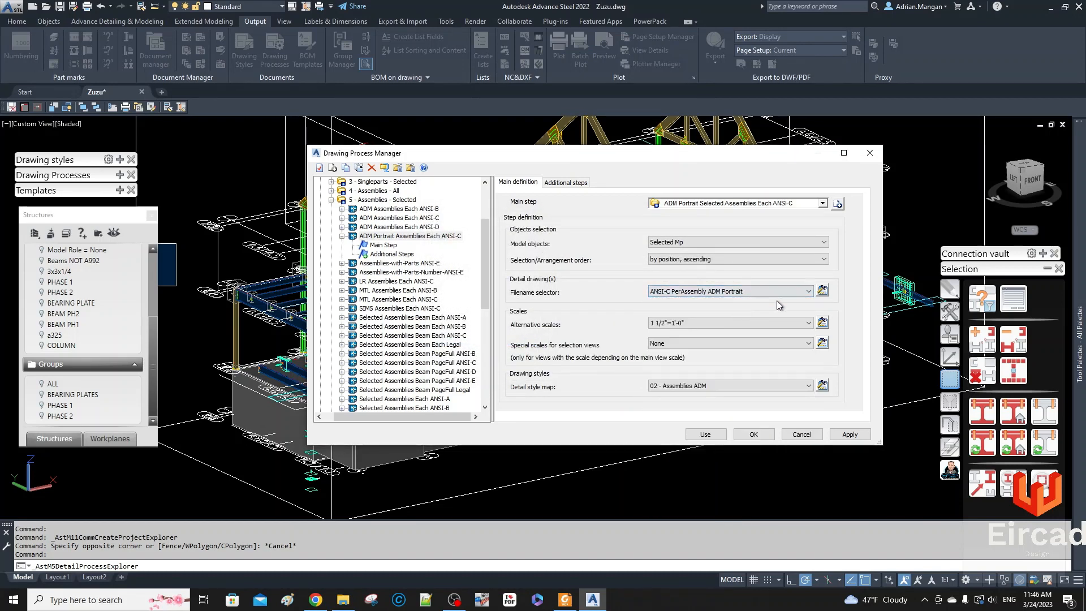
click(822, 290)
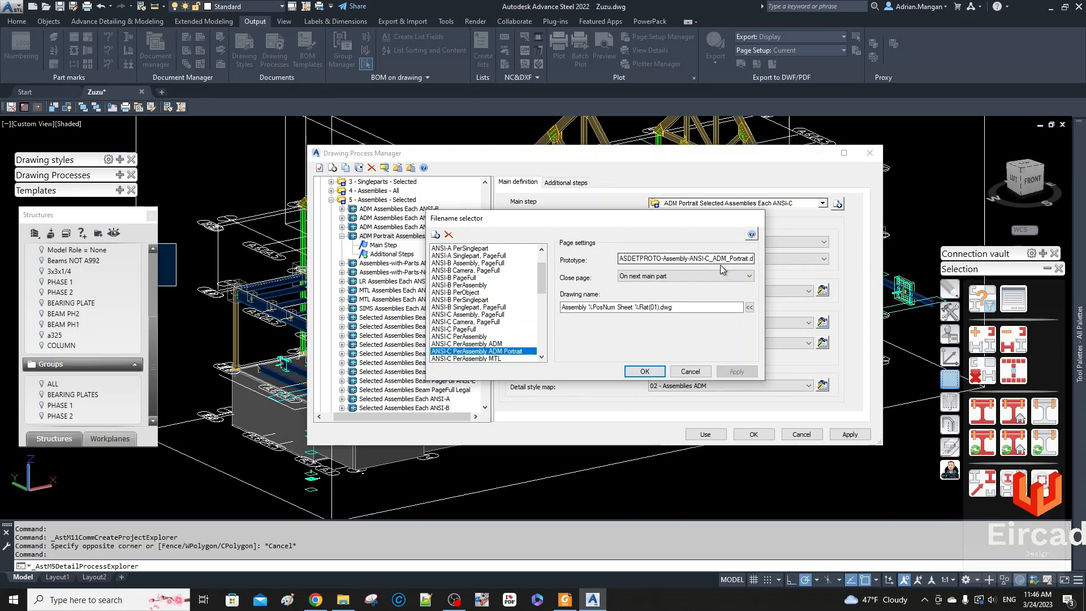
click(648, 372)
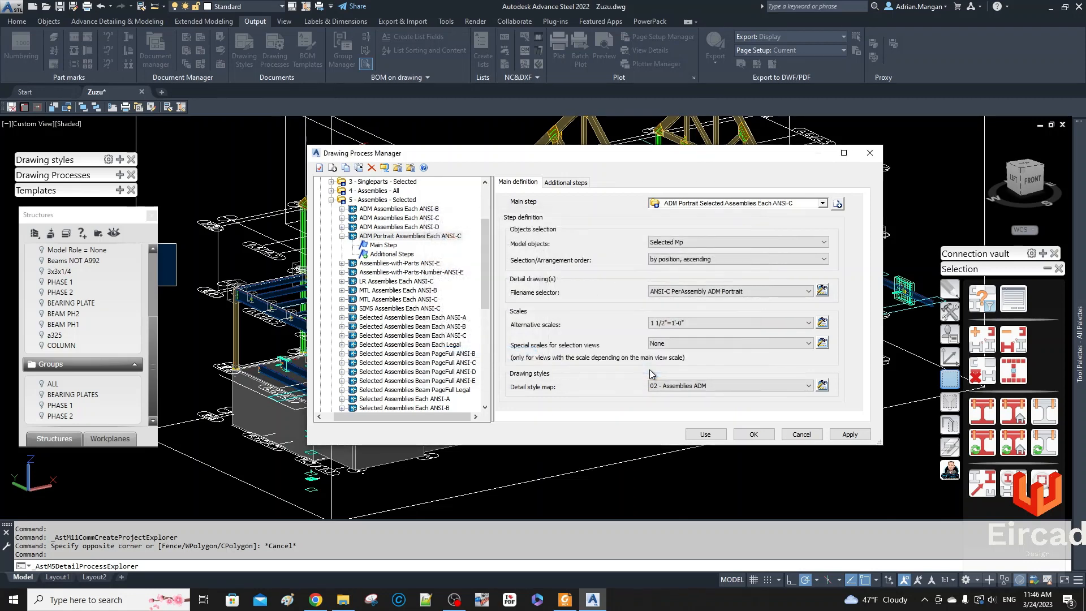
Step: Review the portrait and original ADM ANSI-C process definitions, then save the changes and close the Drawing Process Manager
click(398, 236)
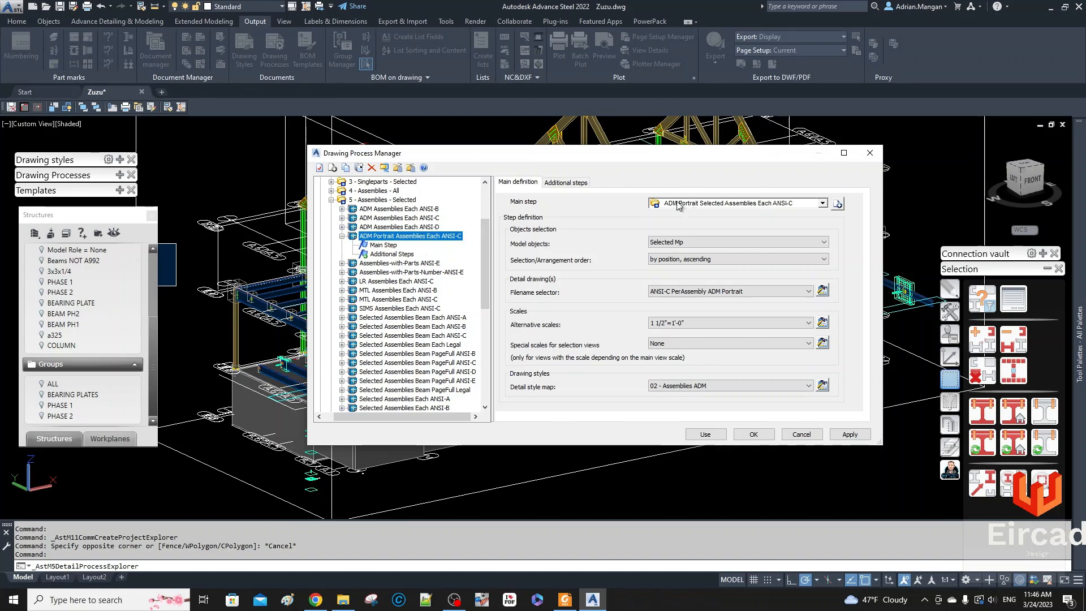
click(428, 218)
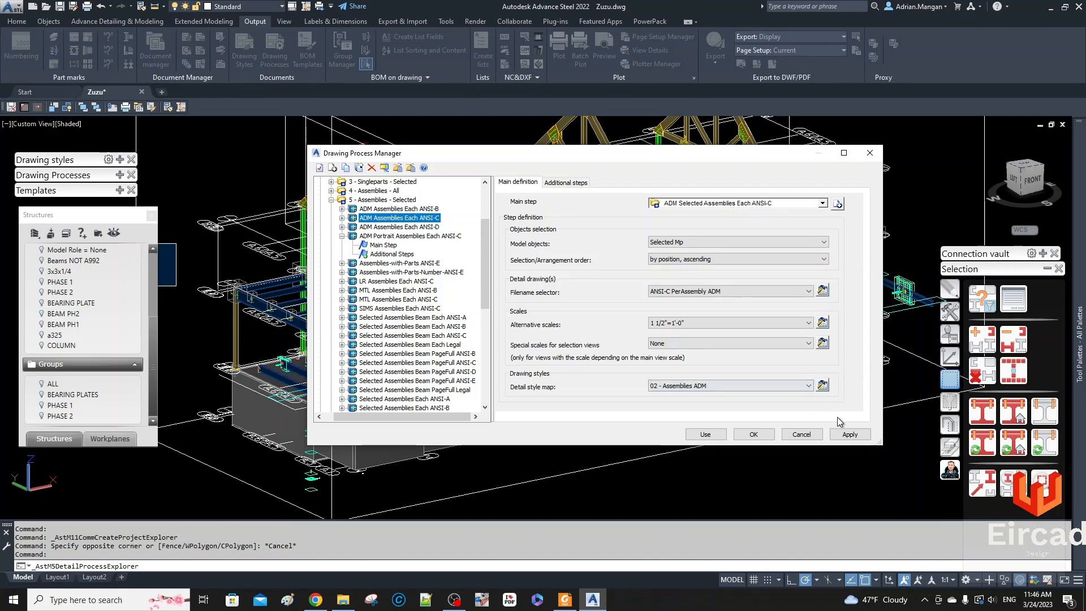
click(840, 435)
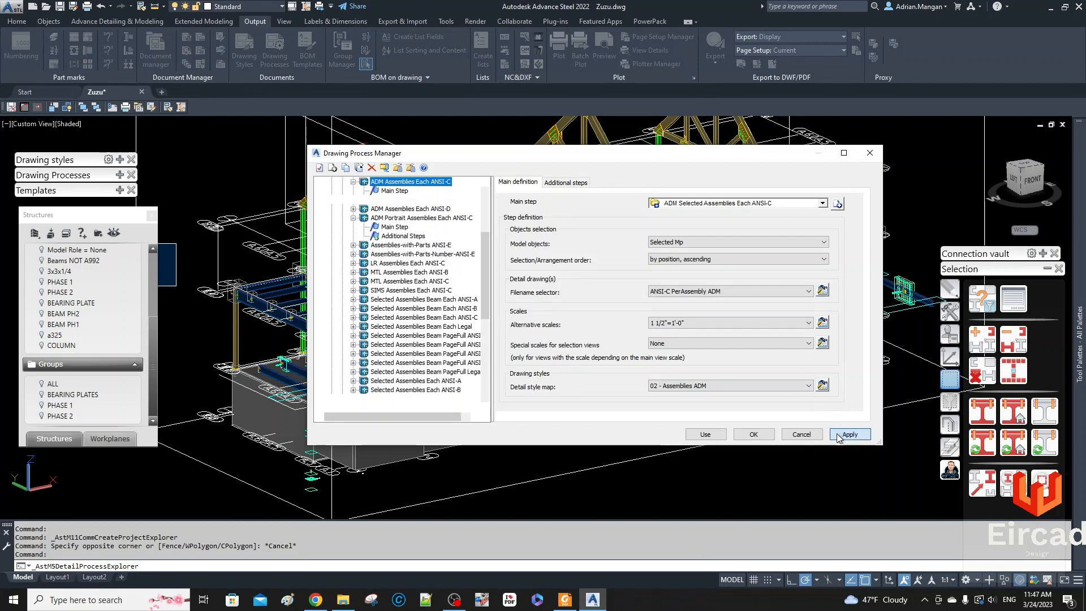
click(750, 439)
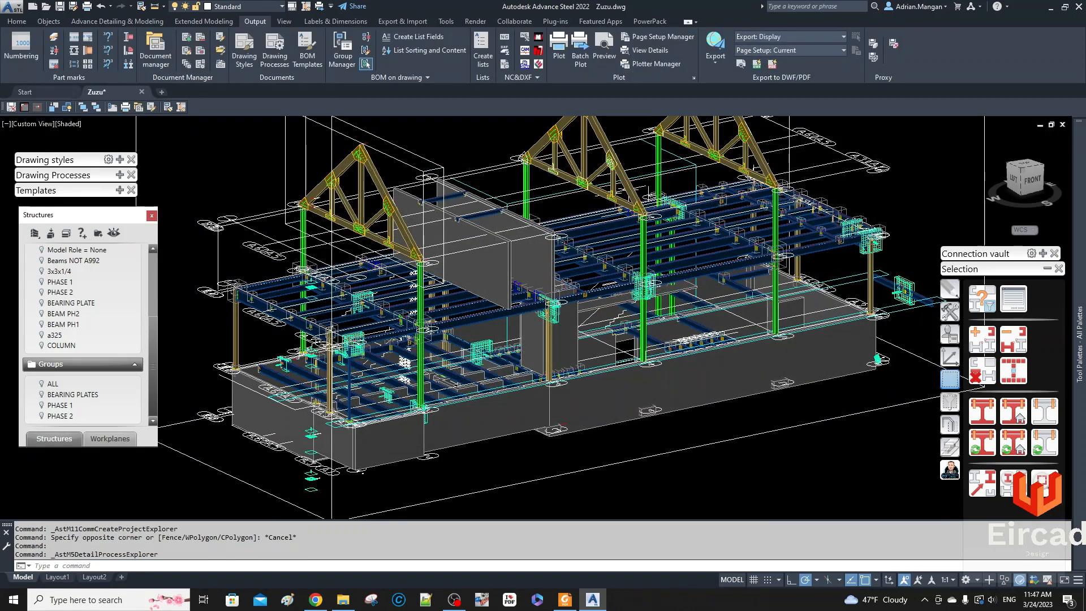
Step: Check the selected-assemblies drawing processes palette, then close the Templates, Drawing Processes and Drawing styles palettes
scroll(565, 283, down, 3)
mouse_move(118, 177)
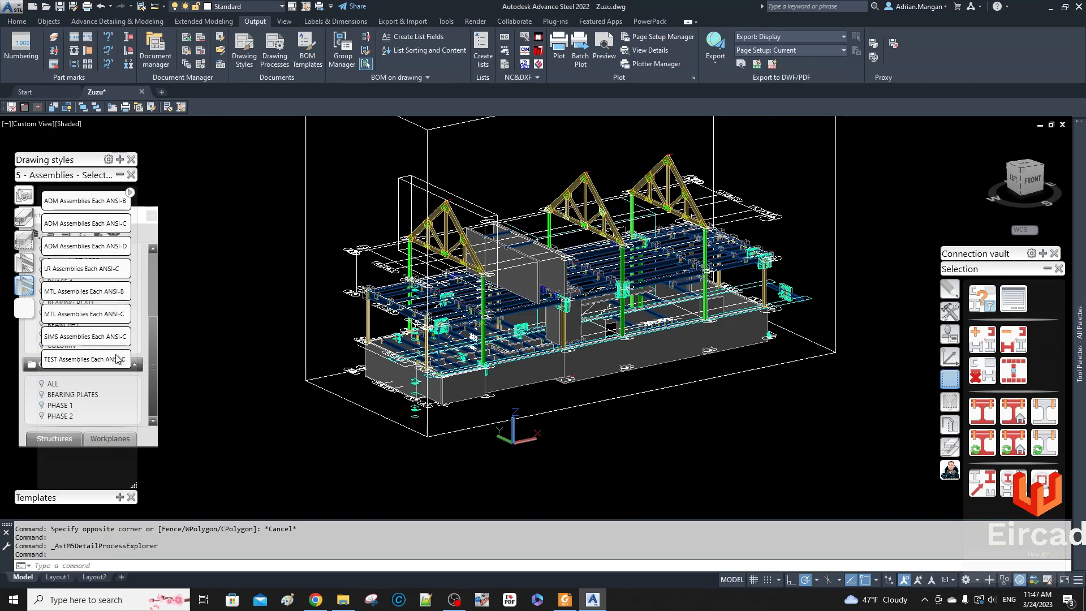
click(120, 175)
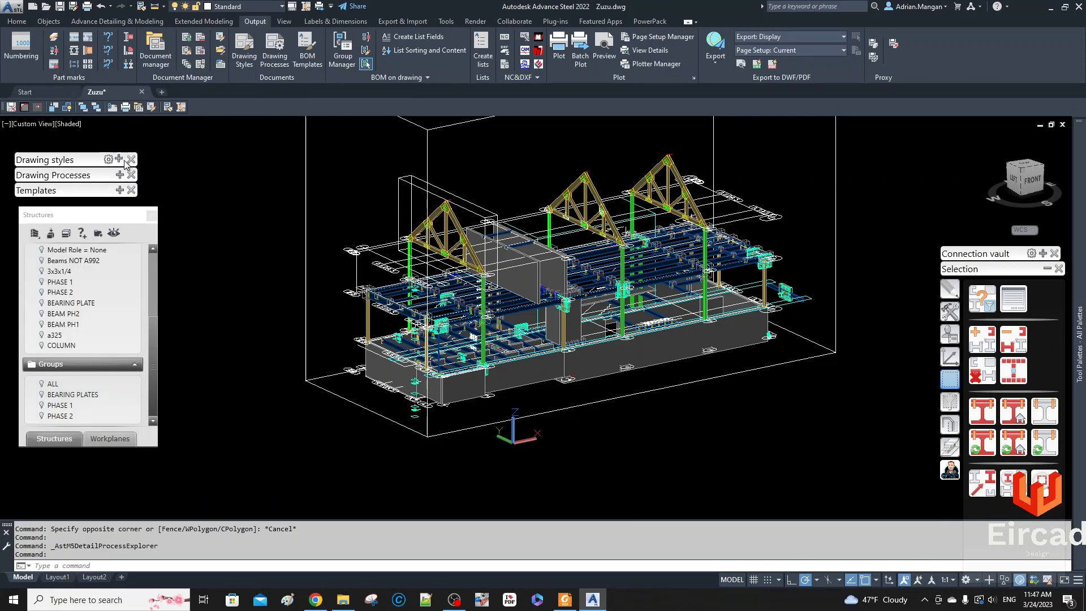
click(131, 190)
click(131, 175)
click(131, 160)
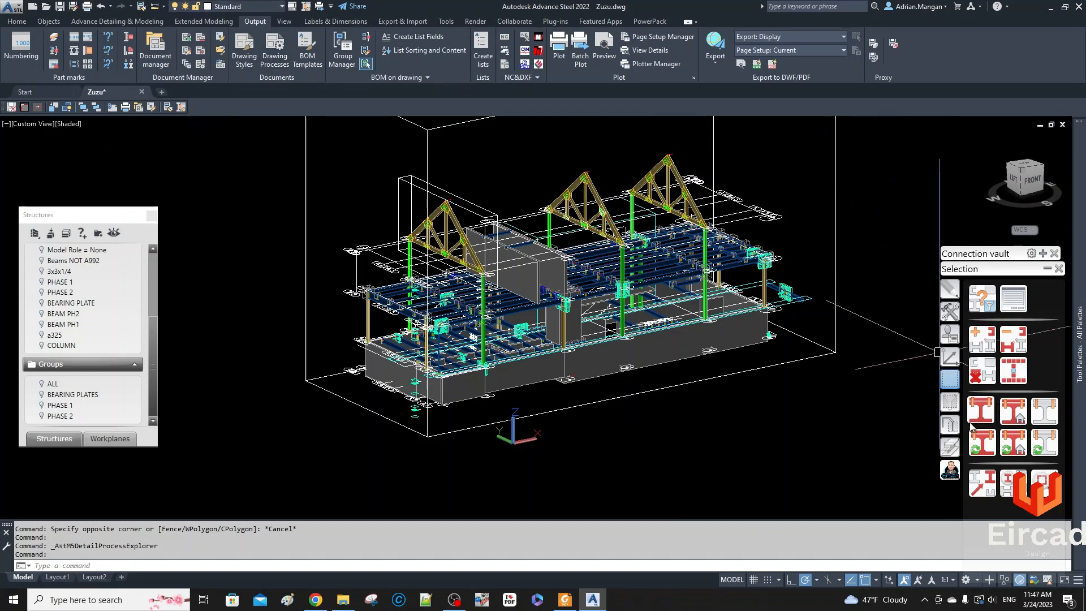
Step: Close and restart Advance Steel 2022 with the United States content, and reopen the Zuzu model
click(956, 442)
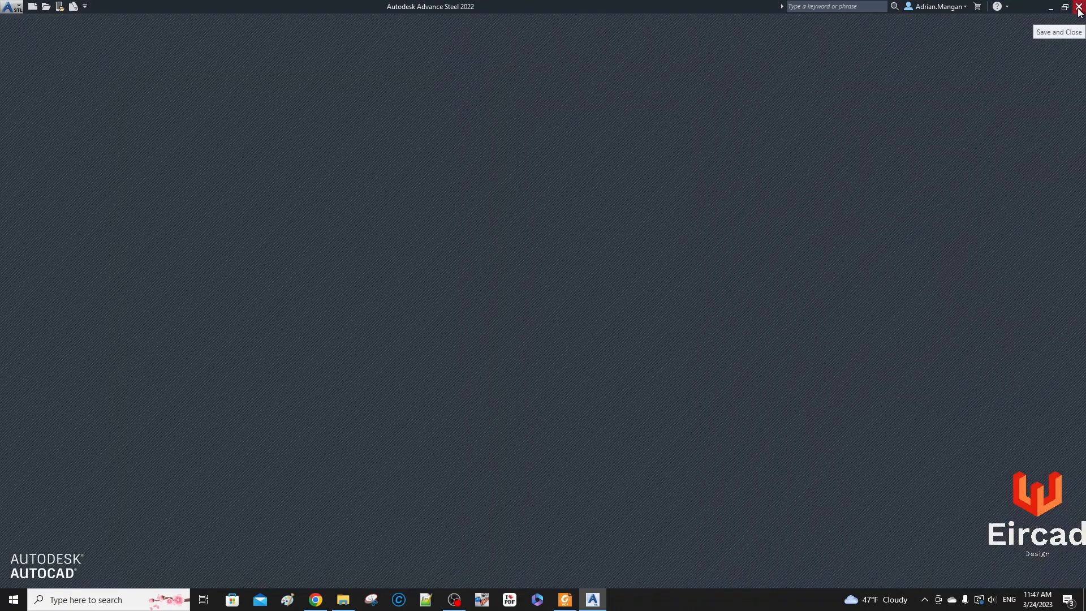
click(1078, 8)
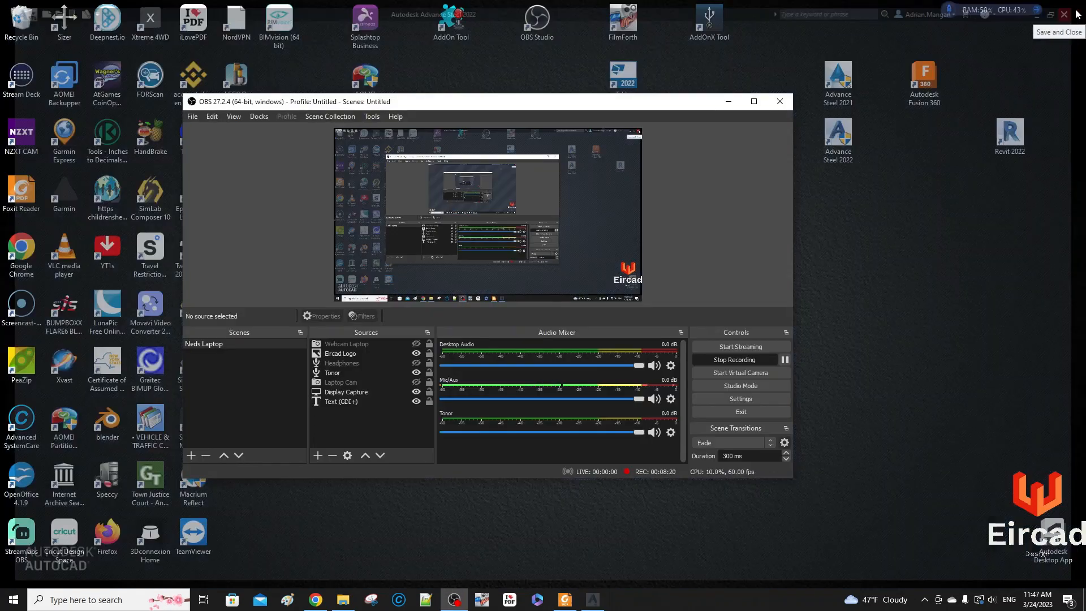
click(728, 101)
double_click(838, 138)
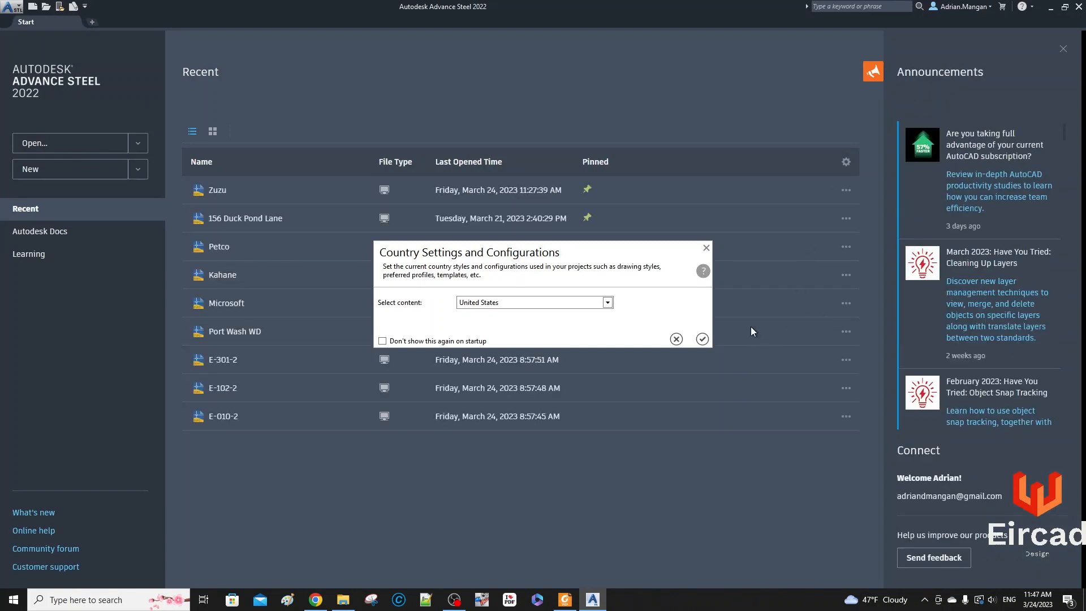
click(702, 338)
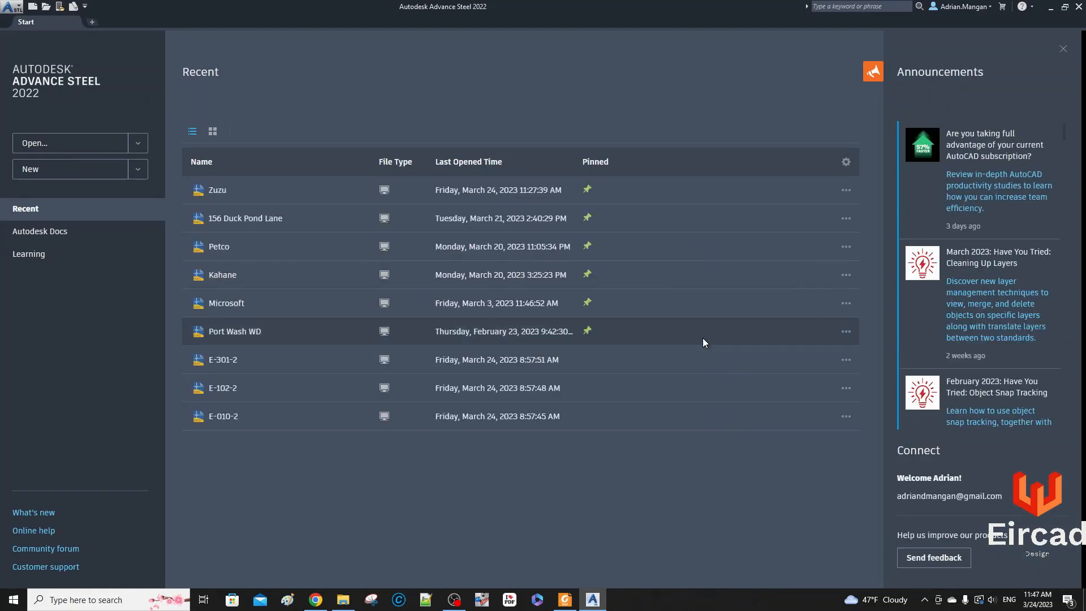
click(222, 192)
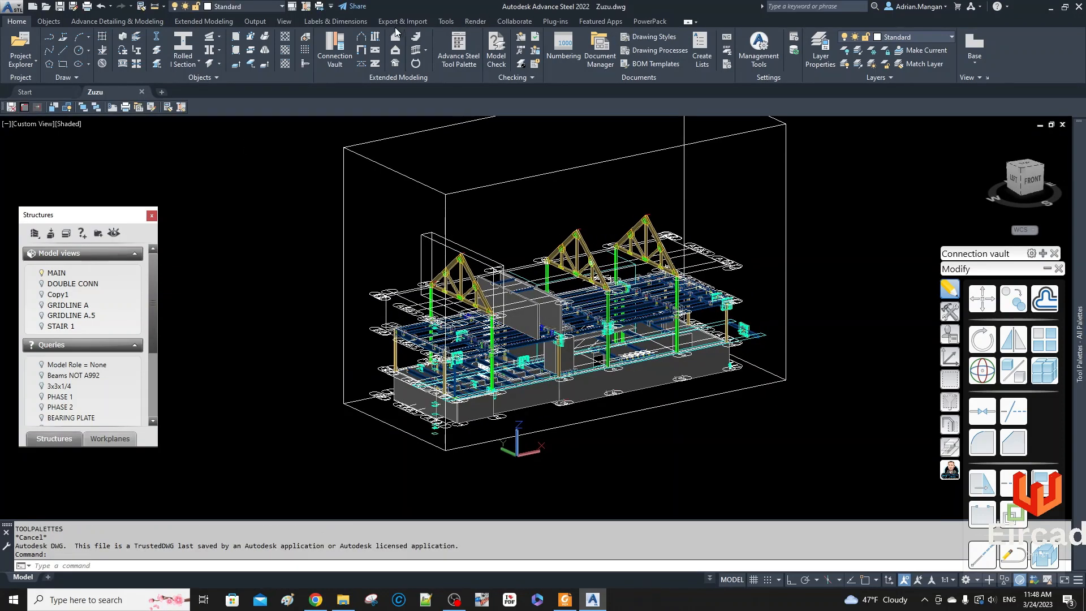
Step: Reopen the Drawing Processes and Templates palettes, and display the drawing processes for selected assemblies
click(643, 50)
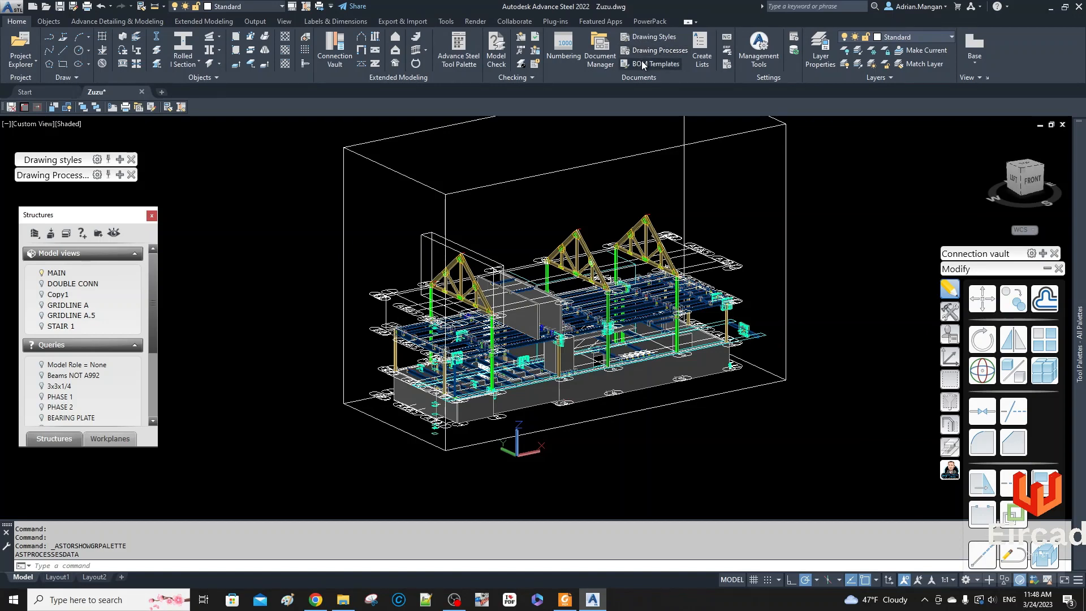
click(643, 64)
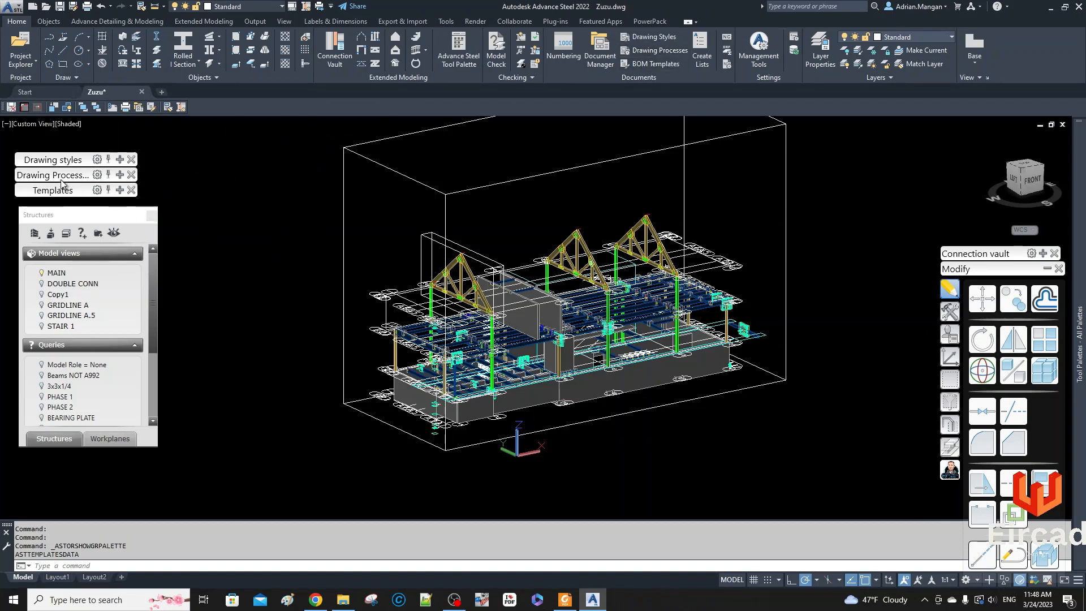
mouse_move(127, 177)
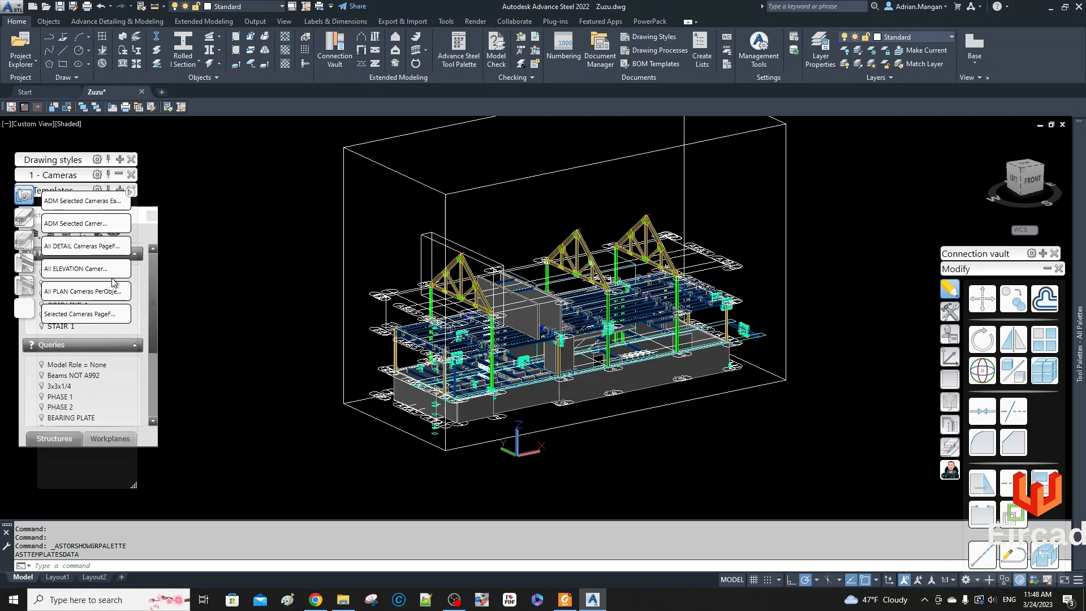
click(29, 287)
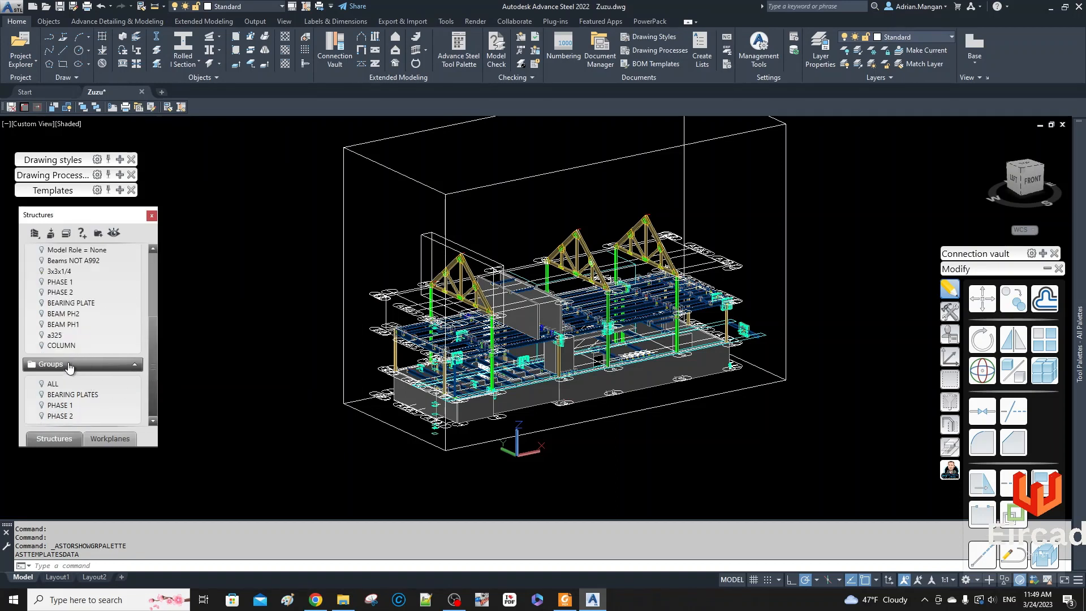
Step: Run the COLUMN query to mark the columns, and select all marked objects
right_click(61, 347)
click(91, 353)
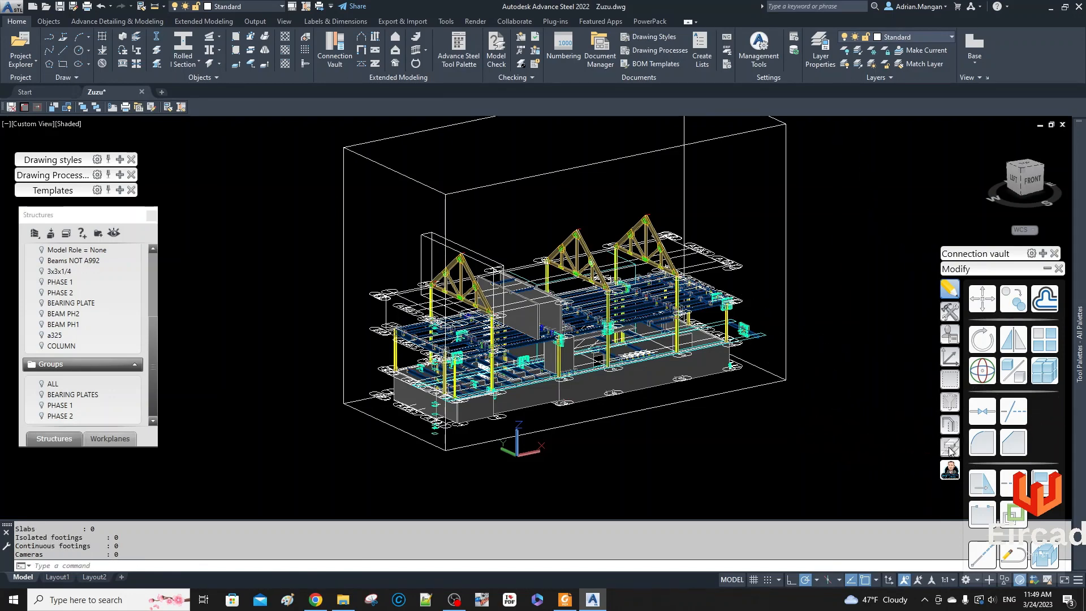
click(952, 403)
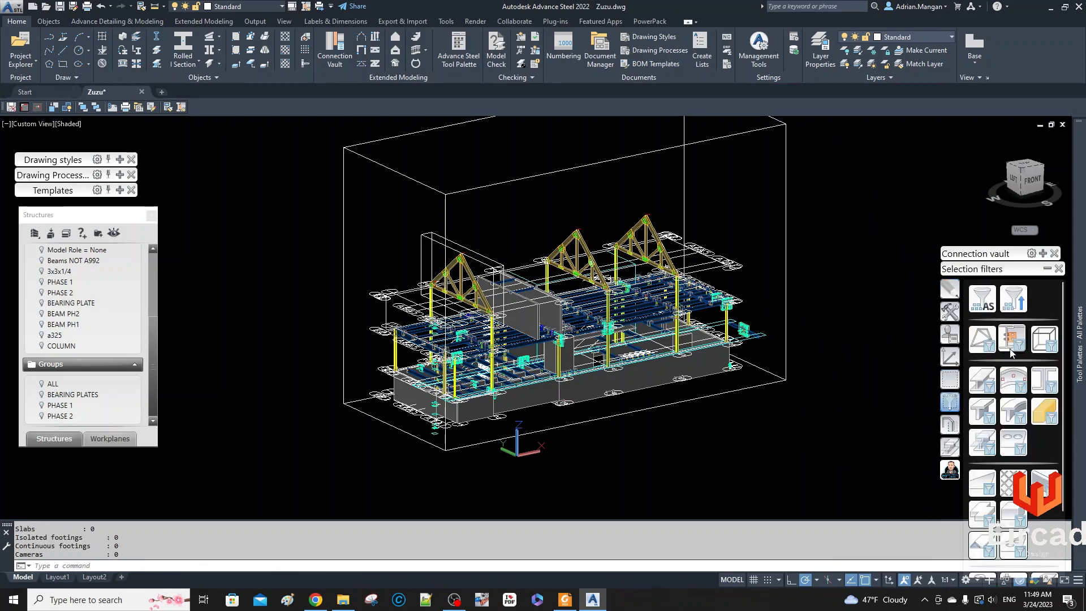
click(950, 383)
click(1013, 370)
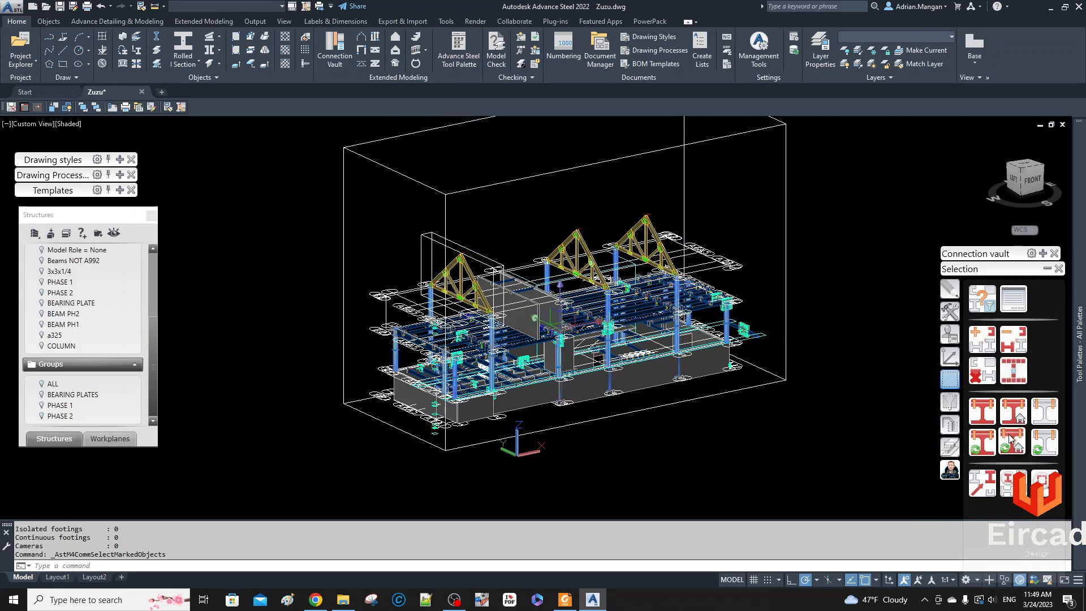
click(1013, 372)
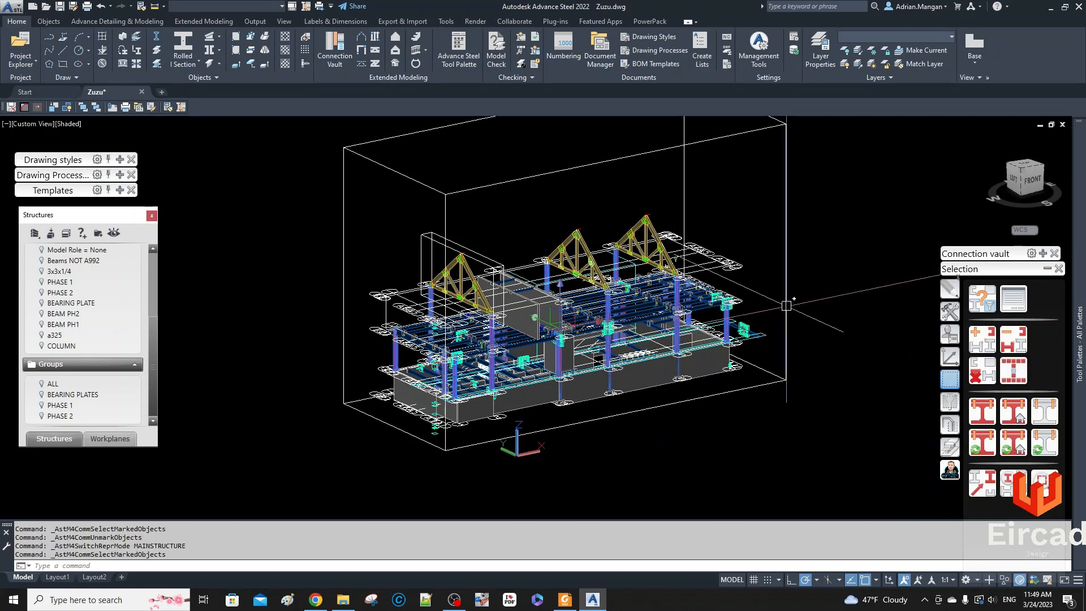
shift+middle_drag(740, 296, 758, 275)
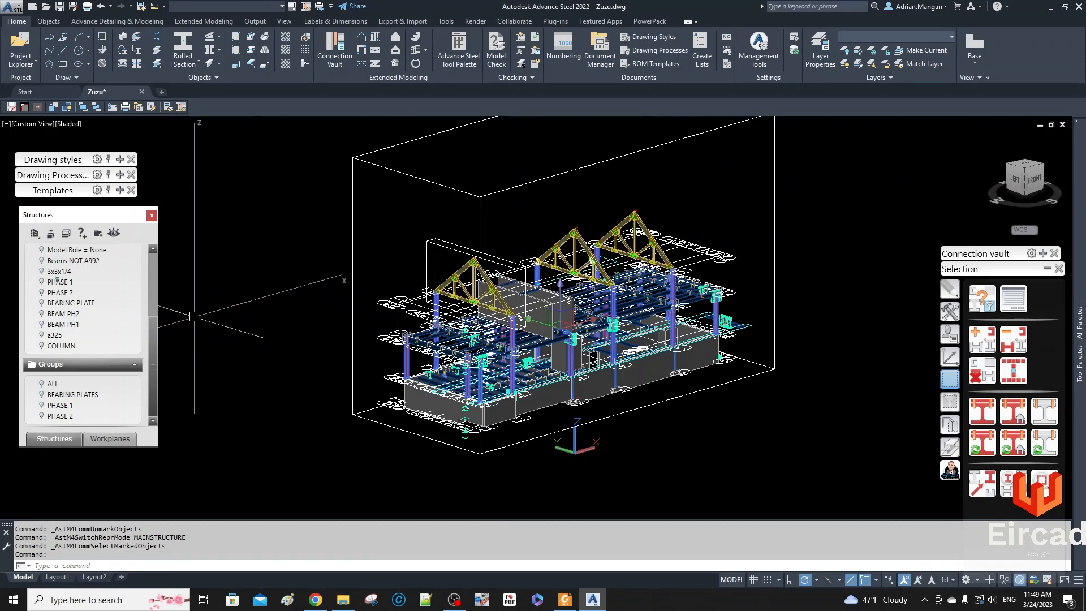
Step: Run the ADM Portrait Assemblies process on the selected columns with drawing number 5, increment 1, arranged by position, ascending
click(122, 177)
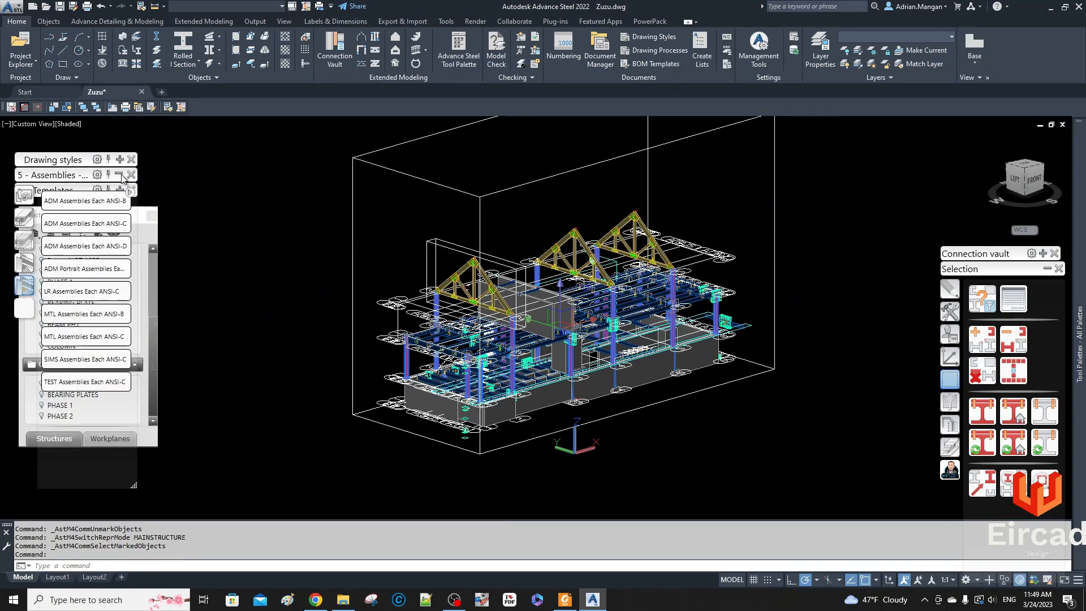
click(91, 273)
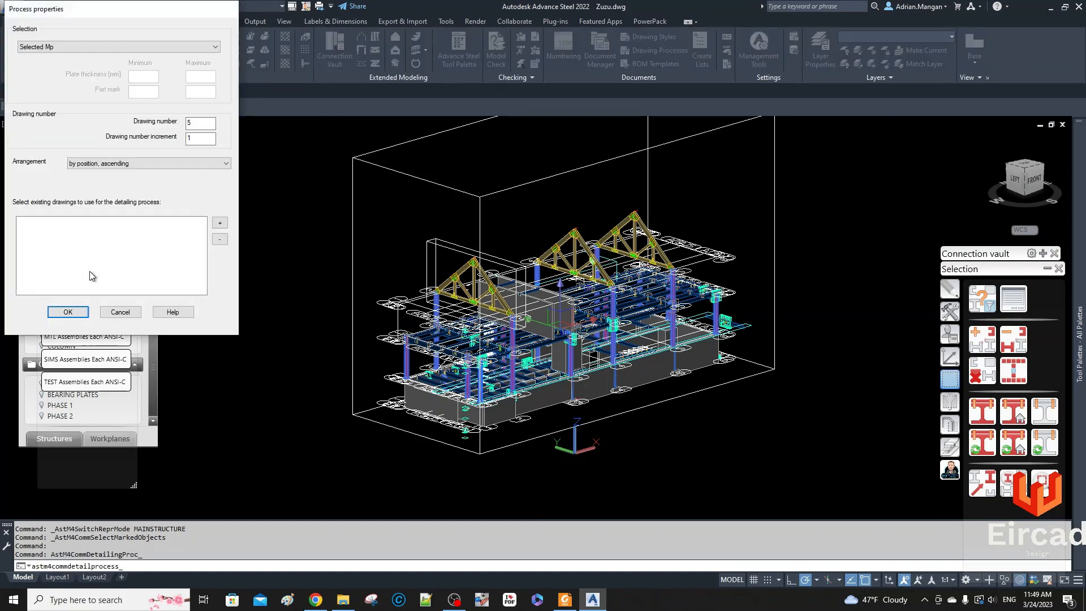
click(68, 312)
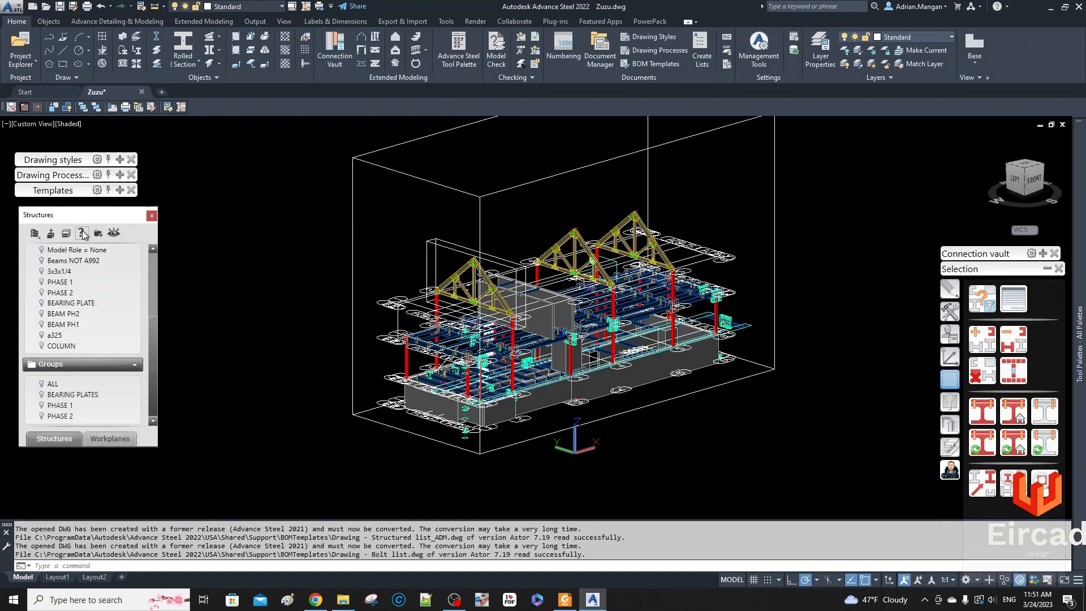
Step: Start a new search-and-mark query and set its assigned color to Green
click(82, 233)
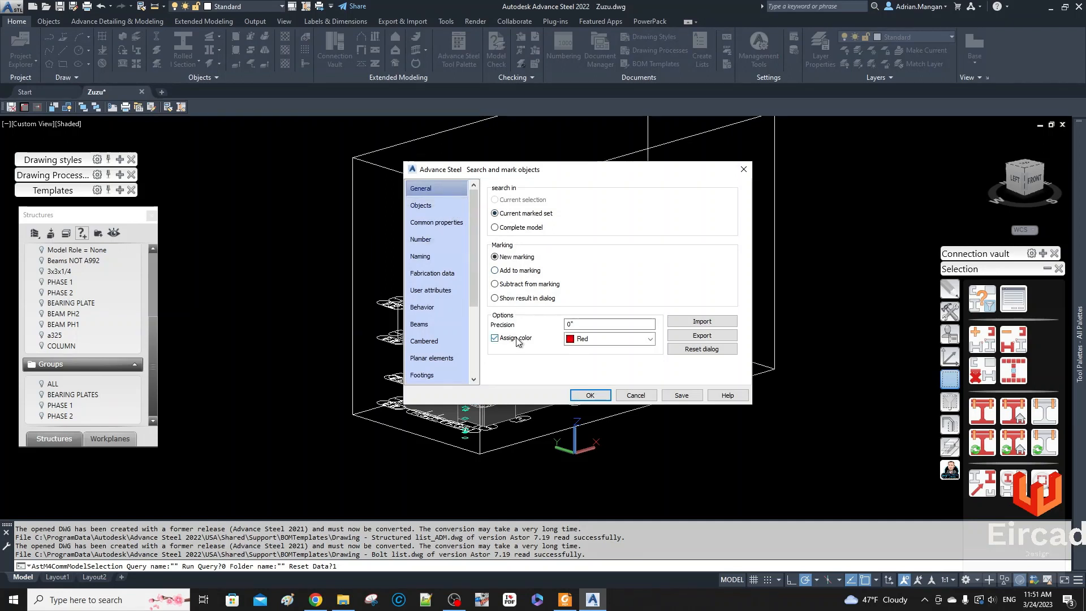
click(607, 339)
click(588, 357)
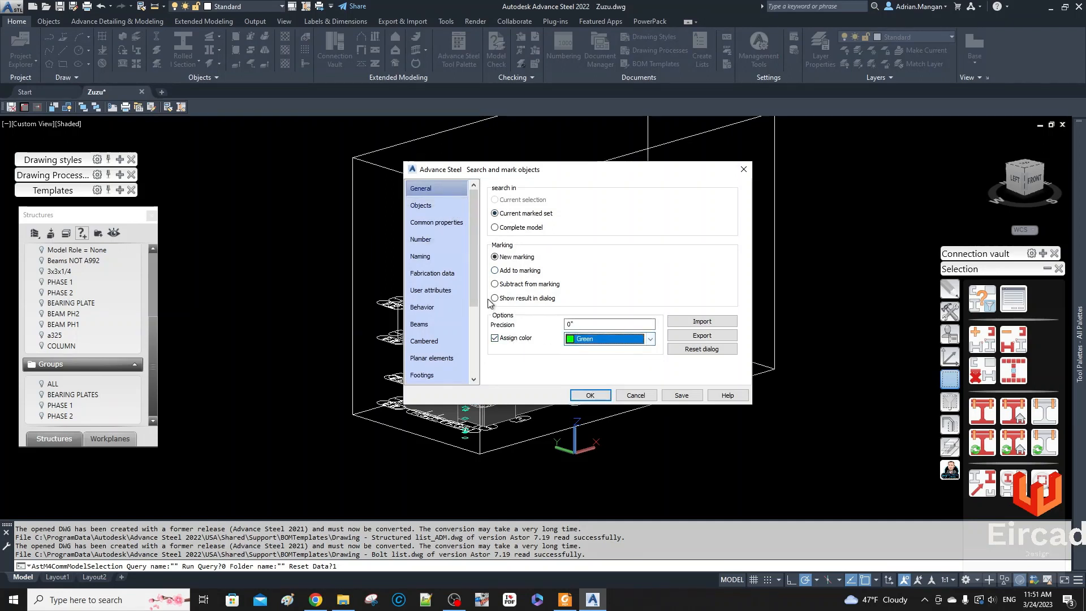
Step: Restrict the query to steel beams with the model role Beam
click(423, 206)
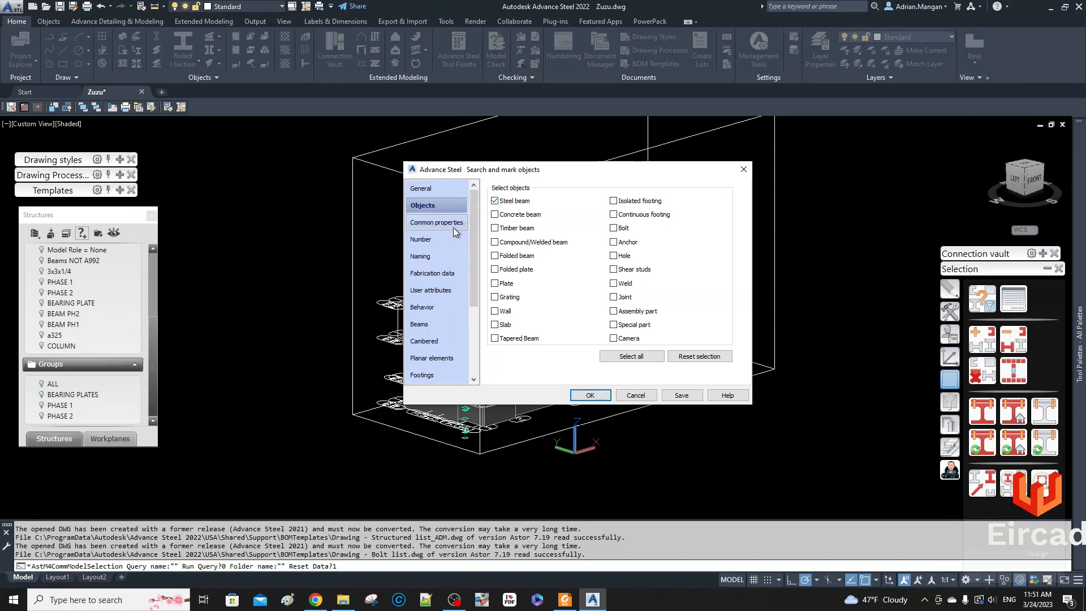
click(441, 257)
click(504, 199)
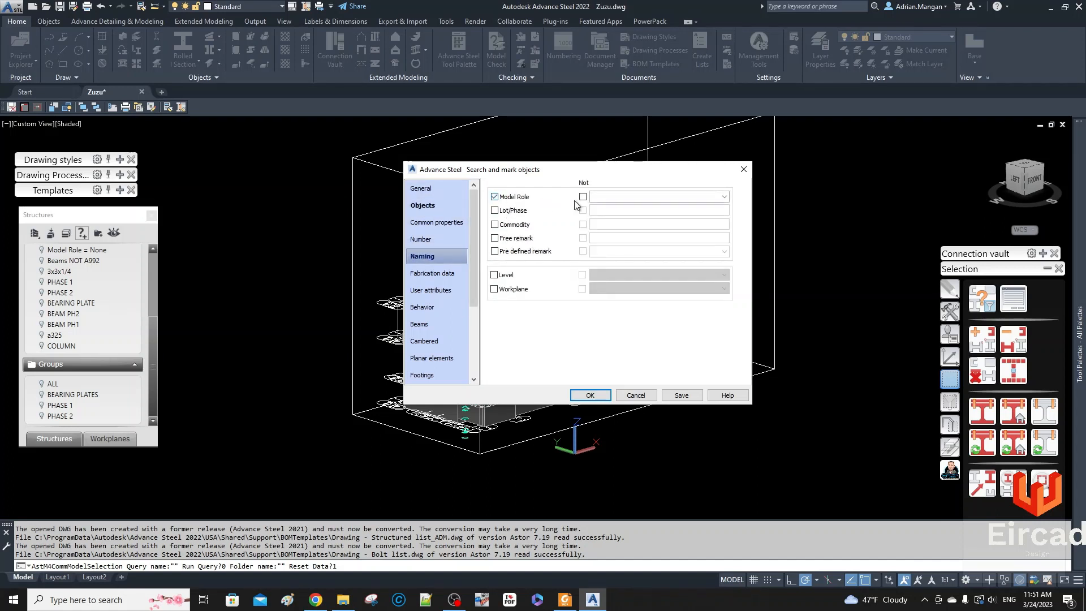
click(624, 197)
key(b)
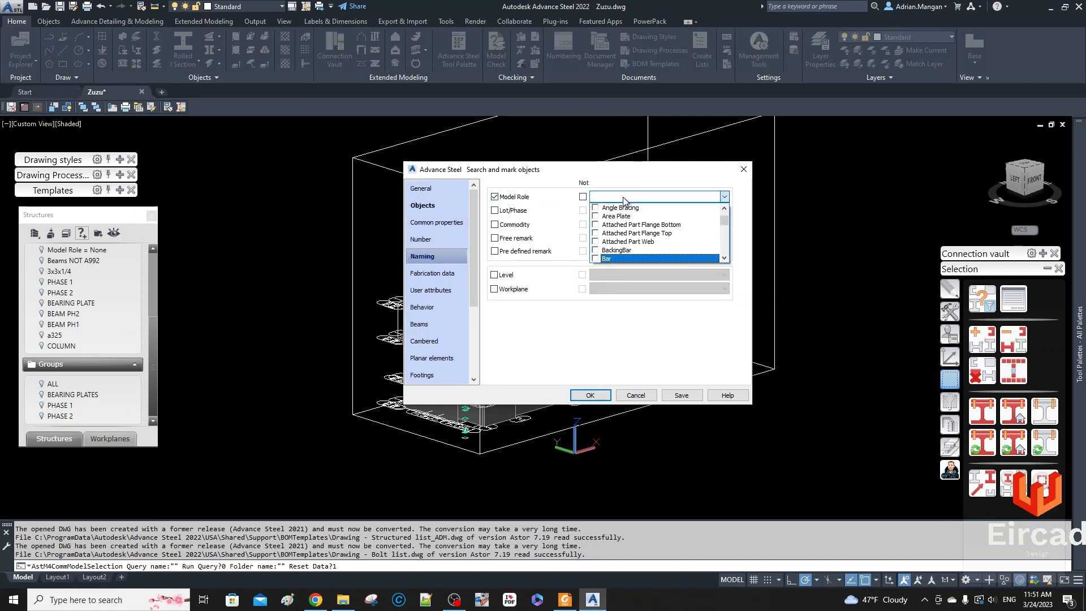
scroll(624, 246, down, 2)
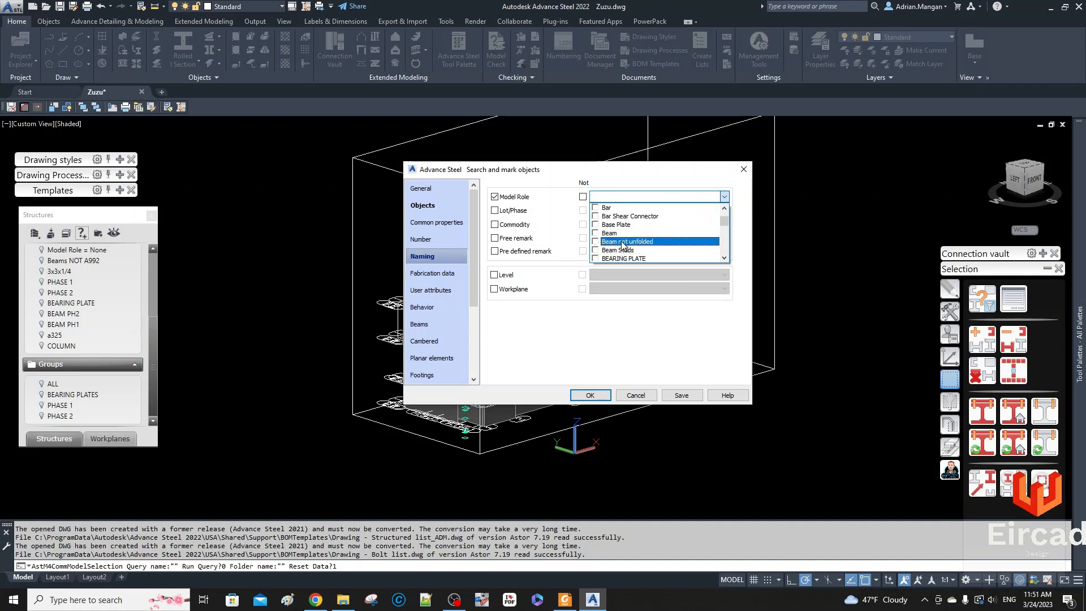
click(624, 235)
scroll(710, 225, up, 4)
scroll(706, 232, down, 20)
Step: Save the query under the name BEAMS and close the search settings by accepting them
click(680, 397)
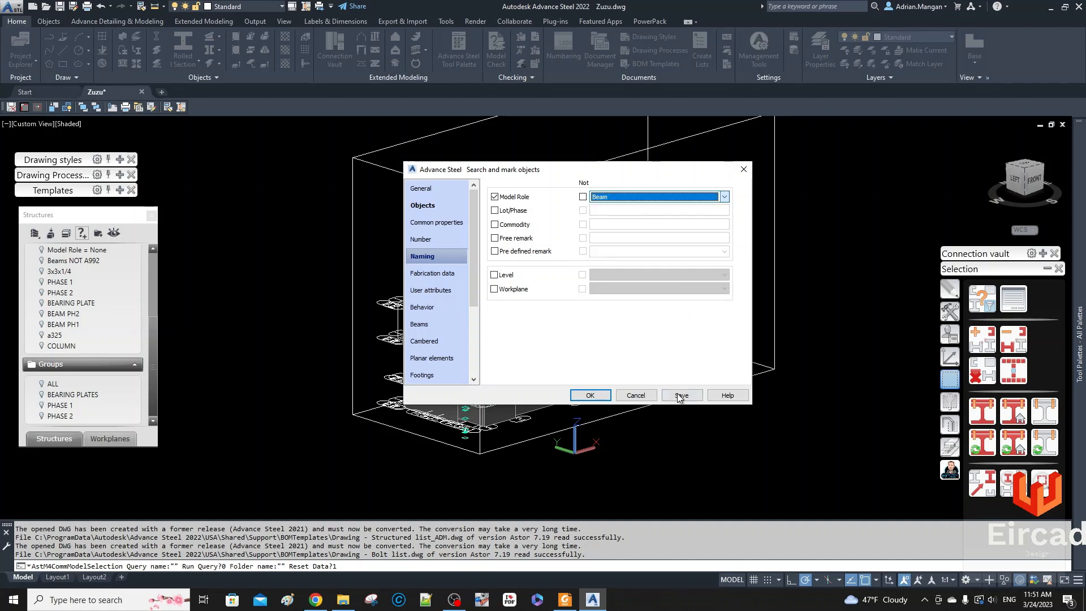
click(675, 391)
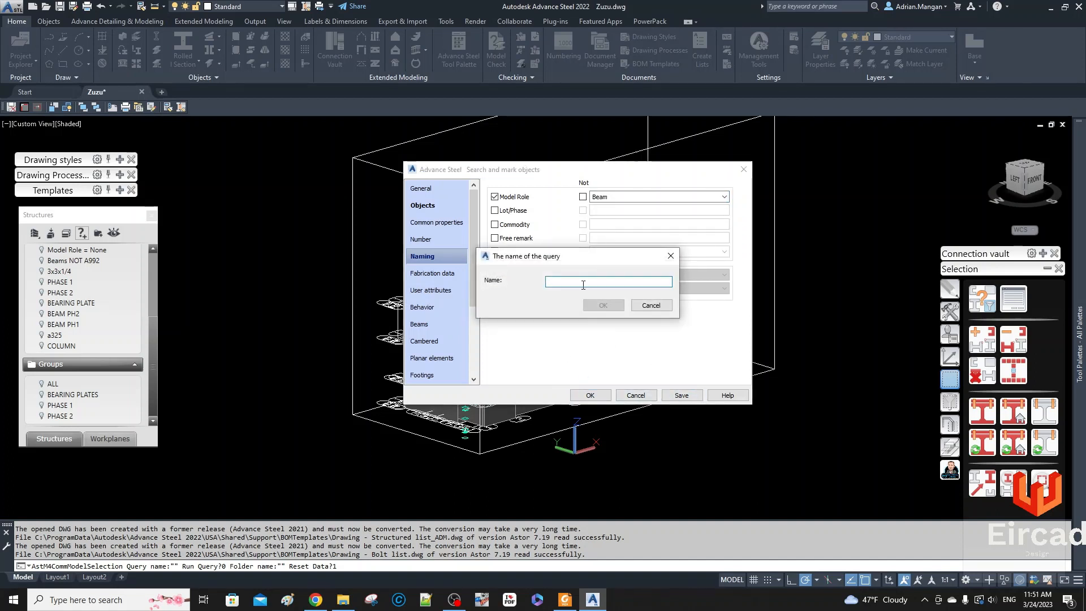
text(BEAMS)
click(611, 304)
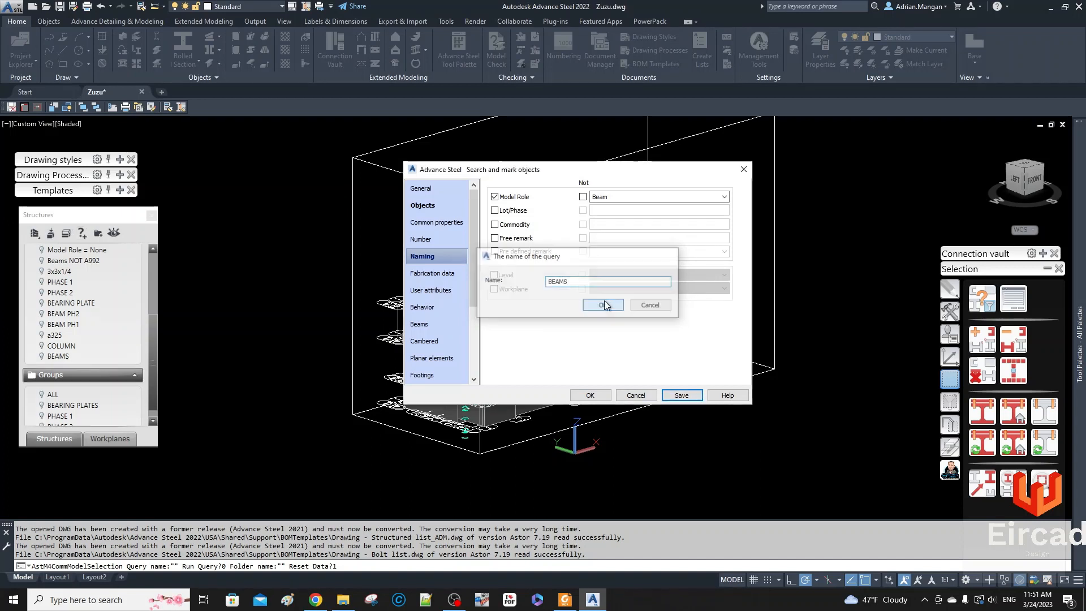
click(589, 395)
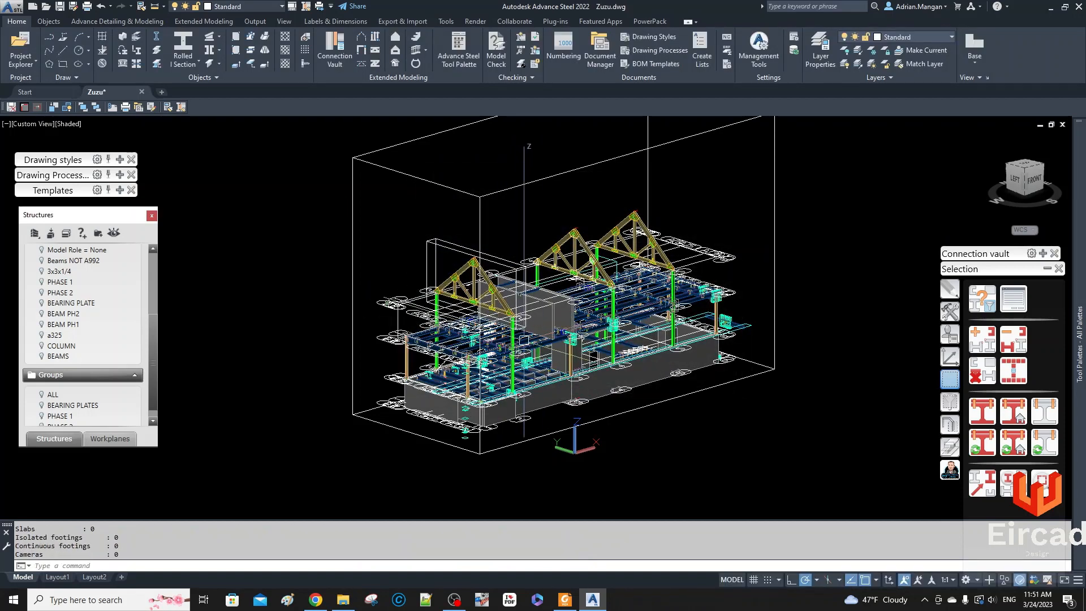
key(Escape)
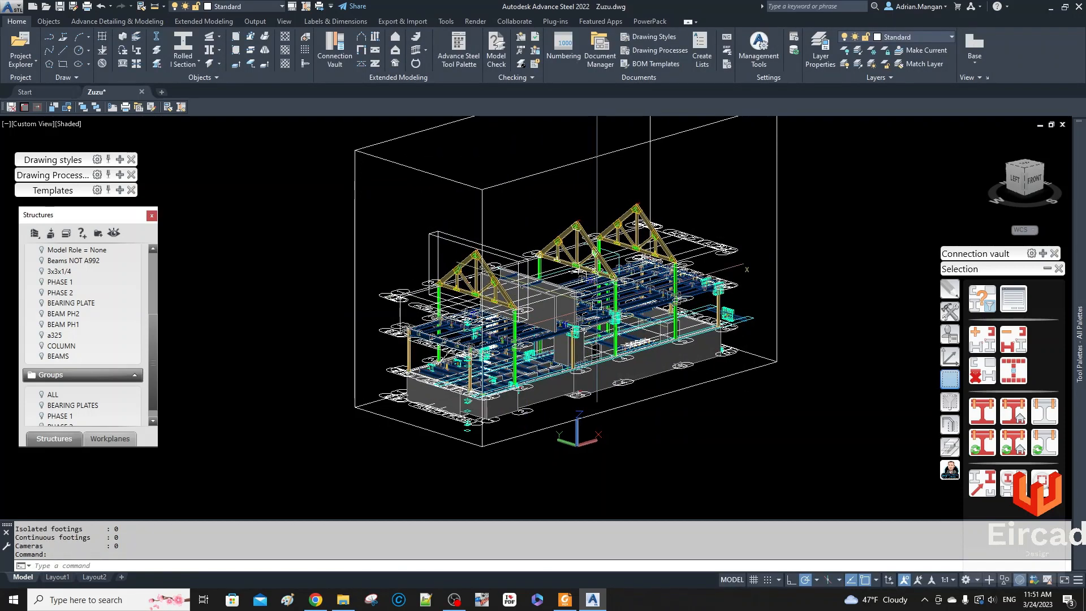
Step: Test the BEAMS query by marking the beams in the model, and clear the marking
right_click(55, 360)
click(79, 366)
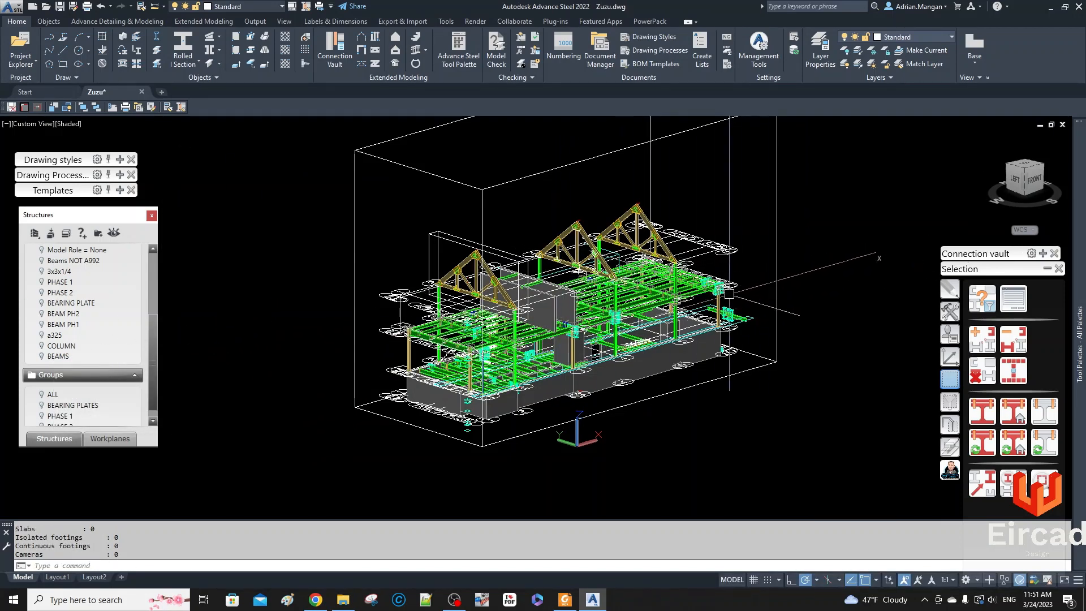
shift+middle_drag(729, 293, 693, 293)
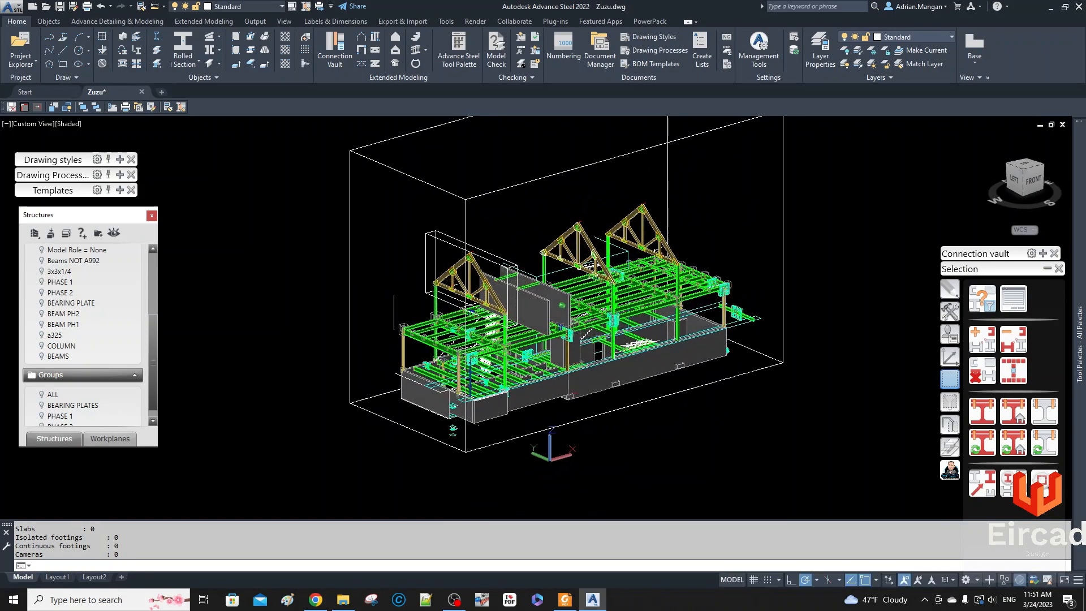
click(981, 370)
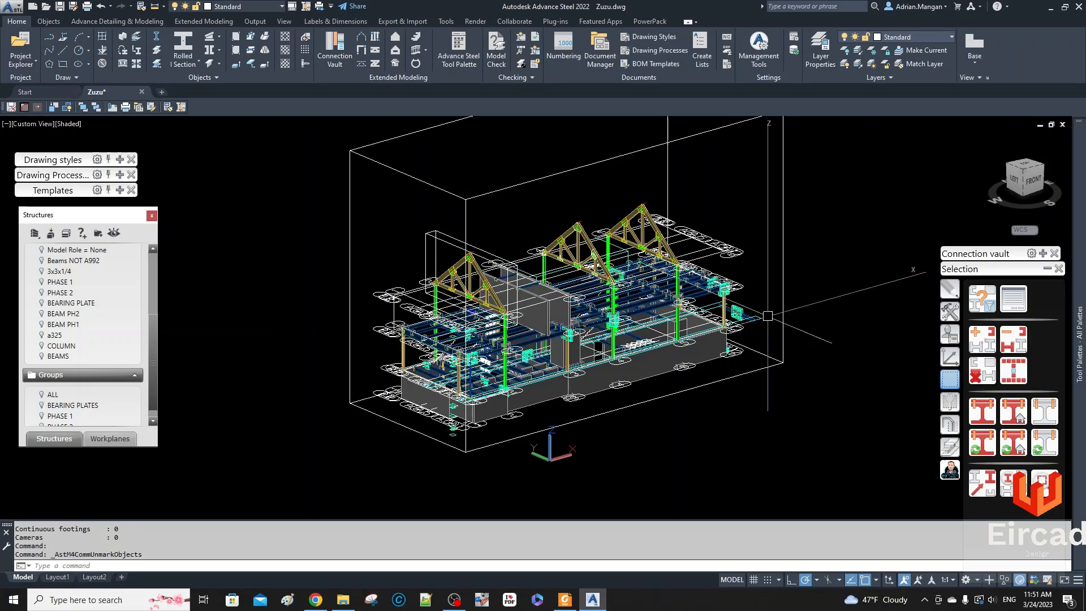
click(981, 371)
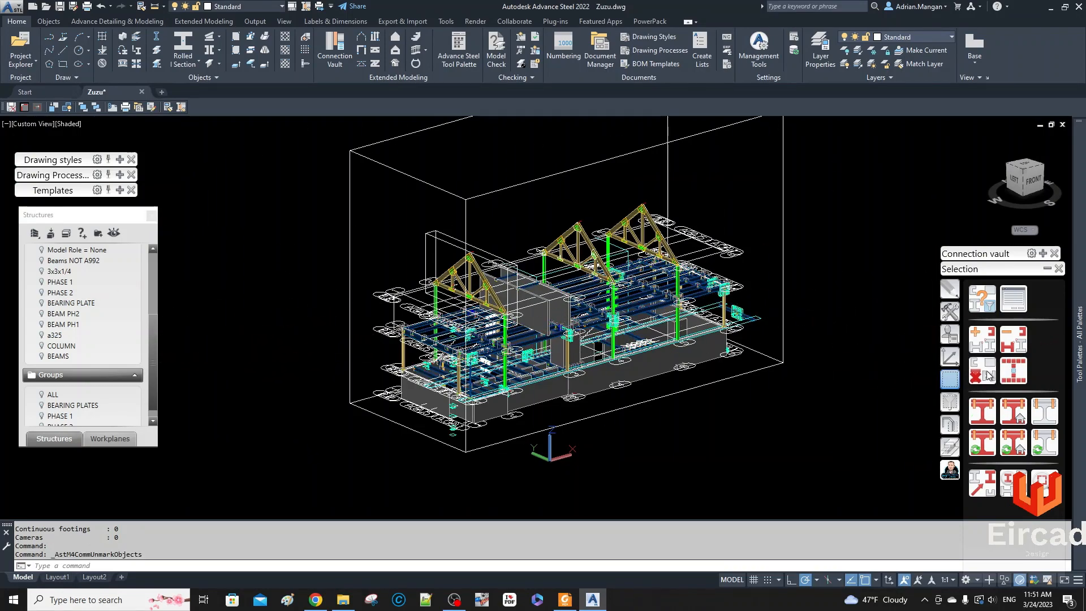
Step: Open the properties of the green column under the rearmost truss, and leave them without changes
scroll(684, 271, up, 3)
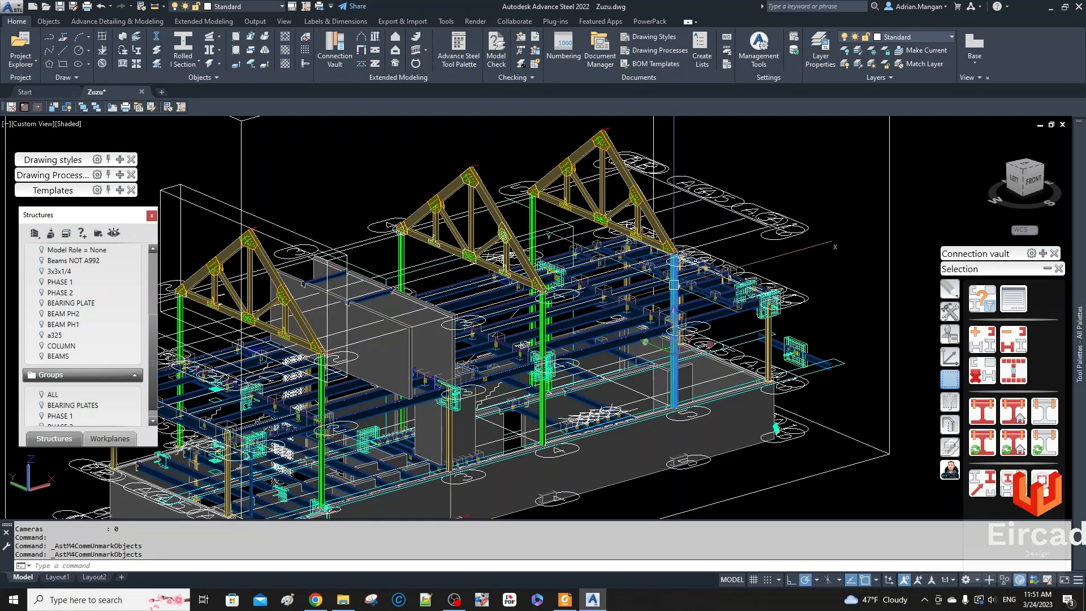
double_click(676, 286)
key(Escape)
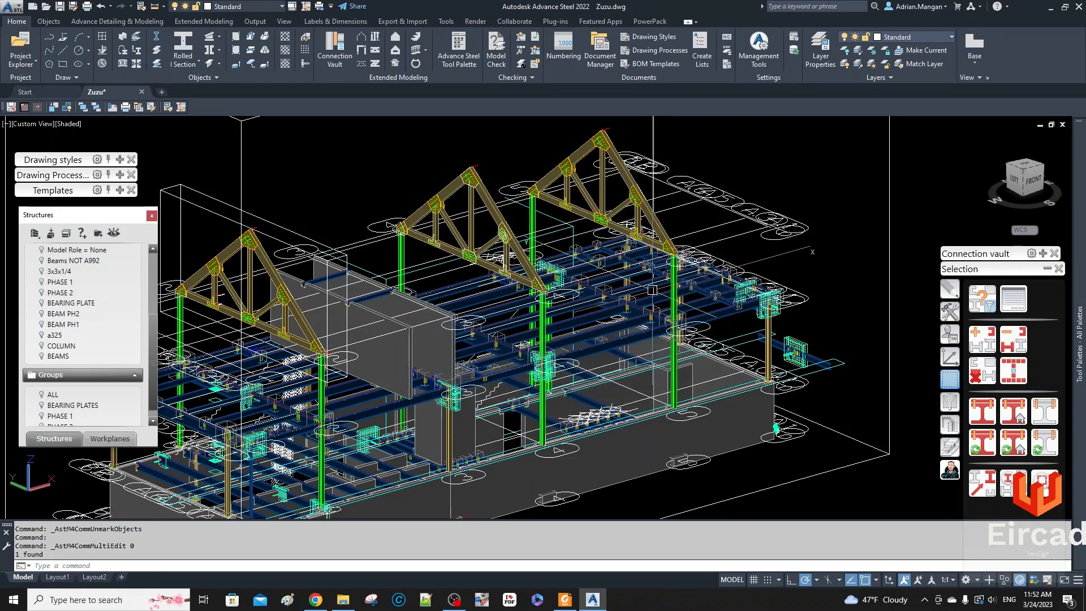
scroll(650, 283, down, 3)
middle_drag(651, 282, 675, 271)
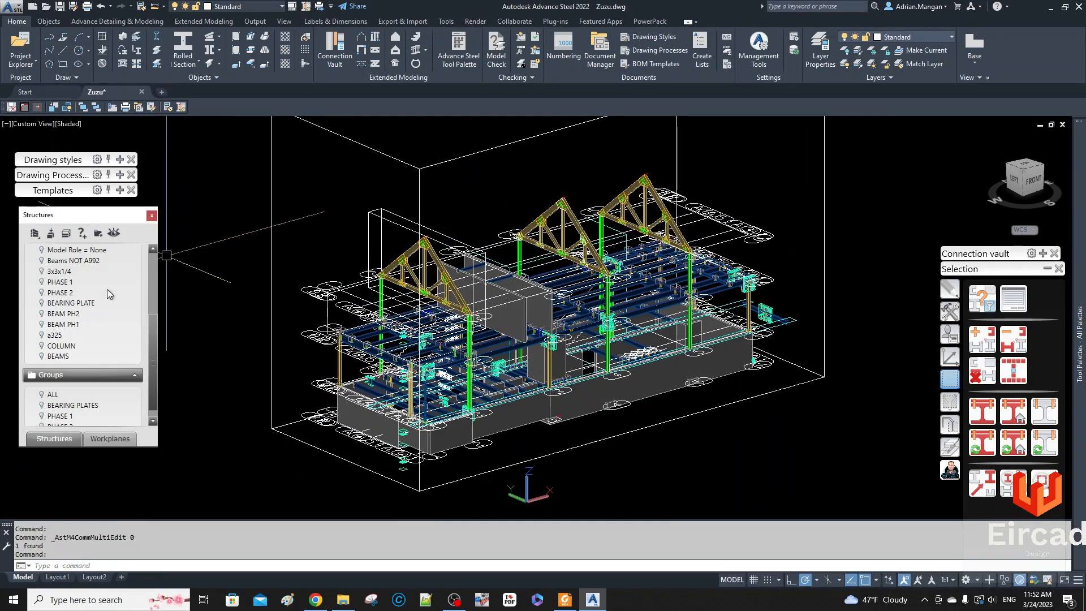
Step: Select the model's beams with the saved BEAMS query, and clear the selection
right_click(52, 358)
click(82, 368)
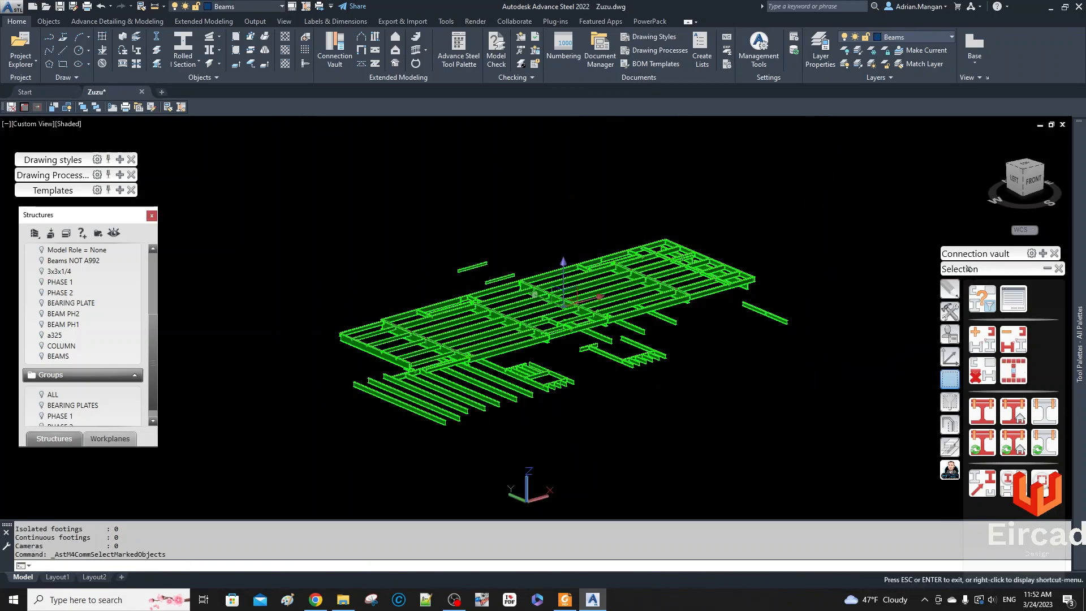
mouse_move(808, 309)
shift+middle_down()
mouse_move(800, 322)
mouse_move(742, 283)
mouse_move(828, 293)
mouse_move(792, 332)
mouse_move(795, 356)
mouse_move(807, 303)
mouse_move(794, 306)
mouse_move(803, 305)
shift+middle_up()
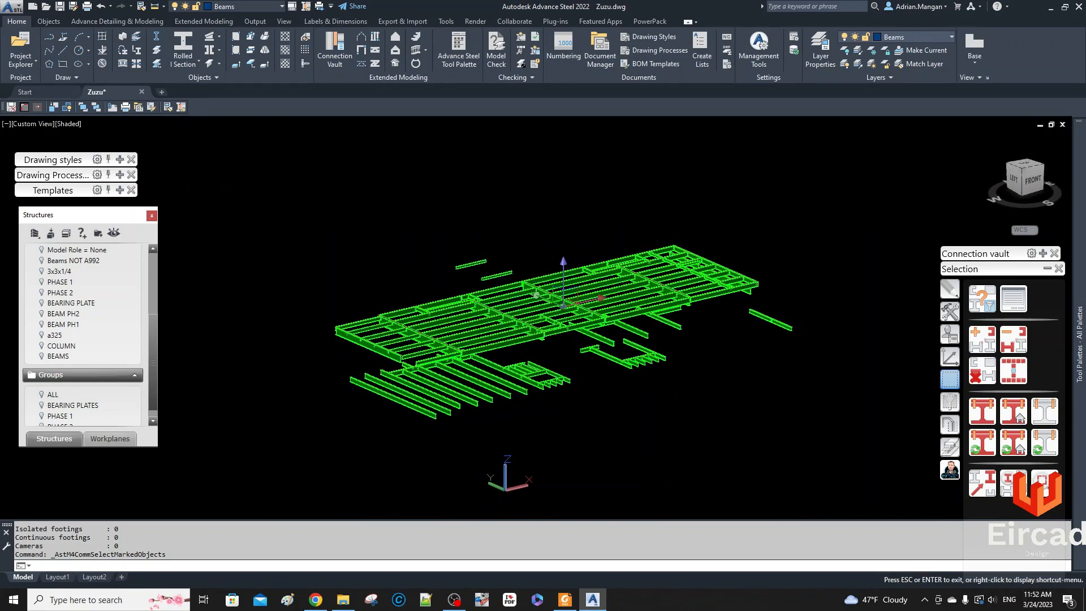
key(Escape)
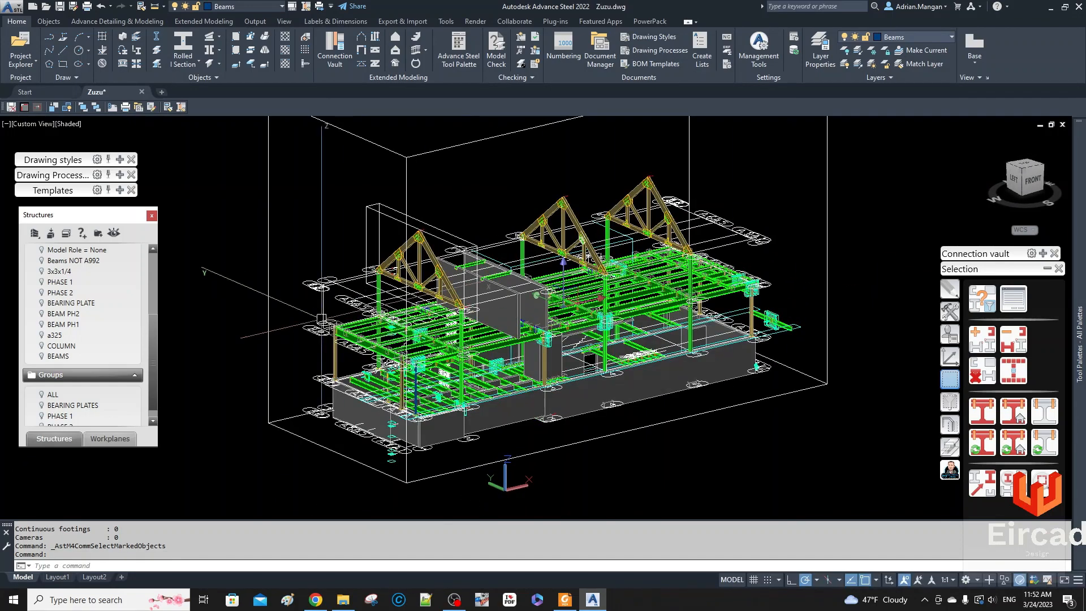
Step: Run the ADM Assemblies Each ANSI-C drawing process on the end beam between the two brown columns
scroll(321, 318, up, 6)
key(Escape)
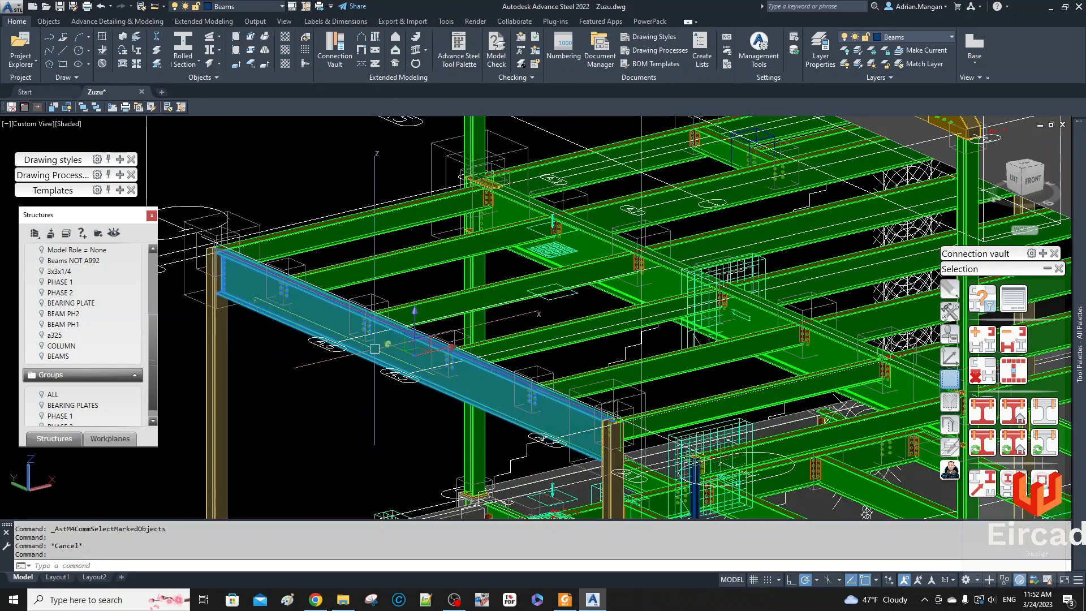
click(119, 175)
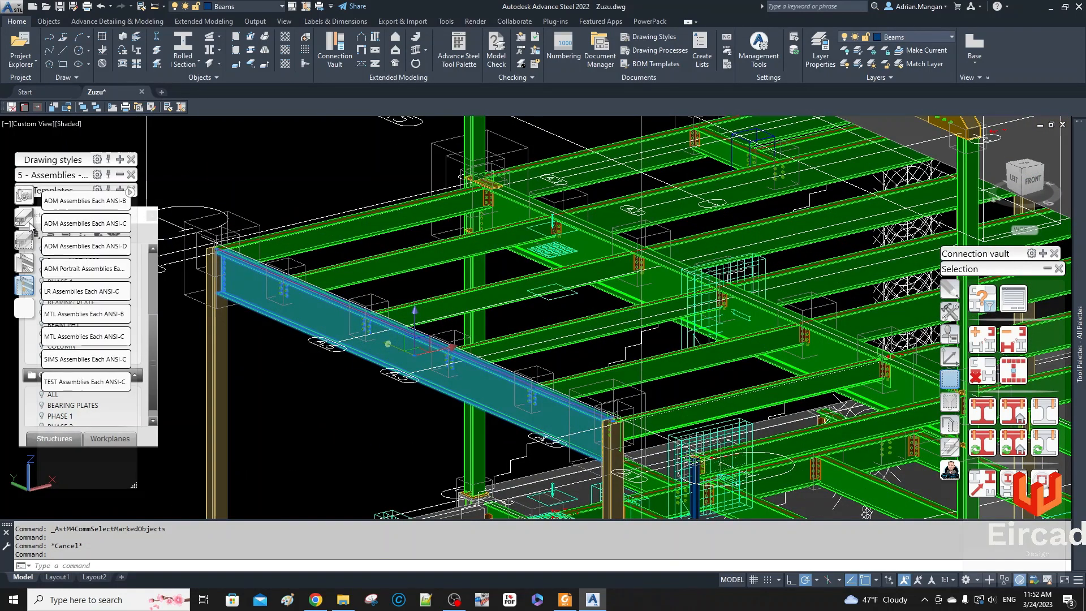
click(79, 225)
click(80, 309)
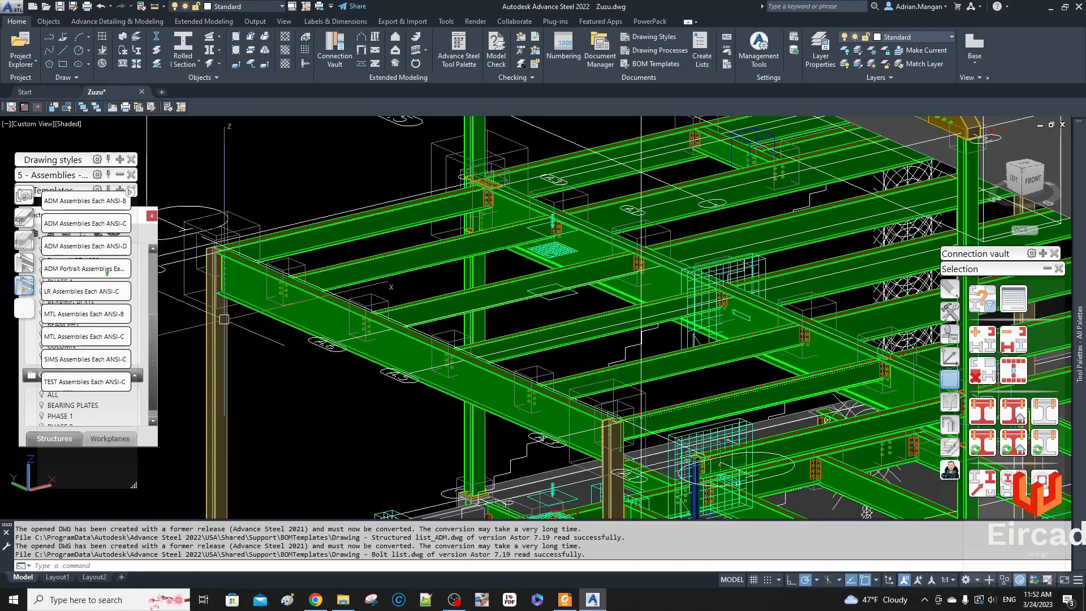
Step: Open the assembly detail drawing of the same end beam
click(329, 306)
right_click(389, 341)
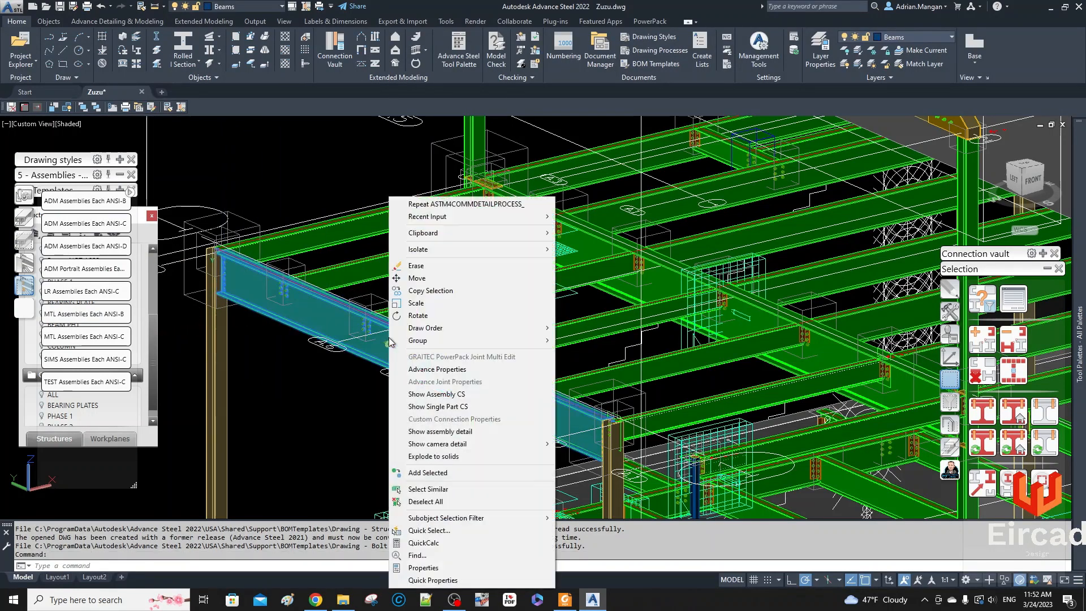
click(445, 432)
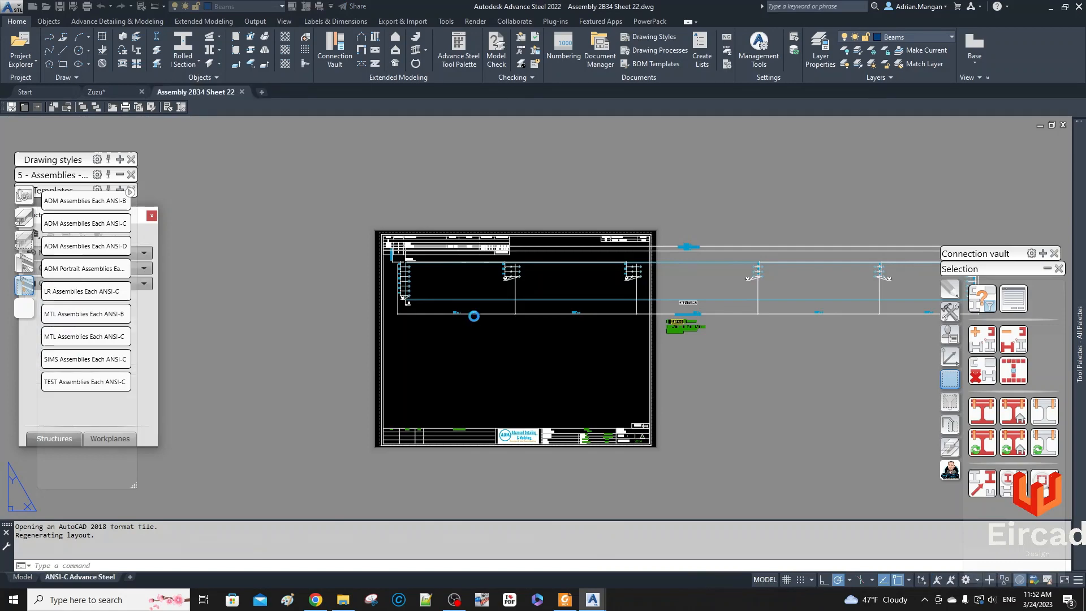
Step: In the beam detail's clip settings, set the length kept on each side of the clipping area to 3 and apply it
middle_drag(611, 269, 496, 278)
scroll(491, 281, down, 2)
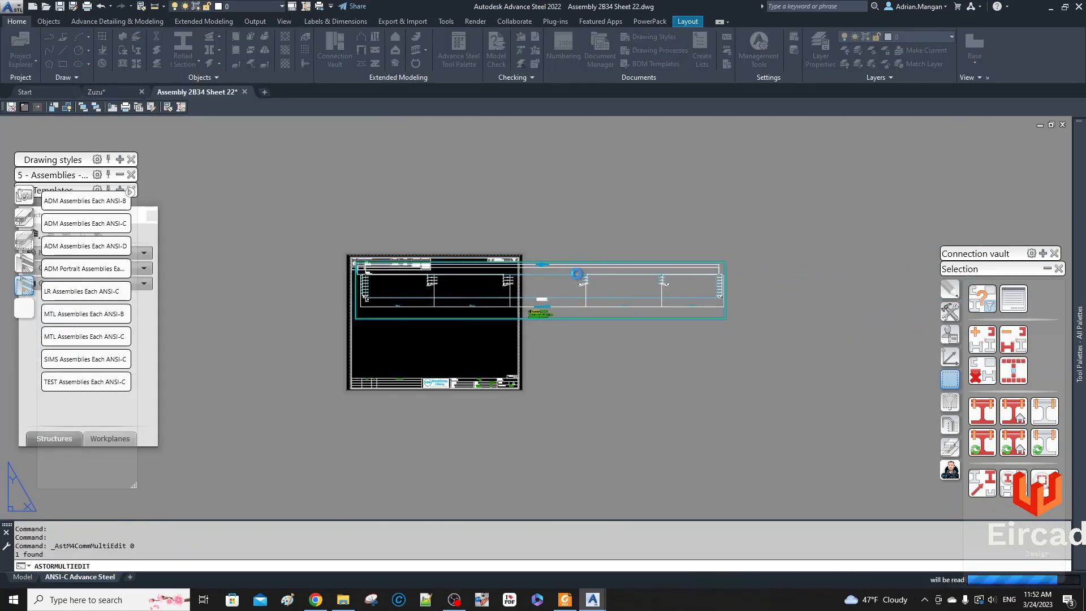
click(543, 181)
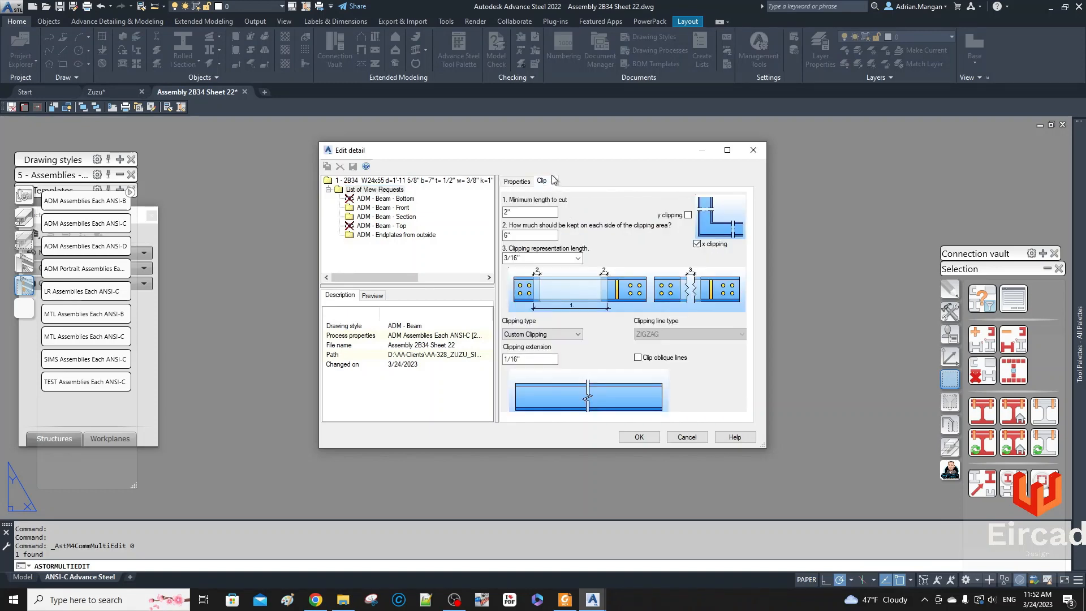
text(3)
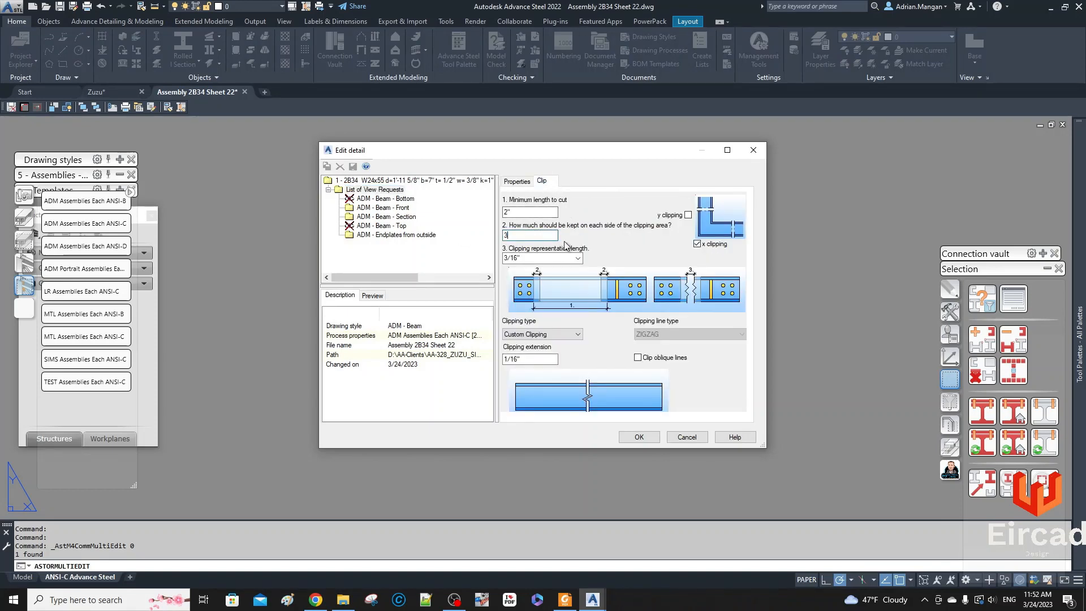
click(637, 435)
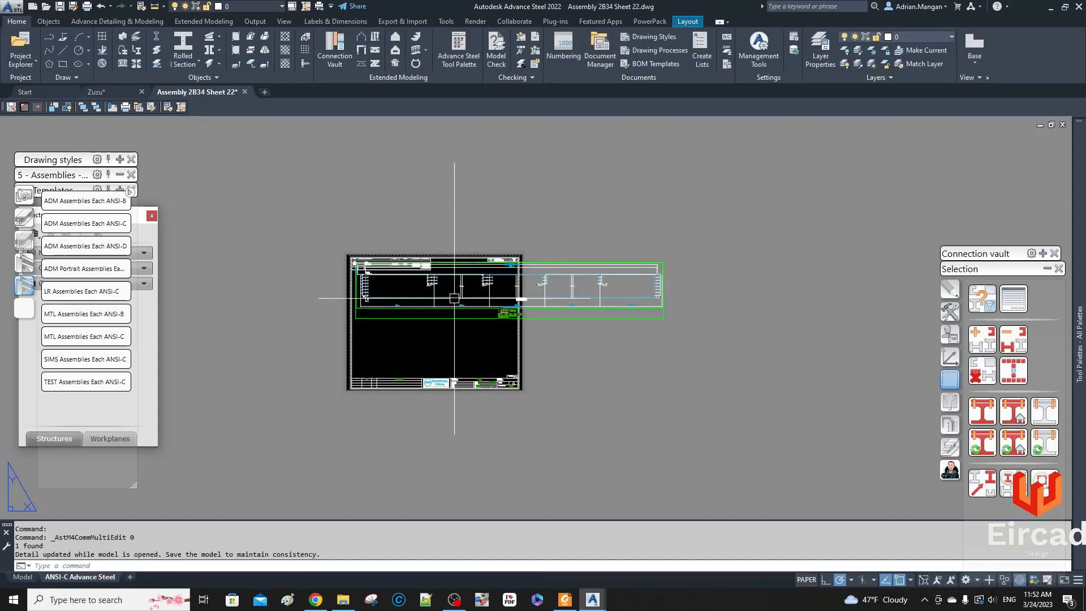
Step: Move the beam detail slightly lower on its sheet, and clear the selection
click(547, 317)
drag(543, 319, 538, 354)
key(Escape)
Step: Return to the Zuzu model and open the assembly detail drawing of the brown column supporting the end beam
click(123, 93)
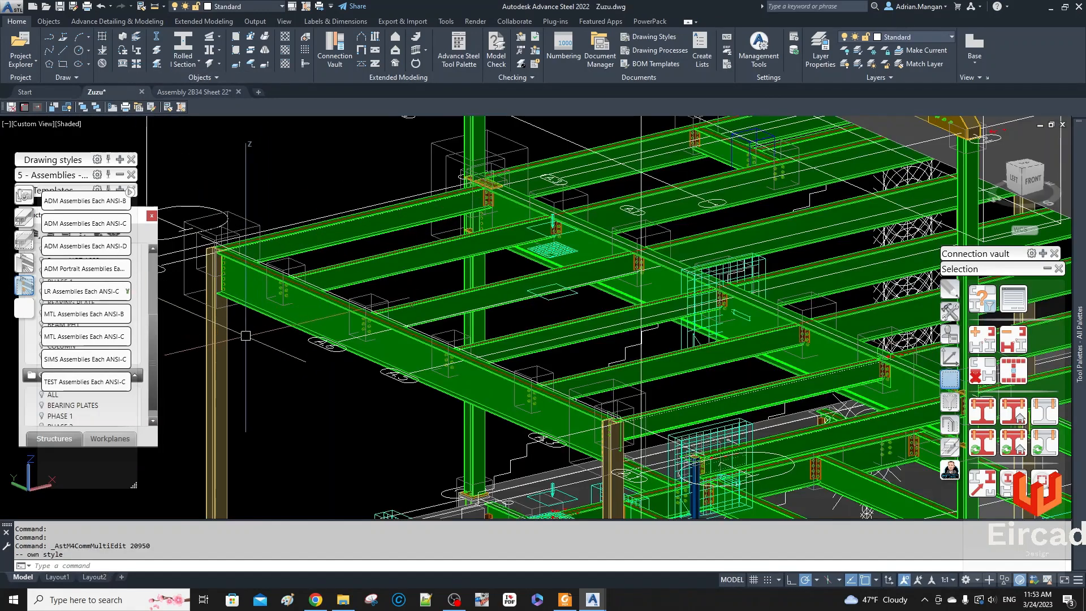
right_click(322, 315)
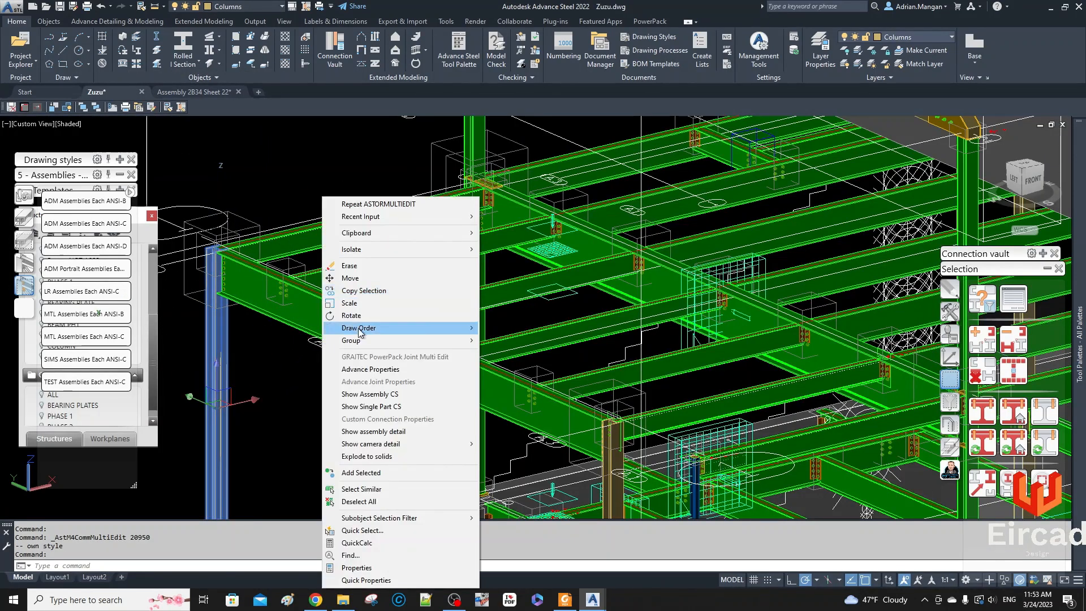
click(381, 432)
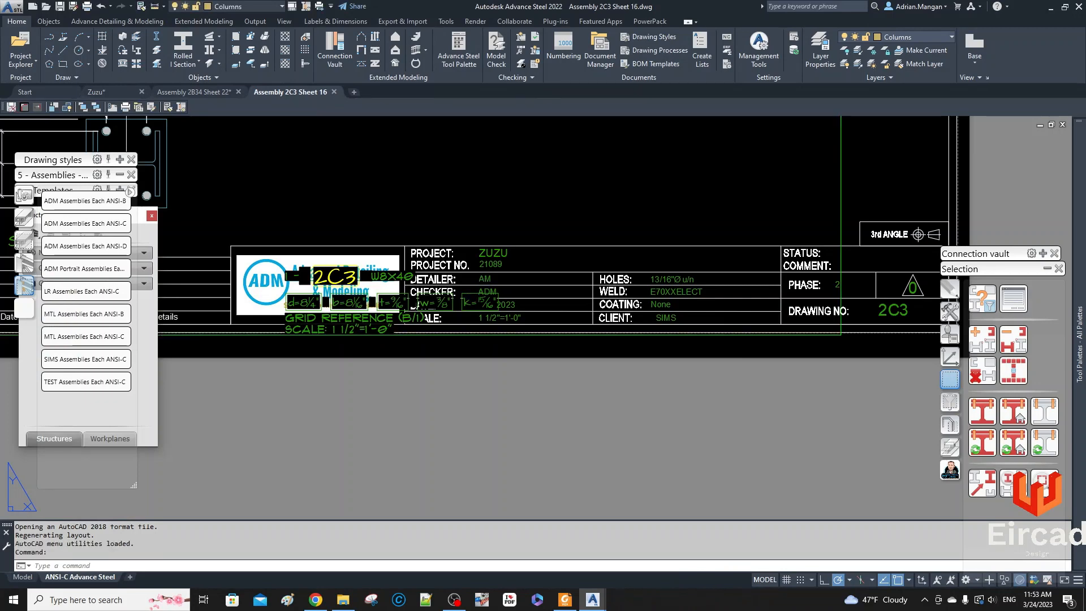
Step: Move the entire column detail up on the sheet so that it clears the title block
middle_drag(503, 397, 511, 417)
scroll(518, 362, down, 4)
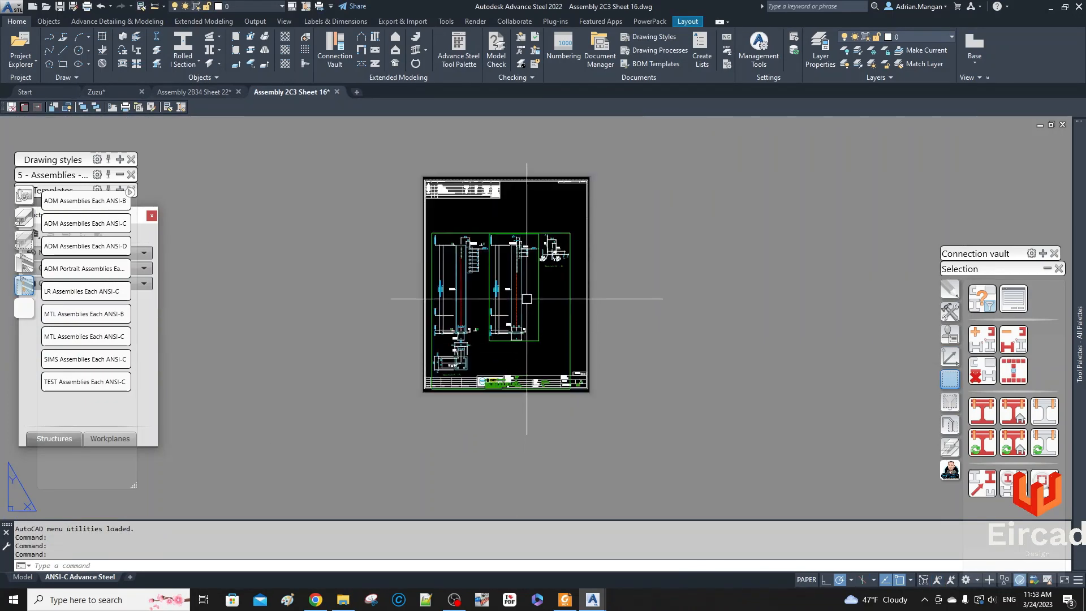
scroll(527, 300, up, 2)
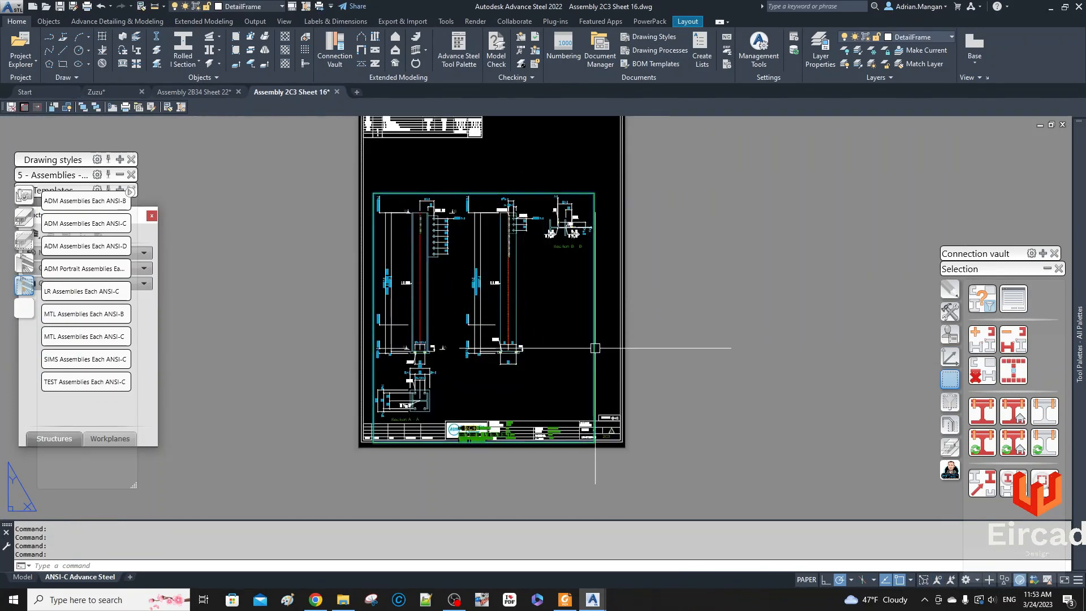
drag(595, 347, 600, 318)
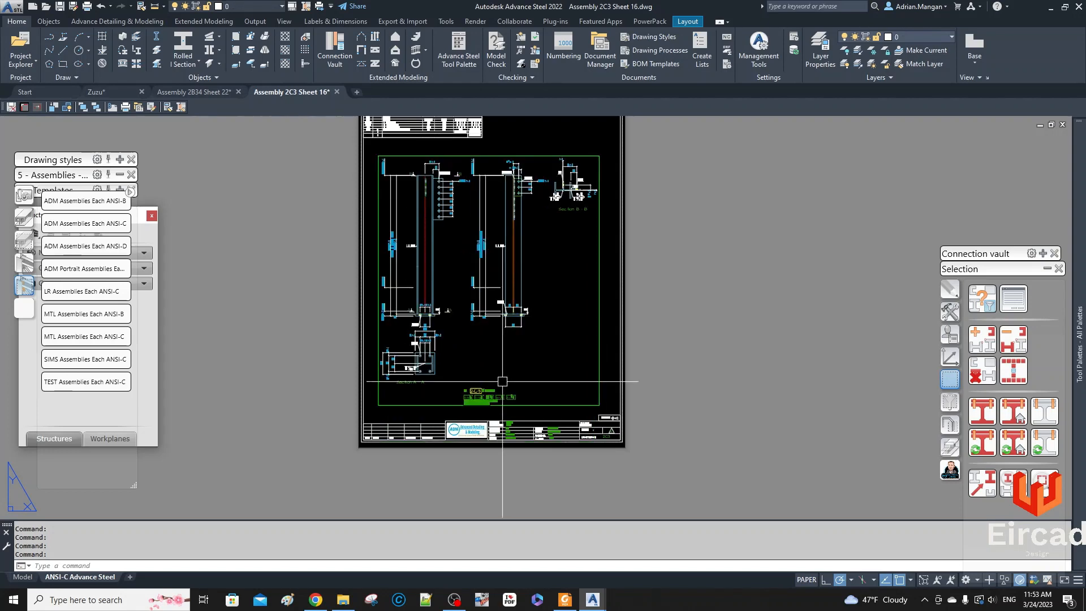
Step: Move the column's 2C3 label block up and slightly to the right, into the free space beside Section A - A
scroll(503, 381, up, 2)
click(472, 397)
drag(471, 398, 496, 355)
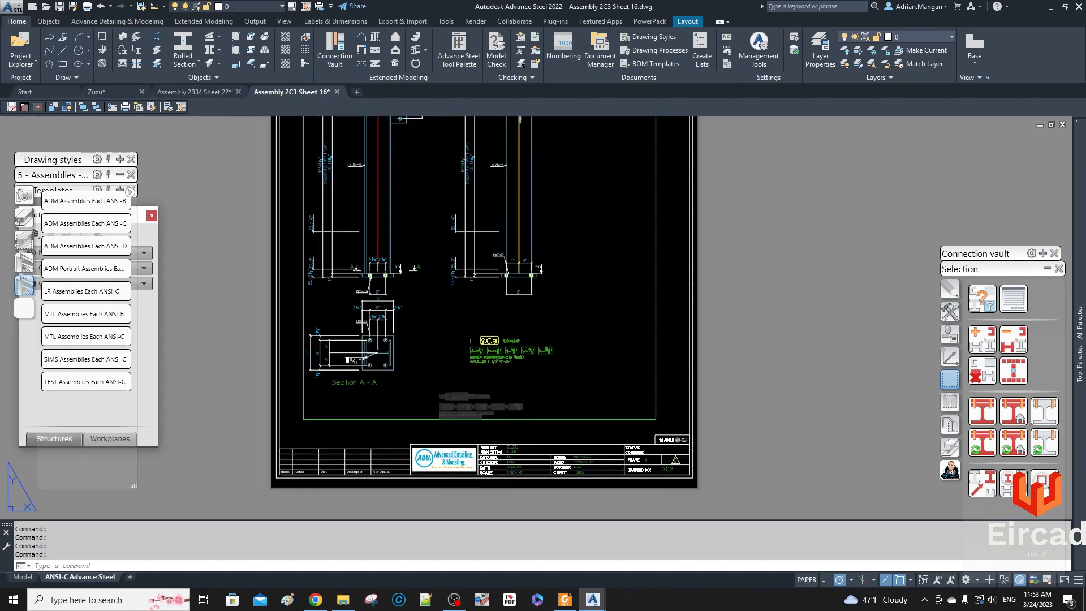
Step: Try to copy the Section A - A base plate view to a spot just below it, and undo the copy
scroll(401, 360, up, 4)
right_click(376, 343)
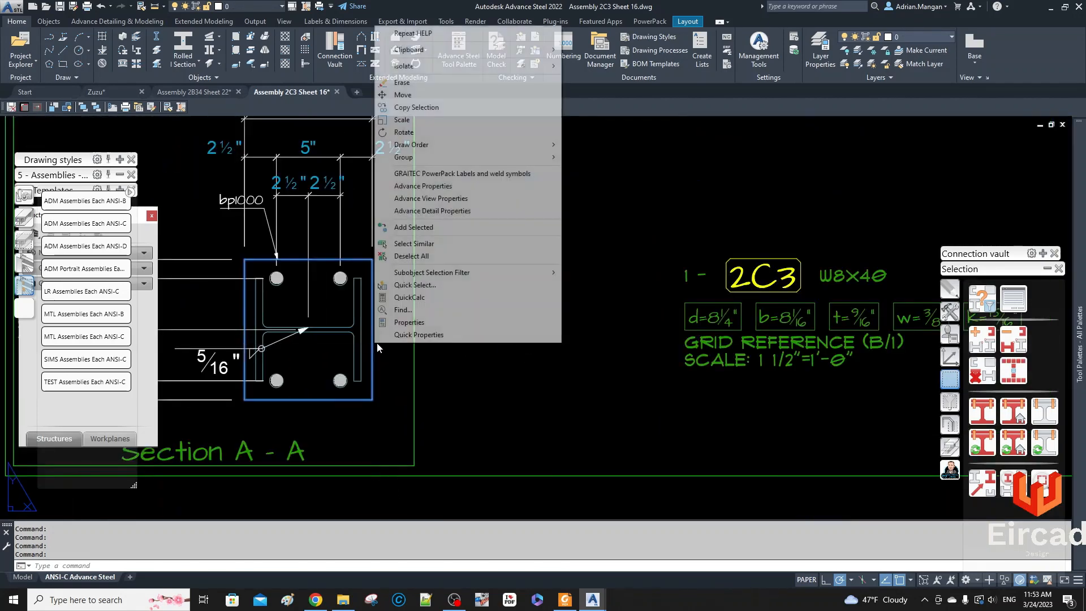
click(432, 107)
scroll(489, 265, down, 4)
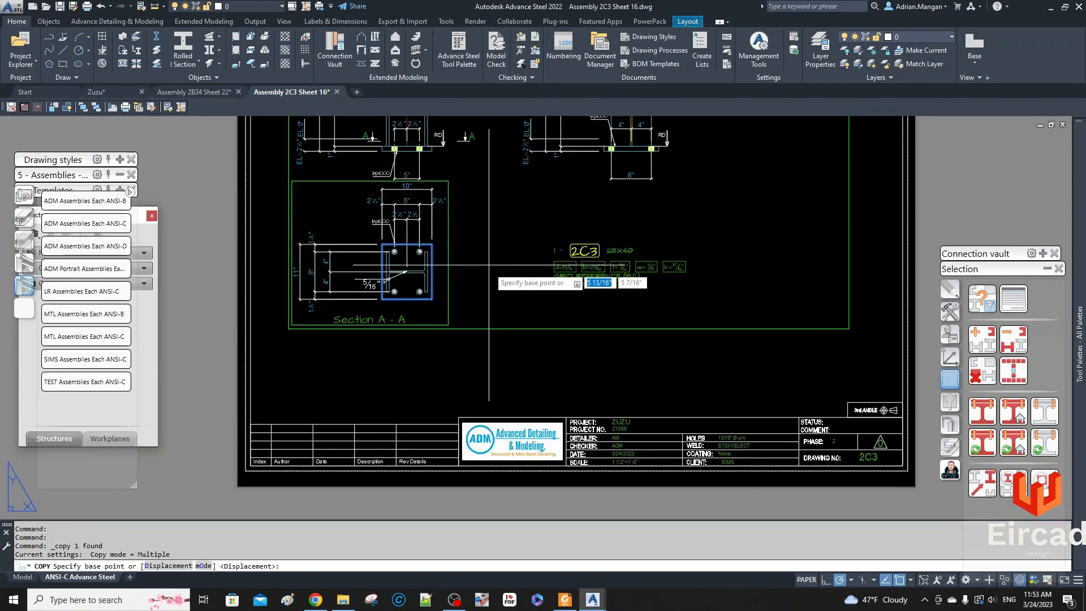
click(490, 282)
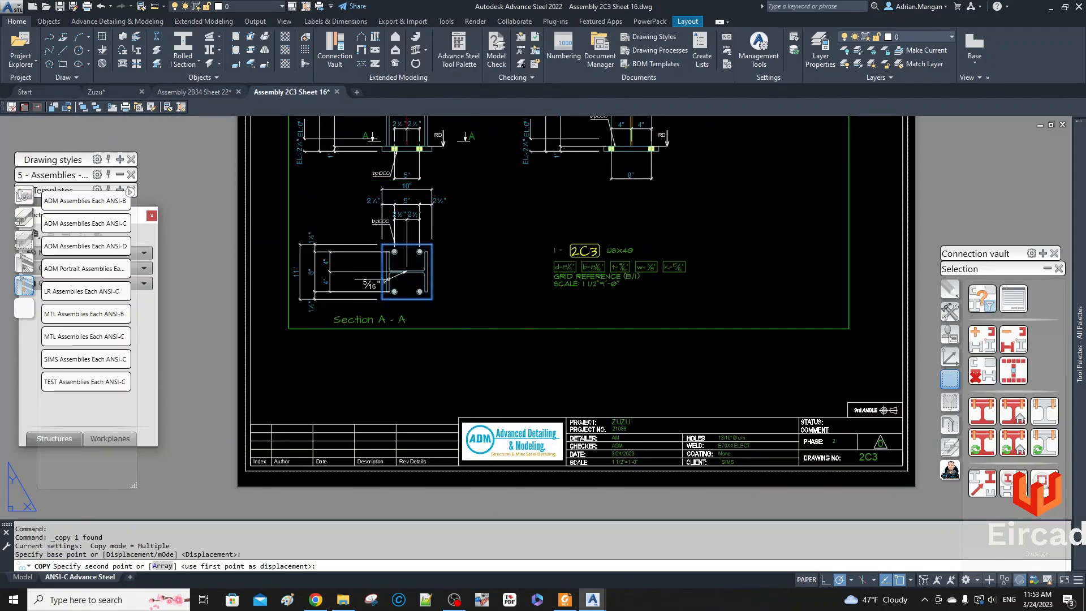
click(491, 312)
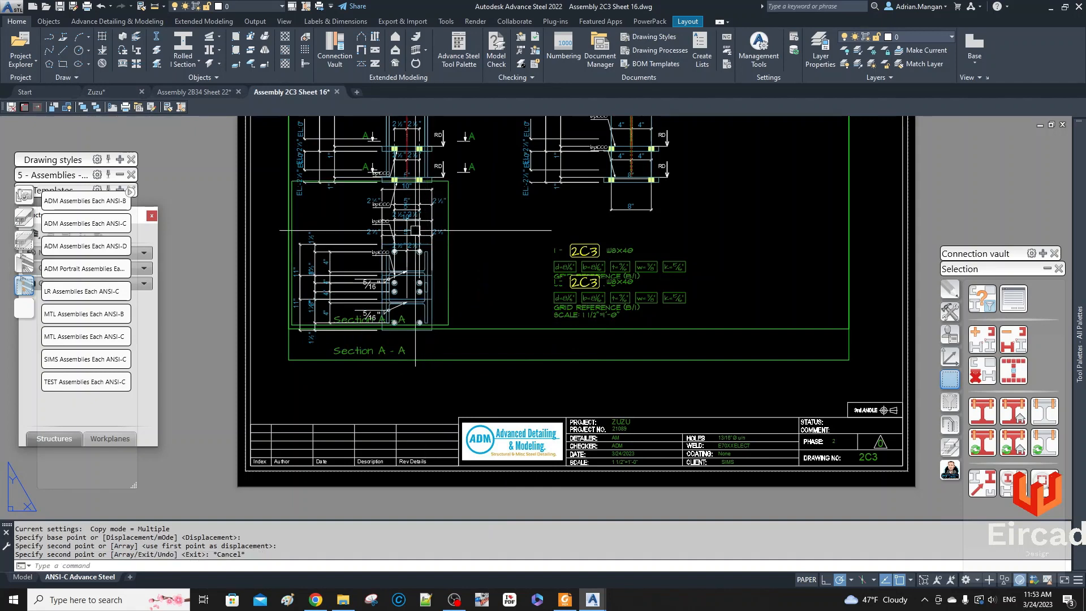
key(Escape)
click(100, 8)
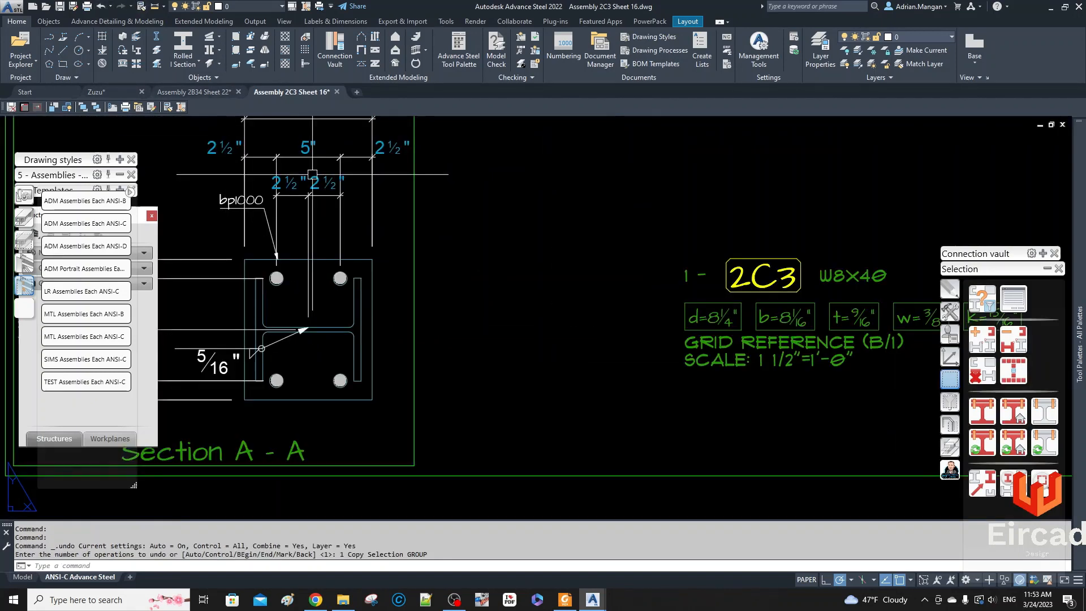
Step: Repeat the downward copy of the Section A - A view, and undo that second copy as well
scroll(378, 310, down, 2)
click(376, 291)
right_click(378, 291)
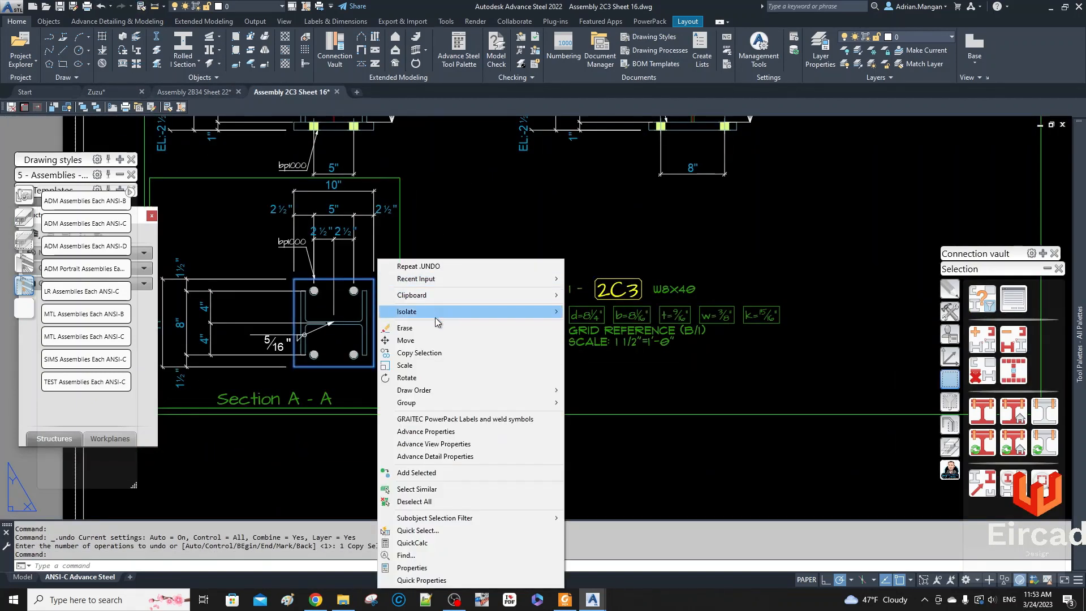
click(419, 352)
click(437, 316)
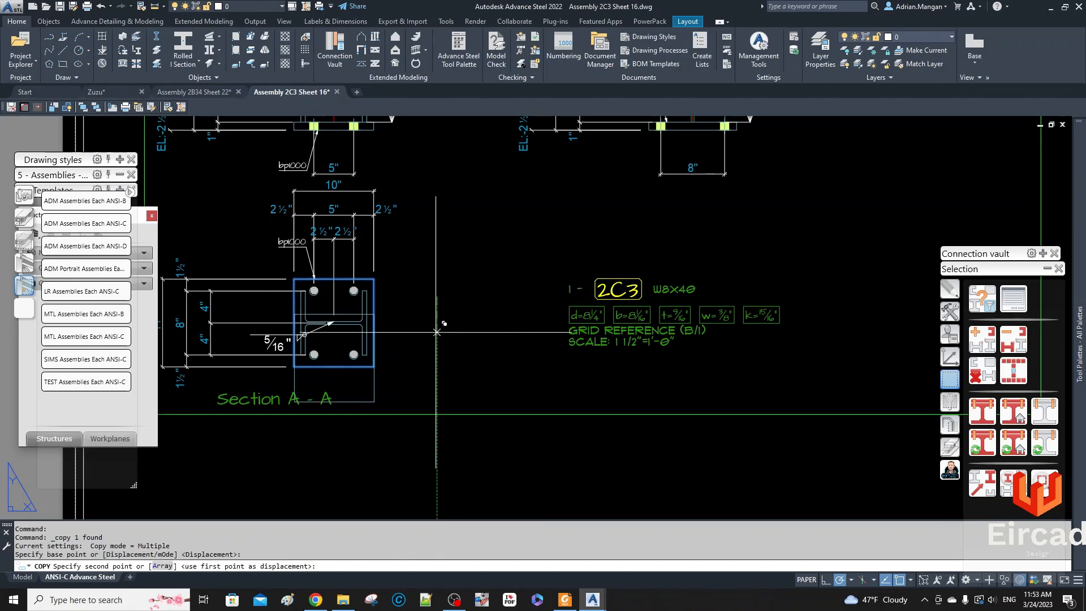
click(436, 330)
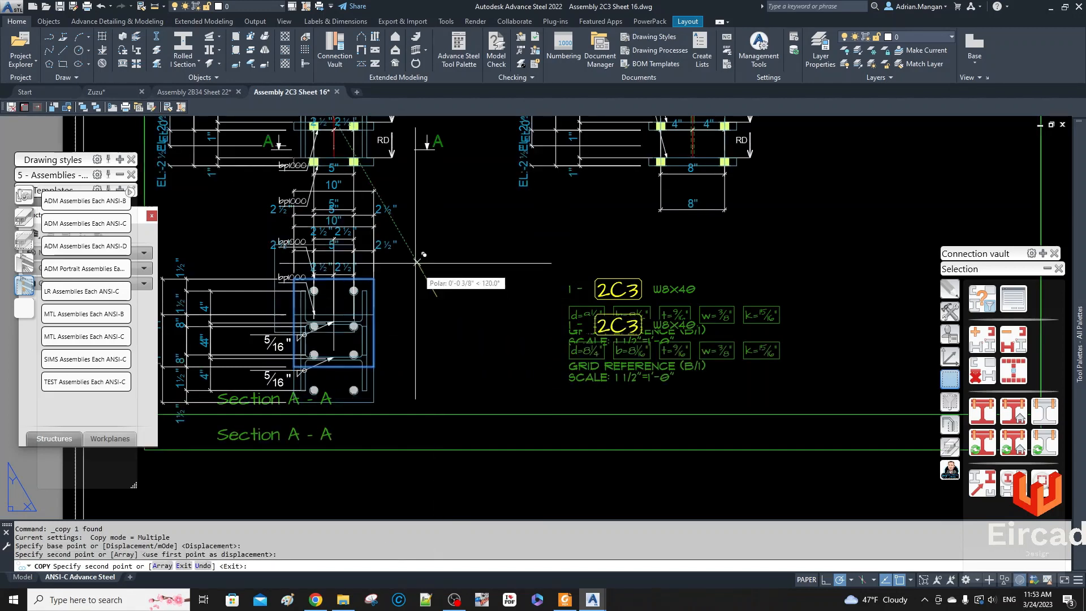
key(Escape)
click(100, 6)
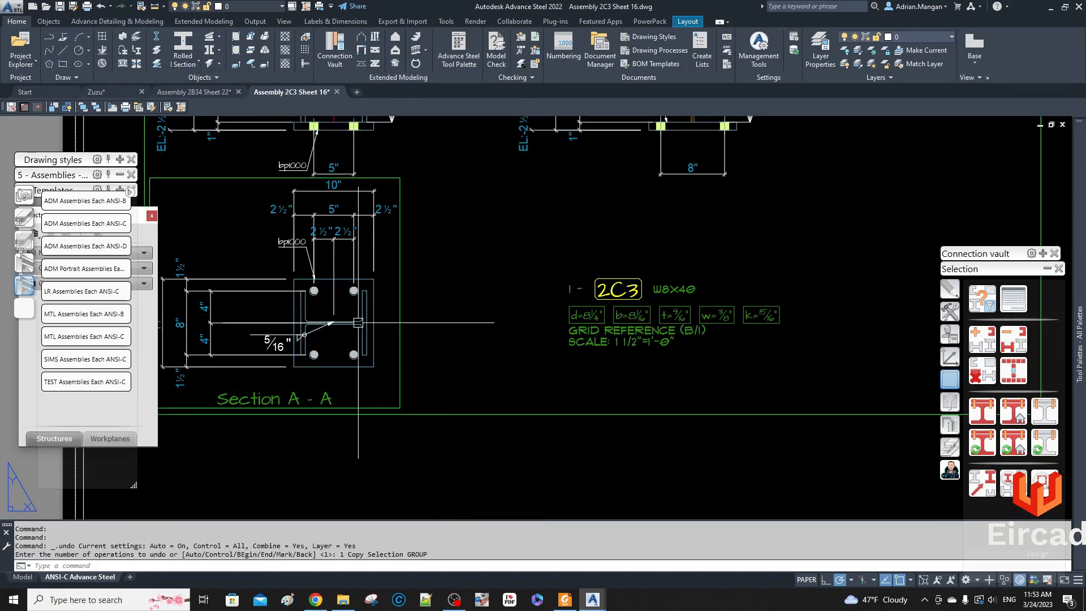
Step: Move the Section A - A view slightly down, away from the column elevation above it
right_click(371, 319)
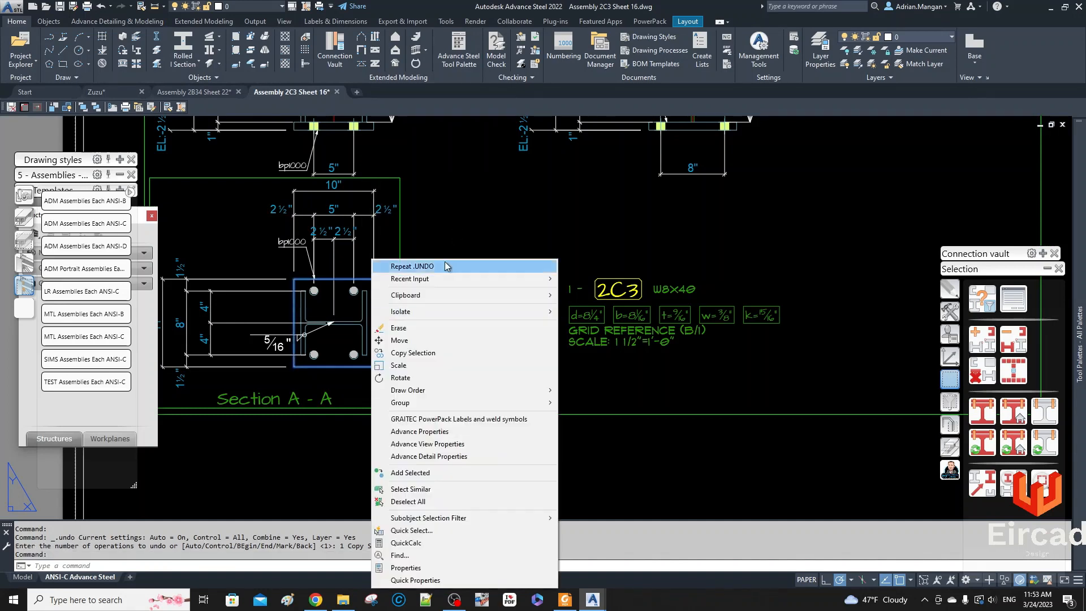
click(419, 339)
click(440, 294)
click(440, 326)
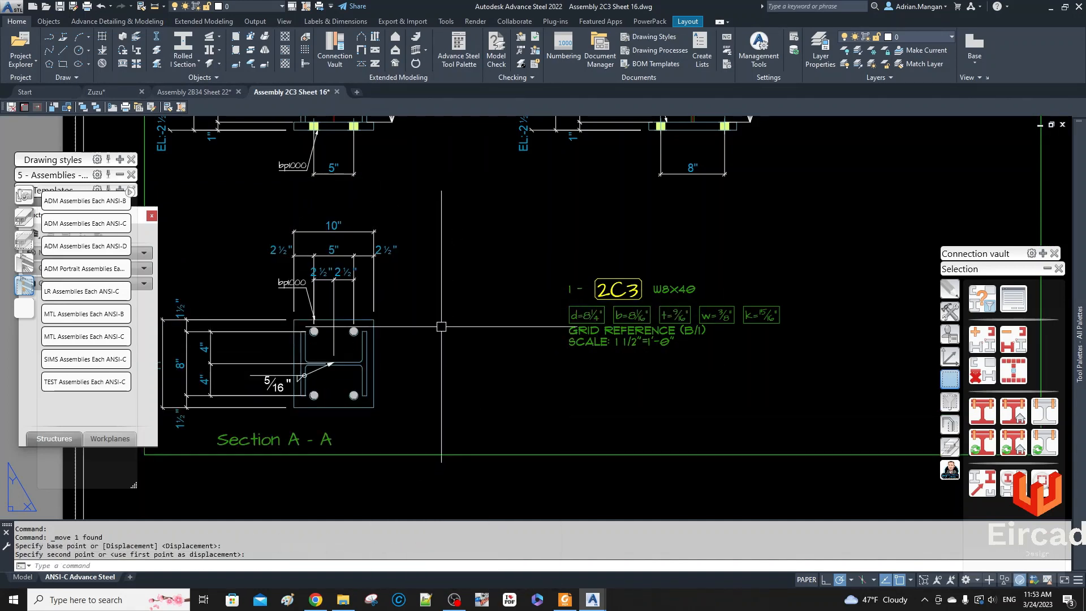
Step: Shift the whole column detail frame slightly up and to the right on the sheet
scroll(439, 326, down, 4)
scroll(466, 321, down, 2)
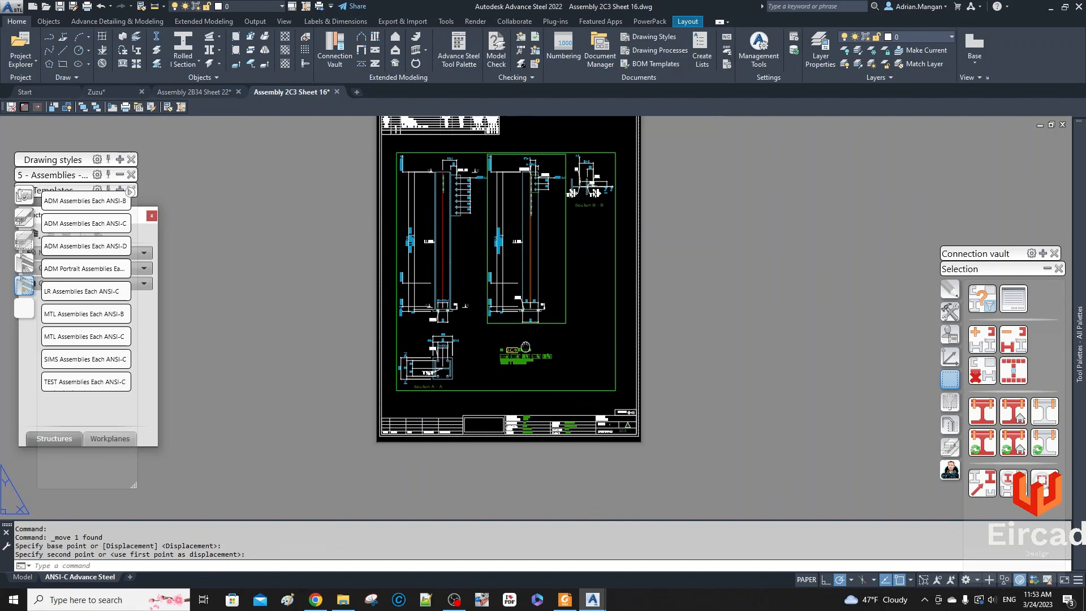
click(534, 394)
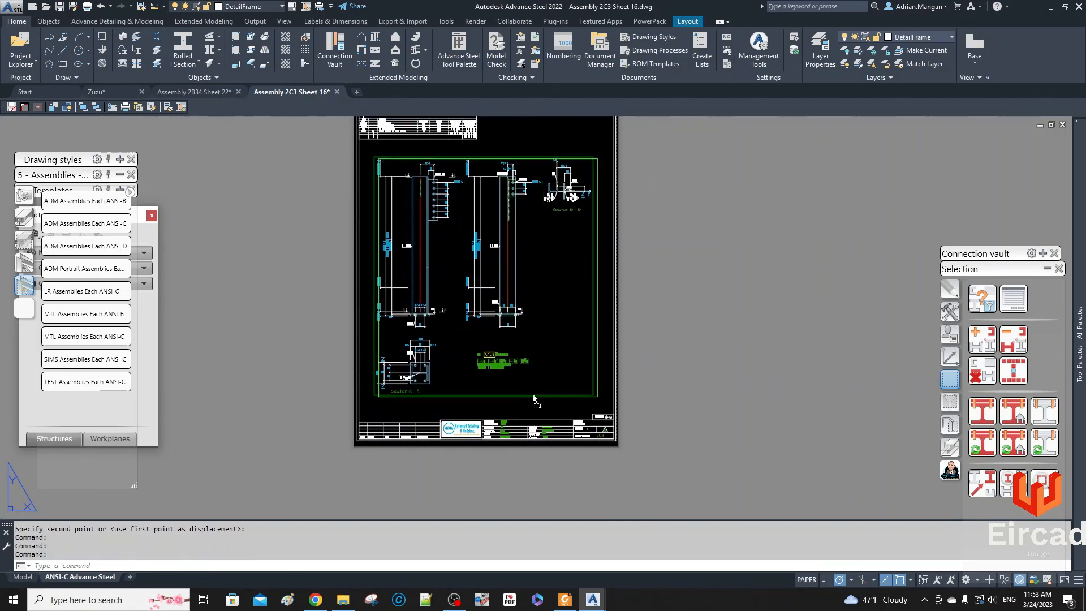
drag(533, 395, 535, 392)
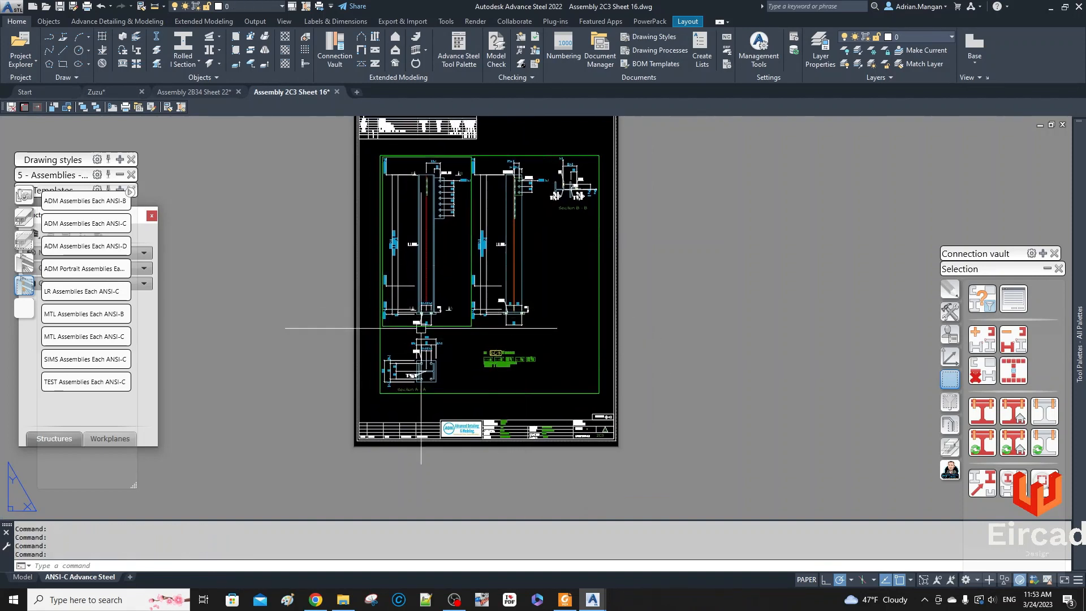